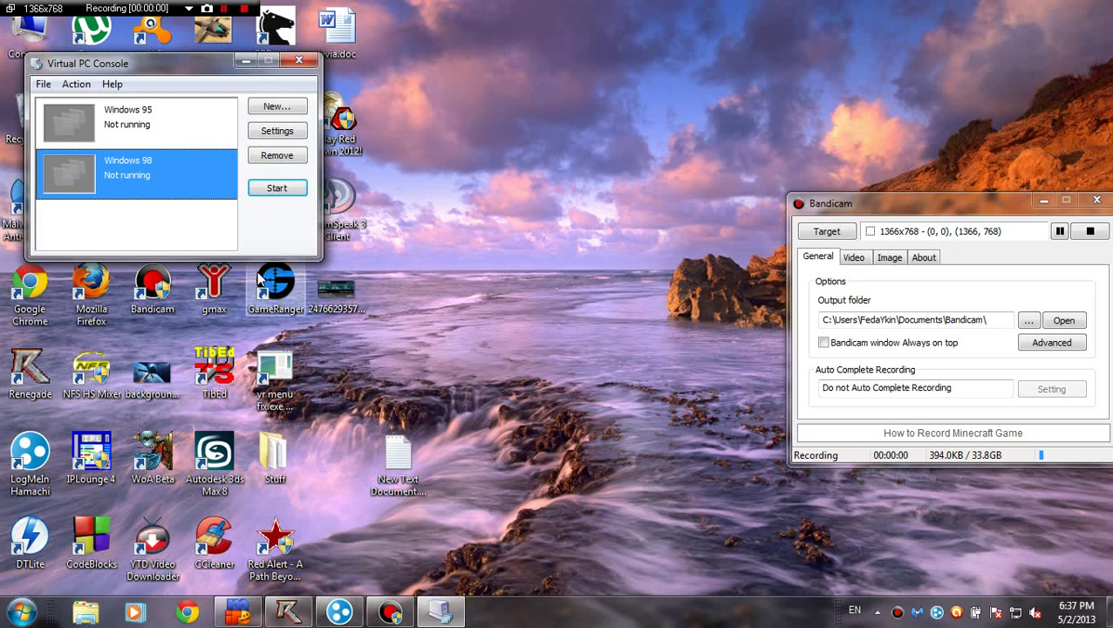
Hide the screen recorder window and rearrange the windows on screen.
click(368, 291)
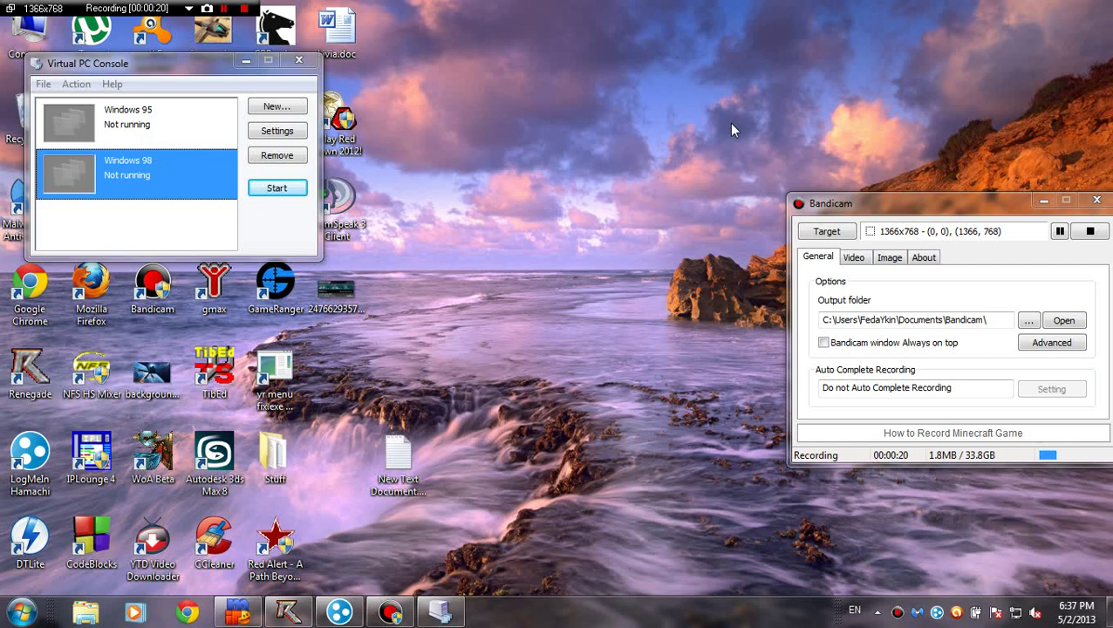
click(1043, 203)
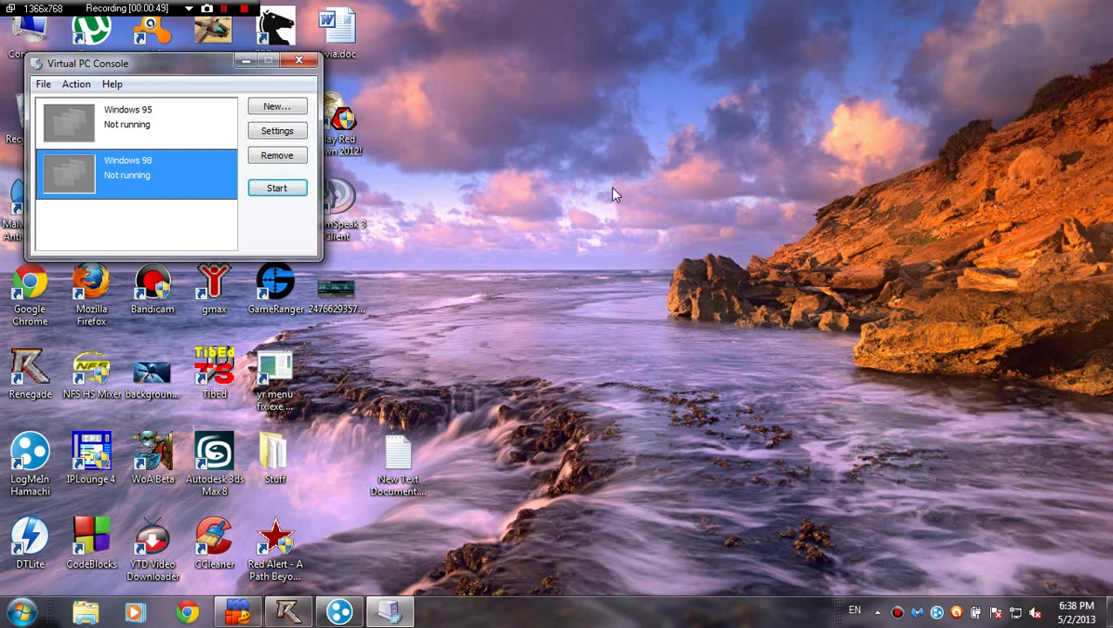
drag(553, 208, 823, 422)
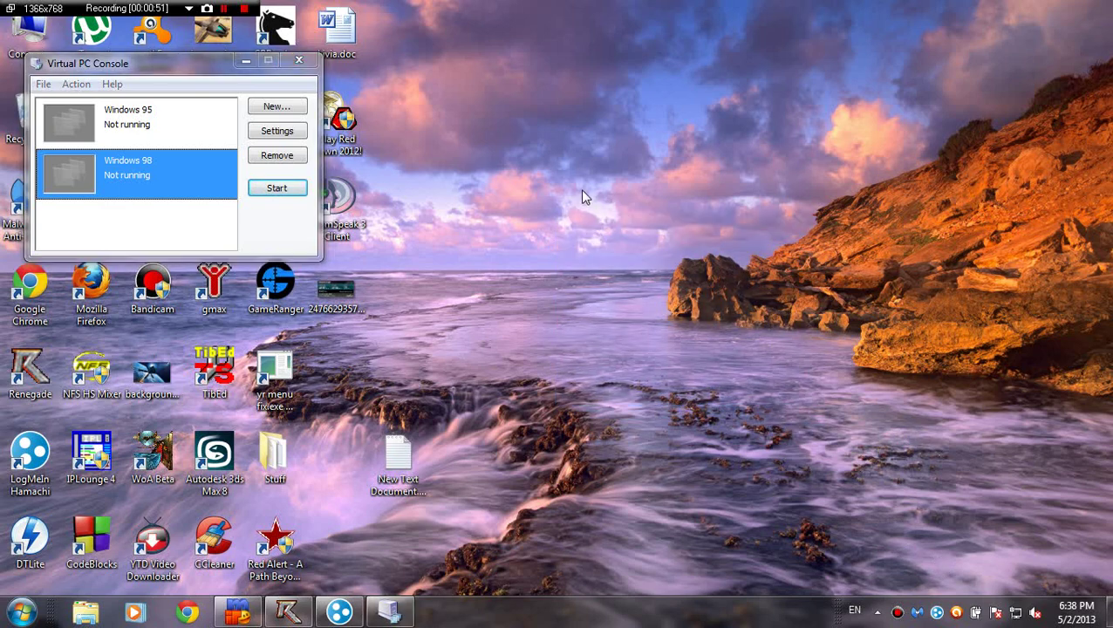
drag(535, 142, 875, 416)
Boot the Windows 98 virtual machine full screen and select the msvbvm60 desktop folder.
click(276, 190)
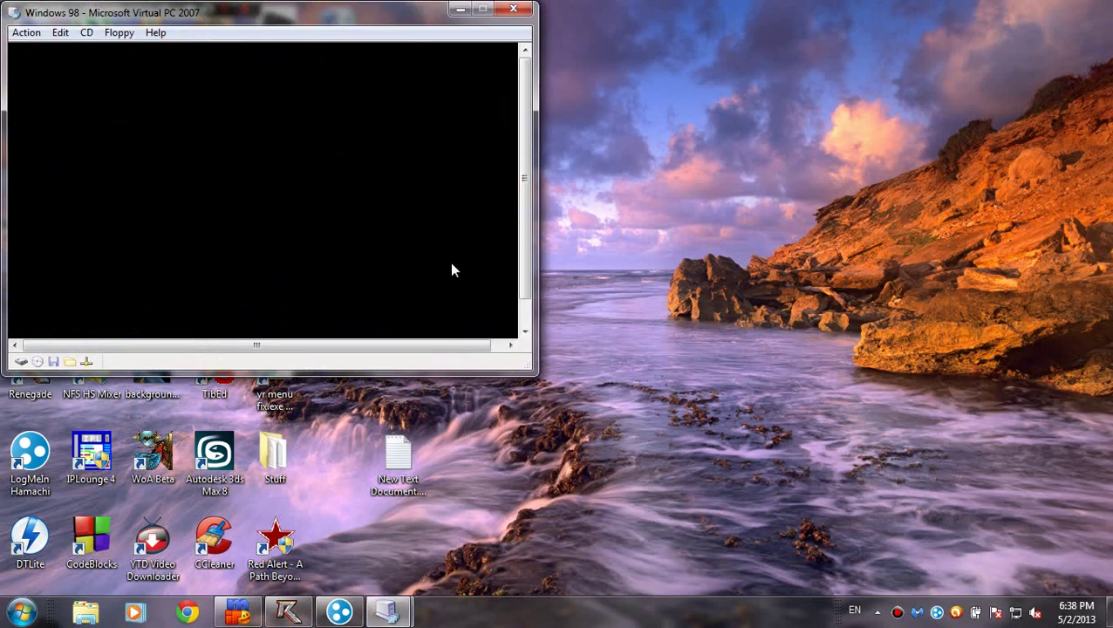
key(alt+Return)
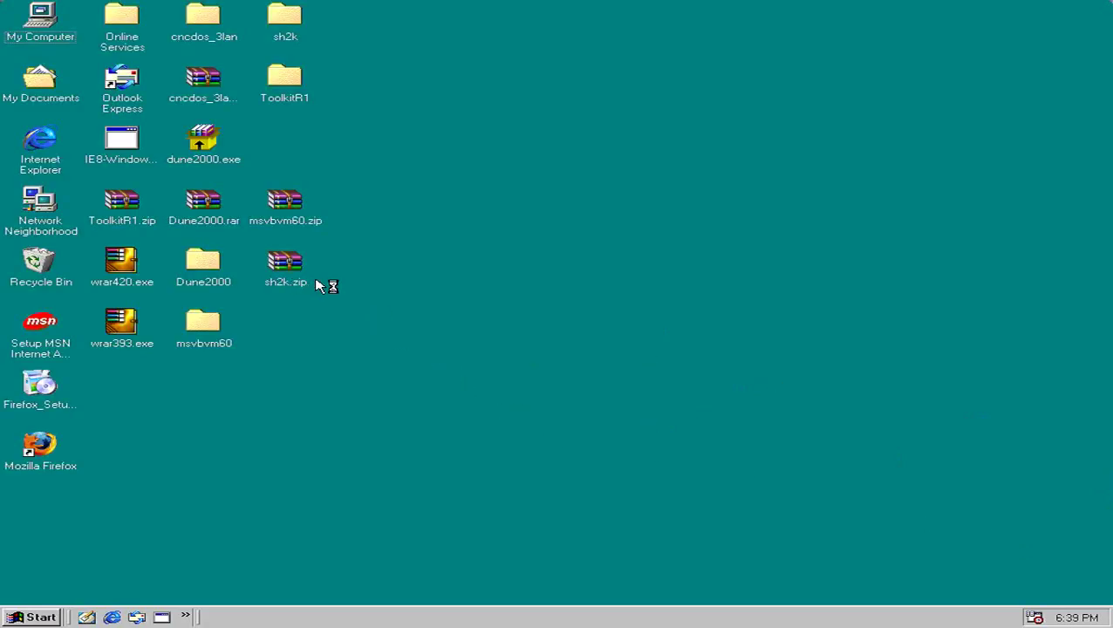
click(221, 344)
Open the sh2k folder from the desktop and move its window left.
click(392, 426)
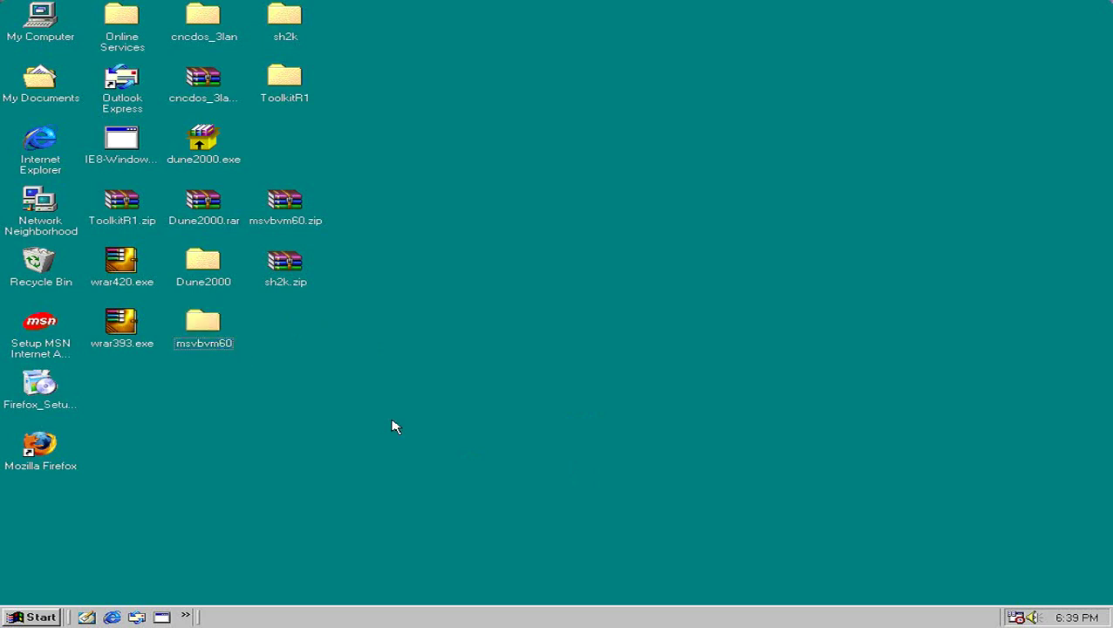
click(279, 276)
click(454, 338)
mouse_move(210, 383)
mouse_down()
mouse_move(476, 102)
mouse_move(26, 7)
mouse_up()
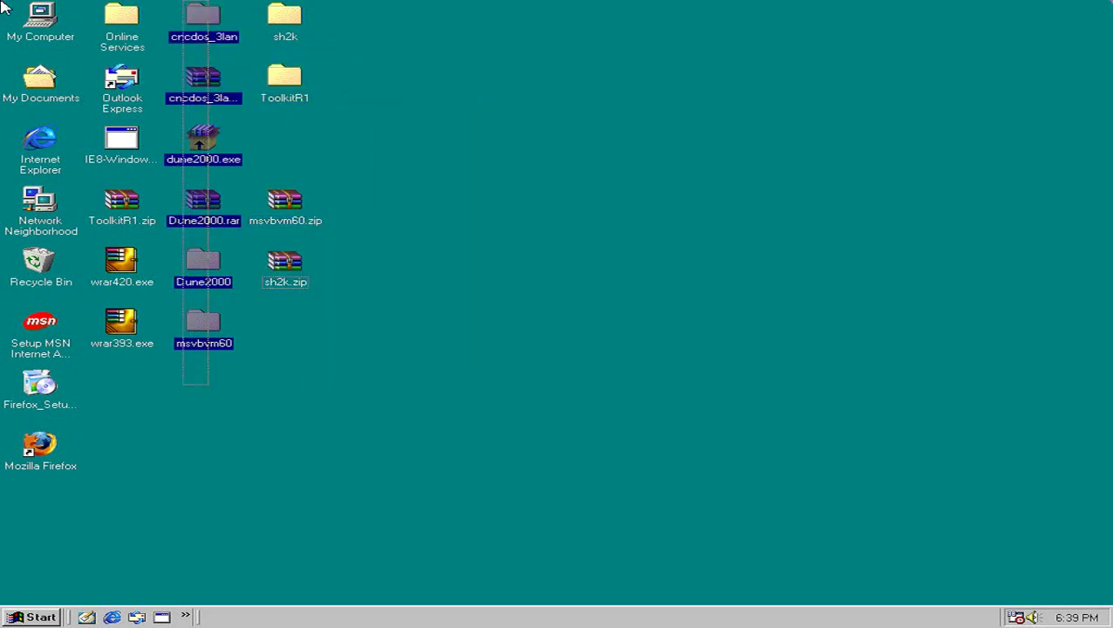
click(602, 283)
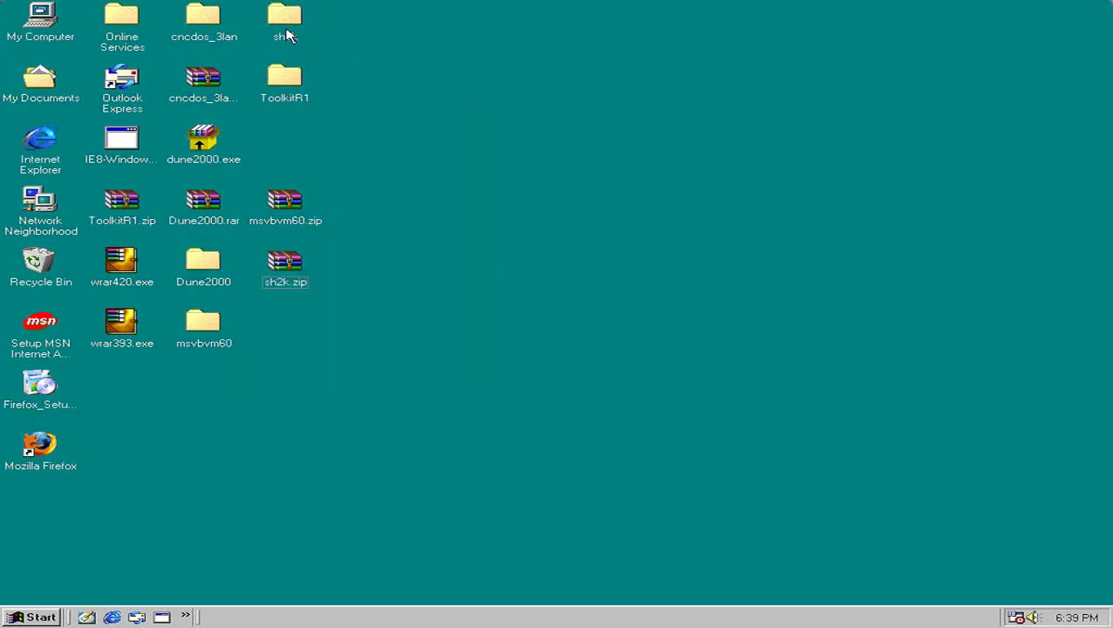
double_click(284, 16)
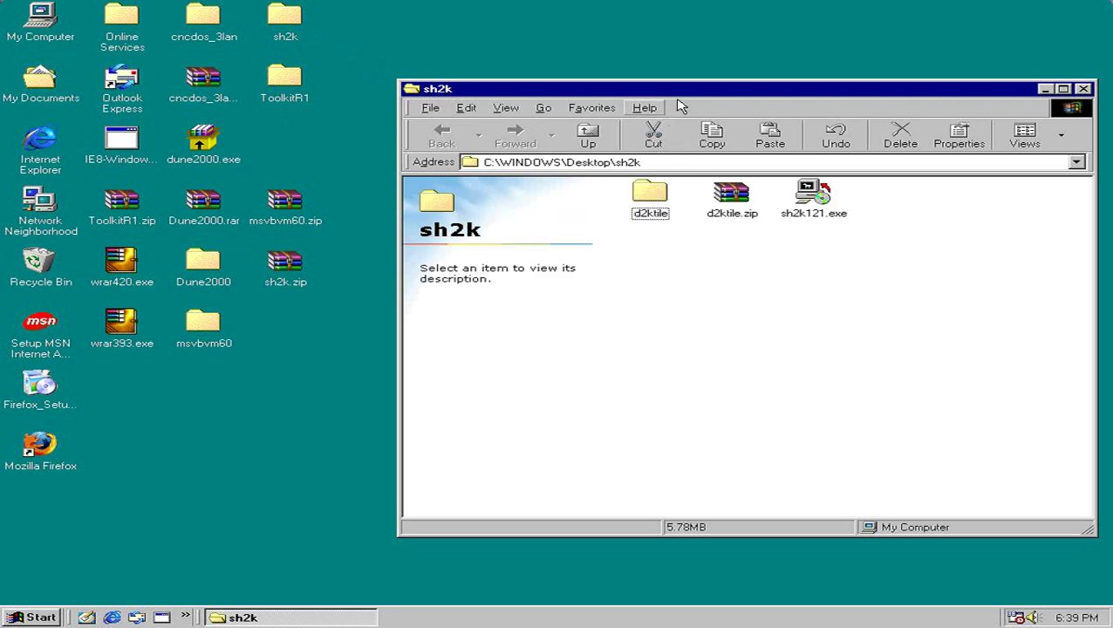
drag(601, 87, 475, 87)
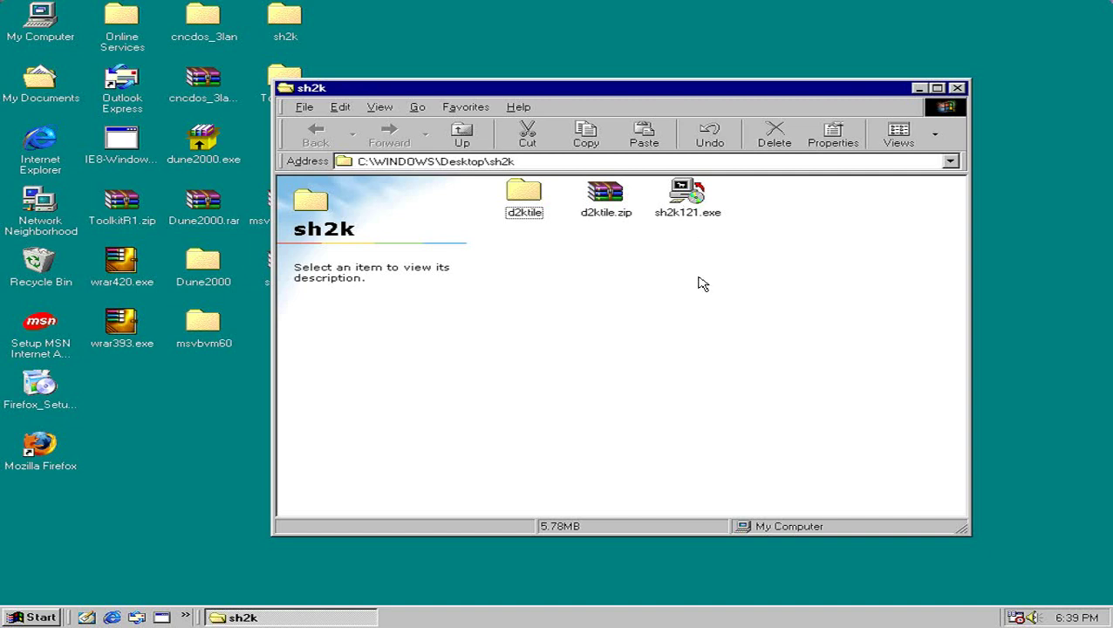
Inspect d2ktile, d2ktile.zip and wrar393.exe, then launch Mozilla Firefox.
click(615, 209)
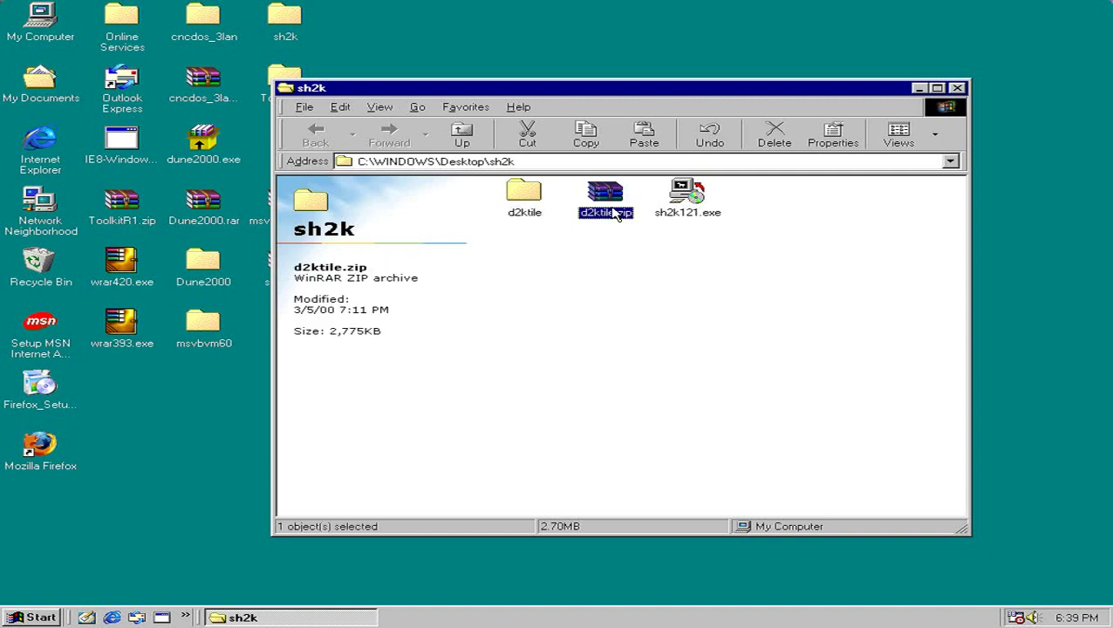
click(525, 196)
click(658, 299)
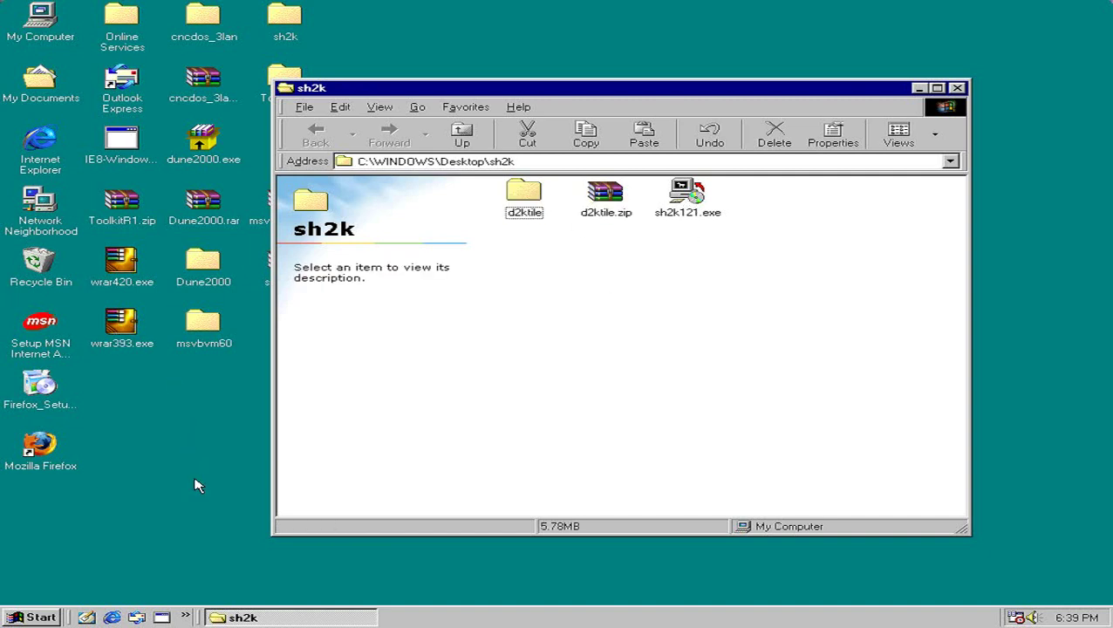
click(139, 349)
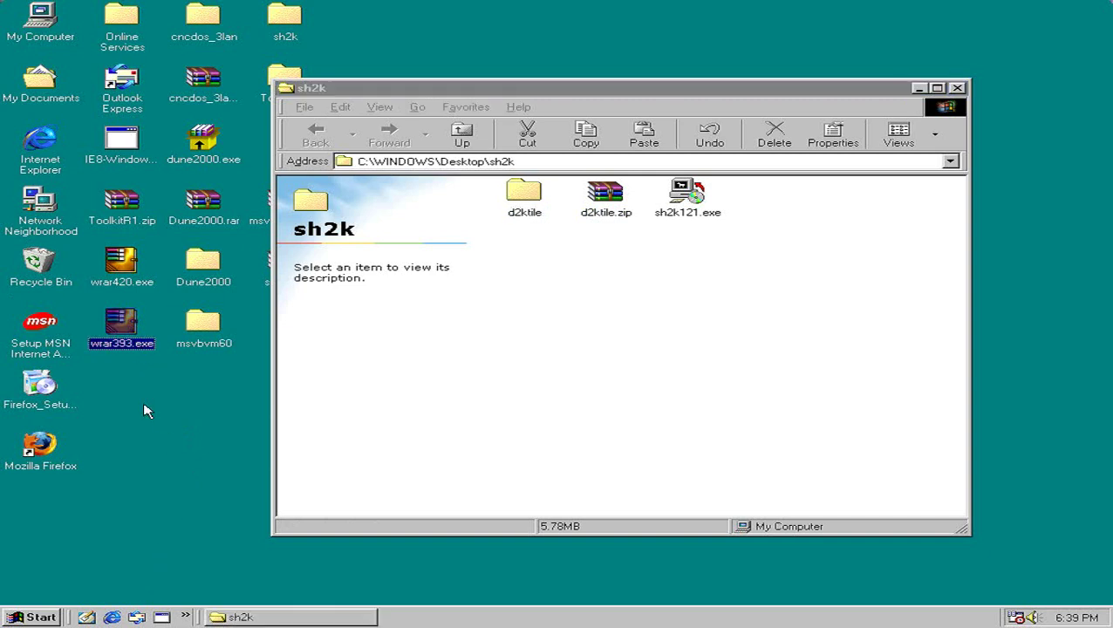
click(147, 410)
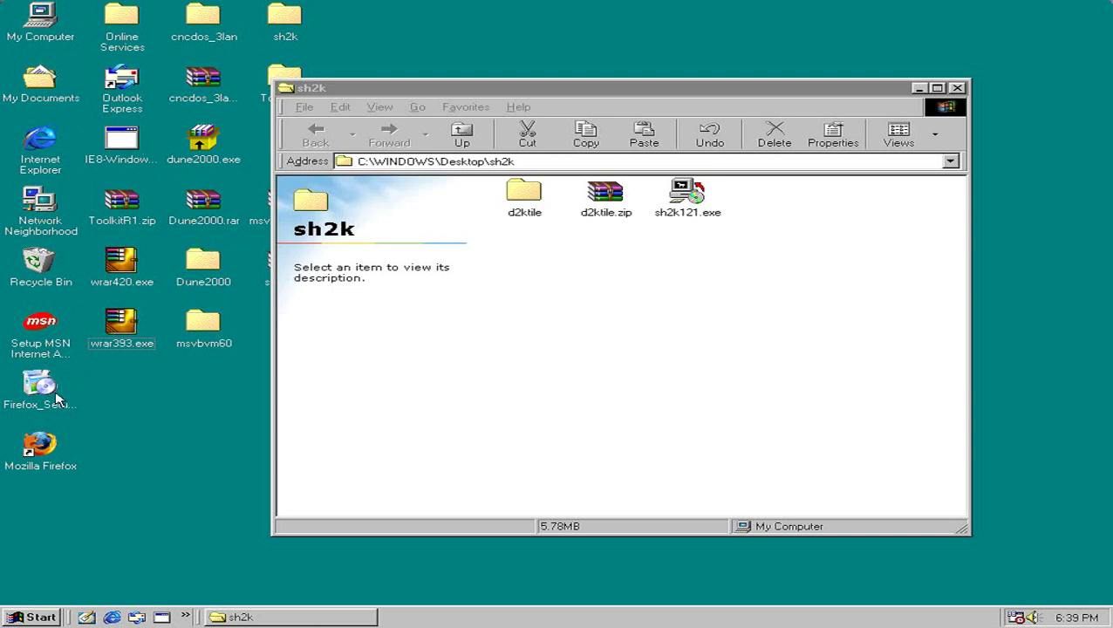
double_click(42, 465)
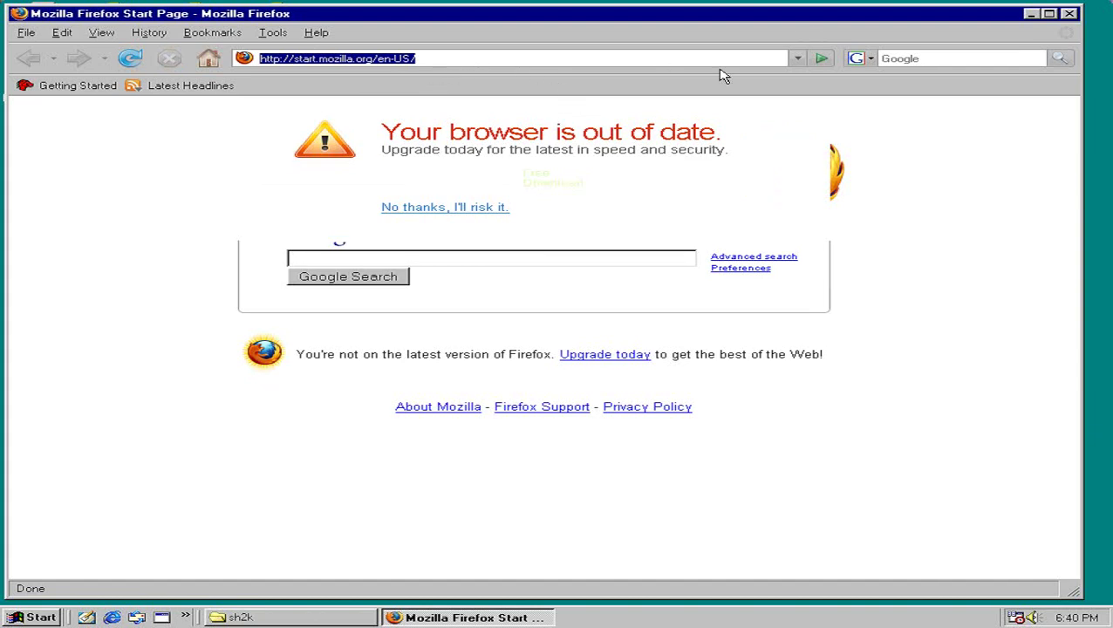
Go to forum.dune2k.com and open its Downloads section.
text(forum.du)
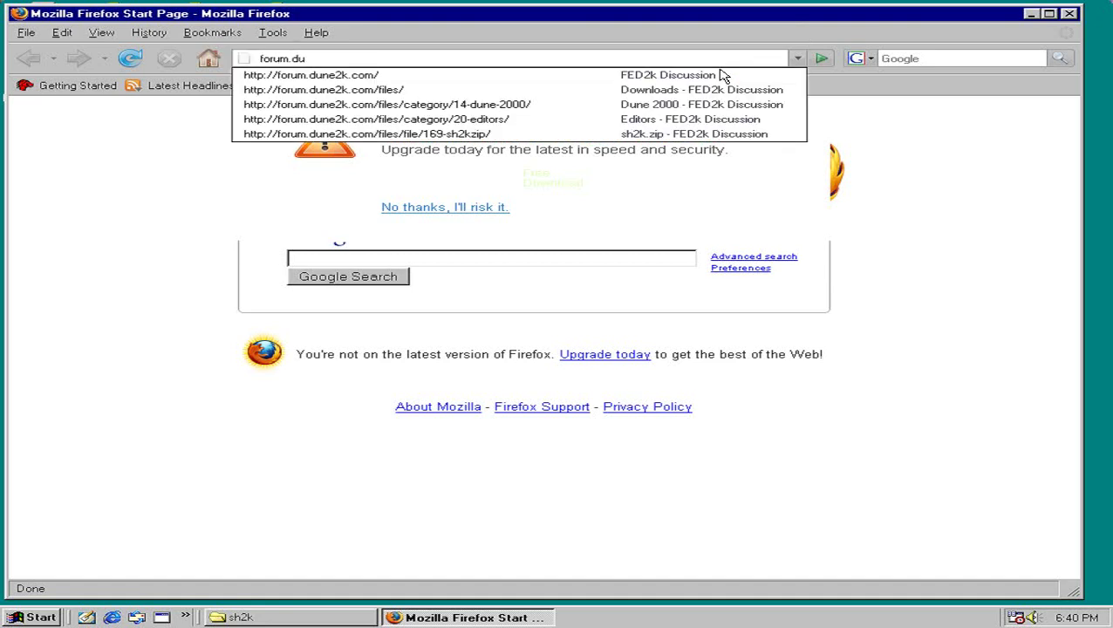
text(.com)
key(Return)
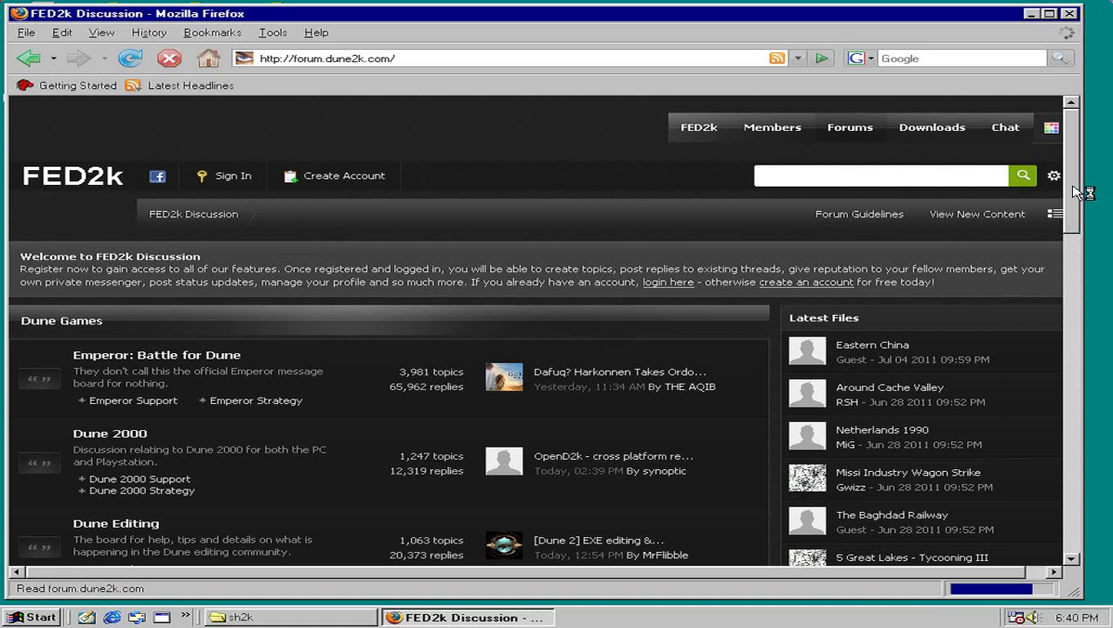
scroll(772, 344, down, 3)
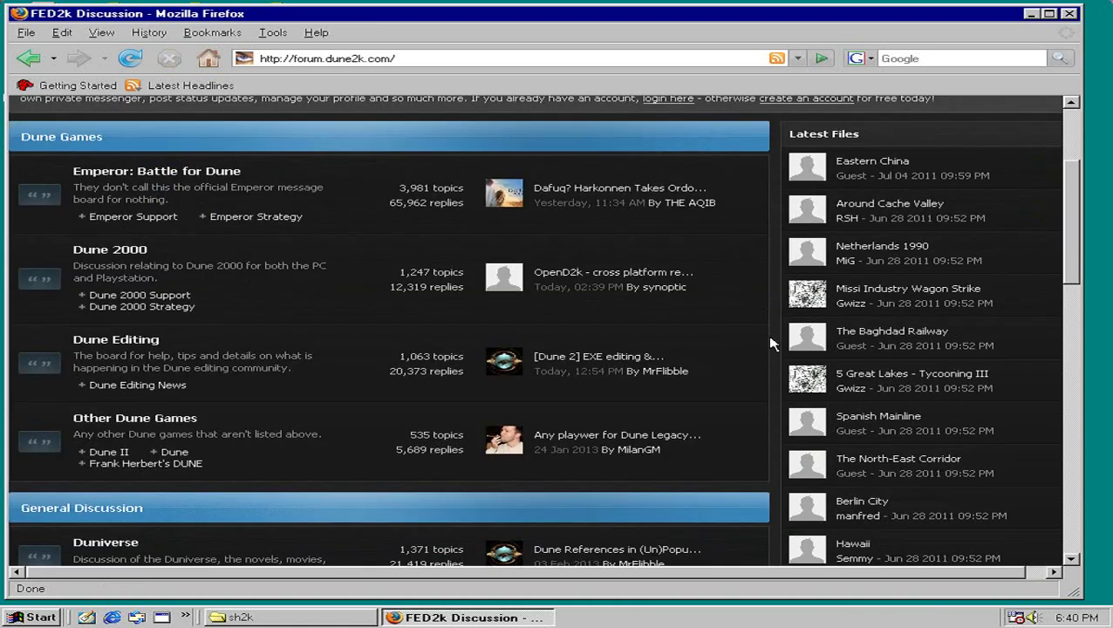
mouse_move(1072, 272)
mouse_down()
mouse_move(1072, 188)
mouse_move(969, 154)
mouse_up()
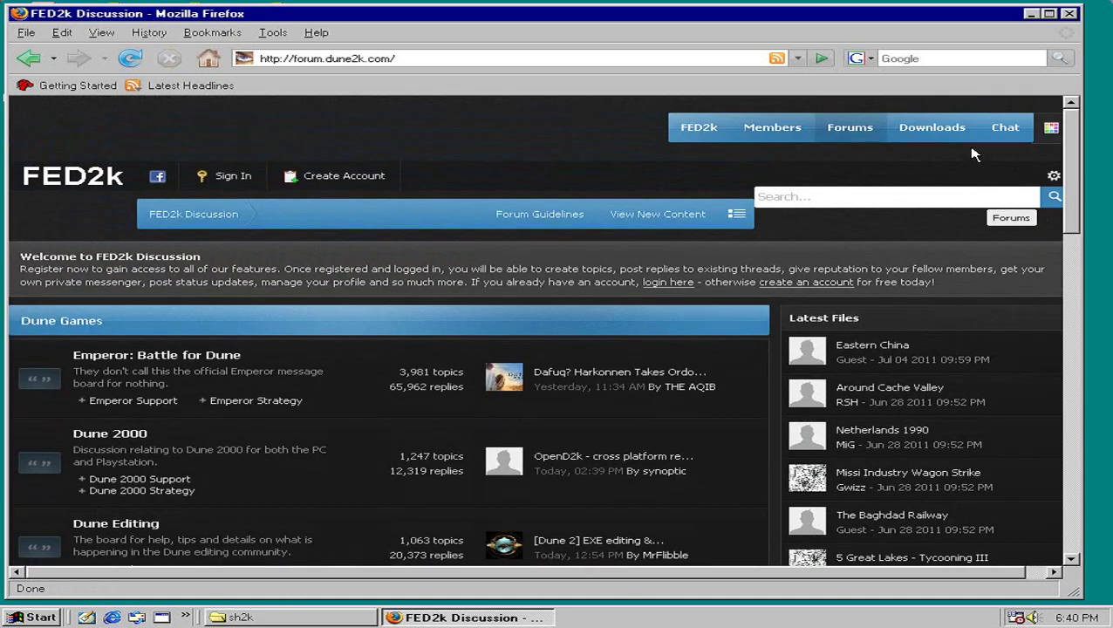
click(957, 129)
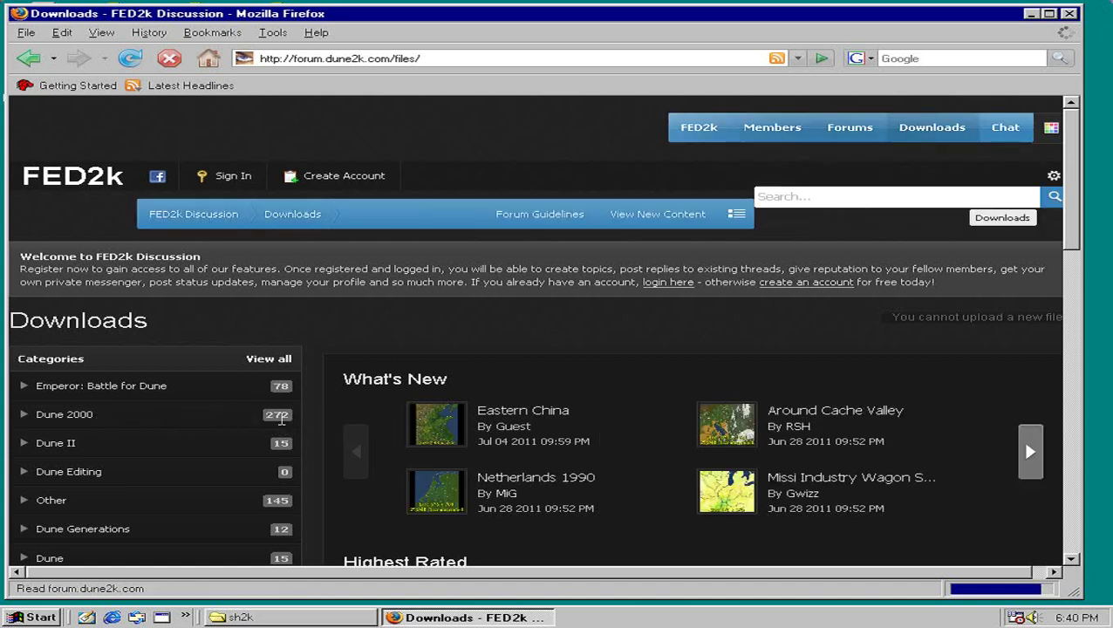
Browse Dune 2000 > Editors downloads and open the sh2k.zip file page.
click(93, 418)
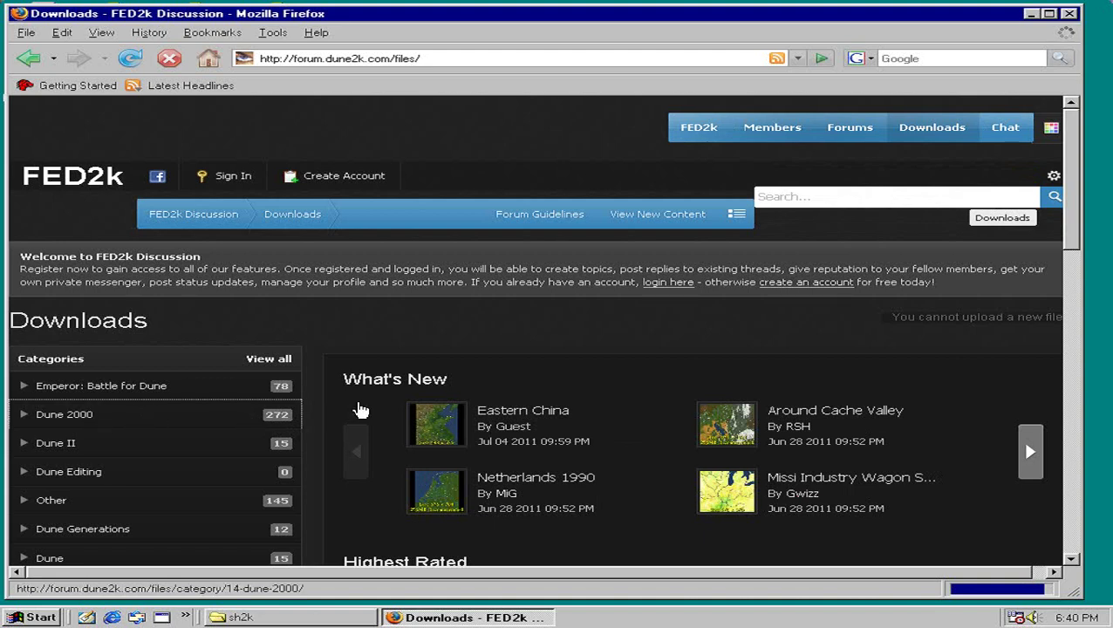
scroll(105, 476, down, 3)
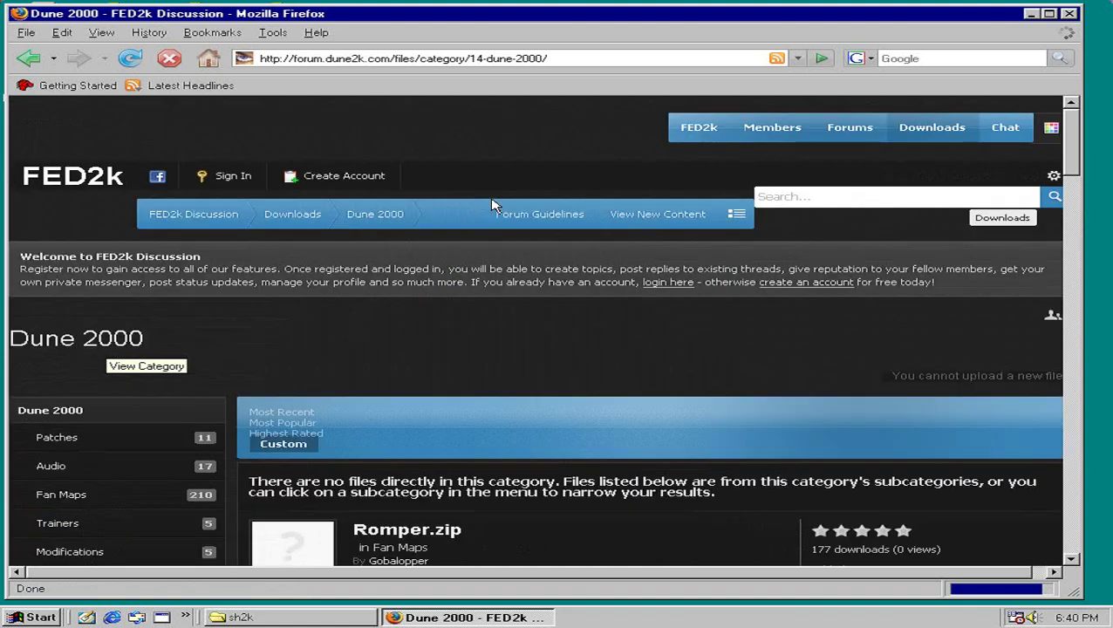
scroll(495, 291, down, 2)
scroll(492, 299, down, 2)
scroll(474, 304, down, 1)
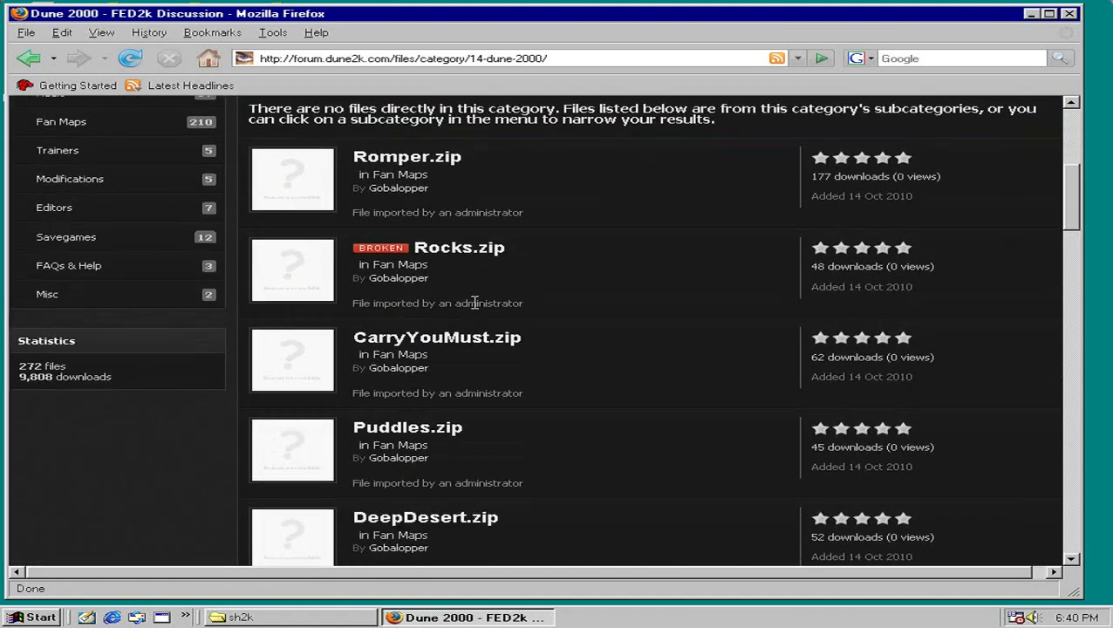
scroll(472, 305, up, 3)
scroll(341, 307, up, 1)
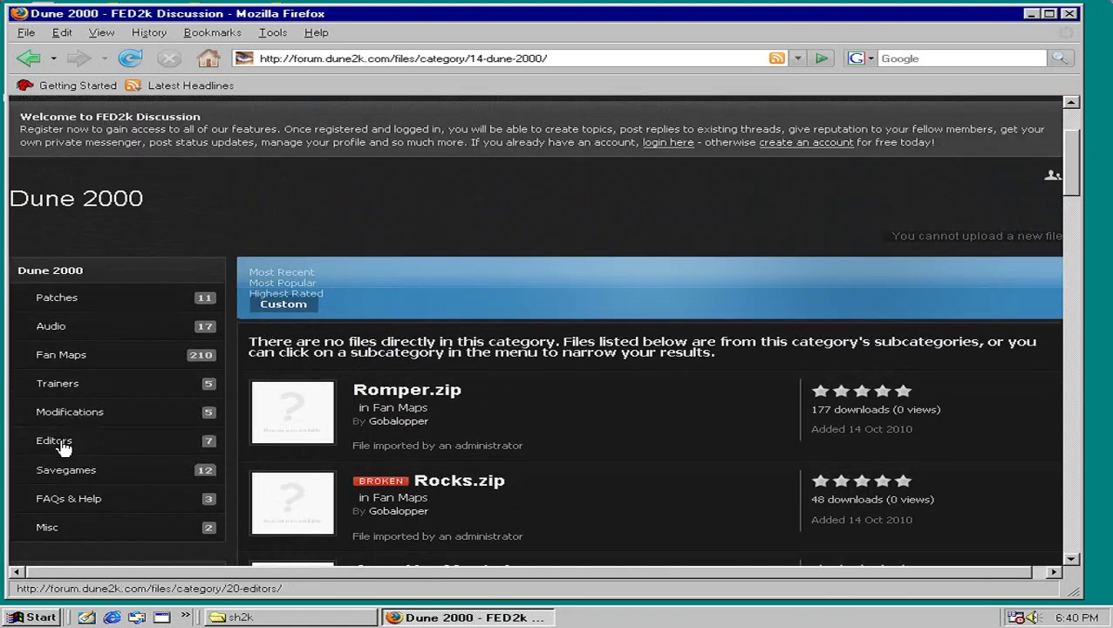
click(68, 448)
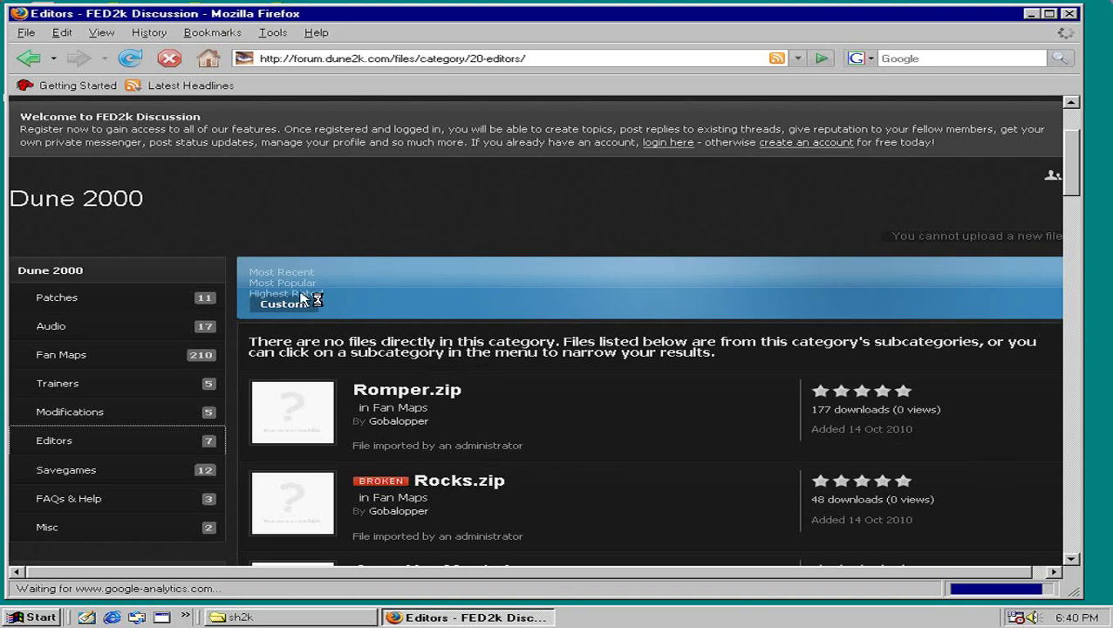
scroll(410, 326, down, 5)
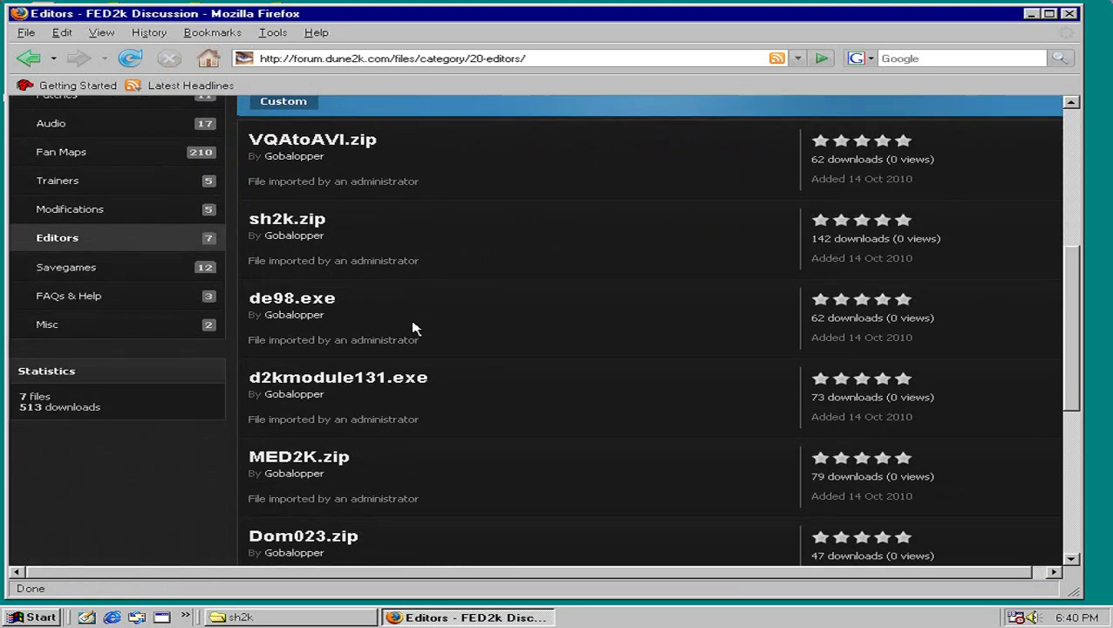
click(293, 230)
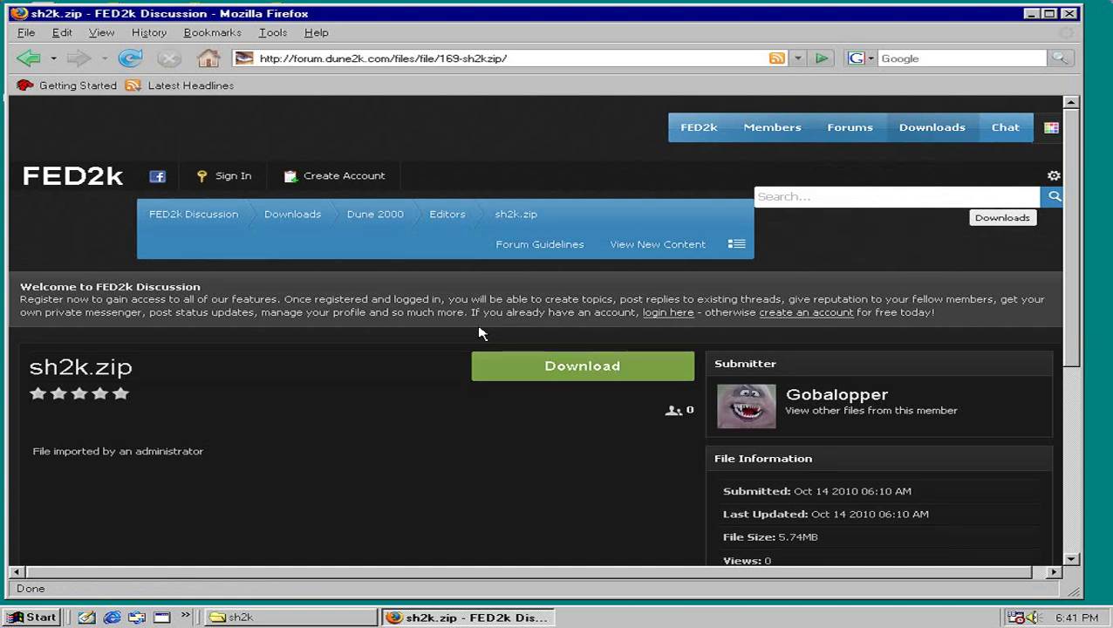
Start the sh2k.zip download, pick Save to Disk, then cancel the prompt.
click(528, 356)
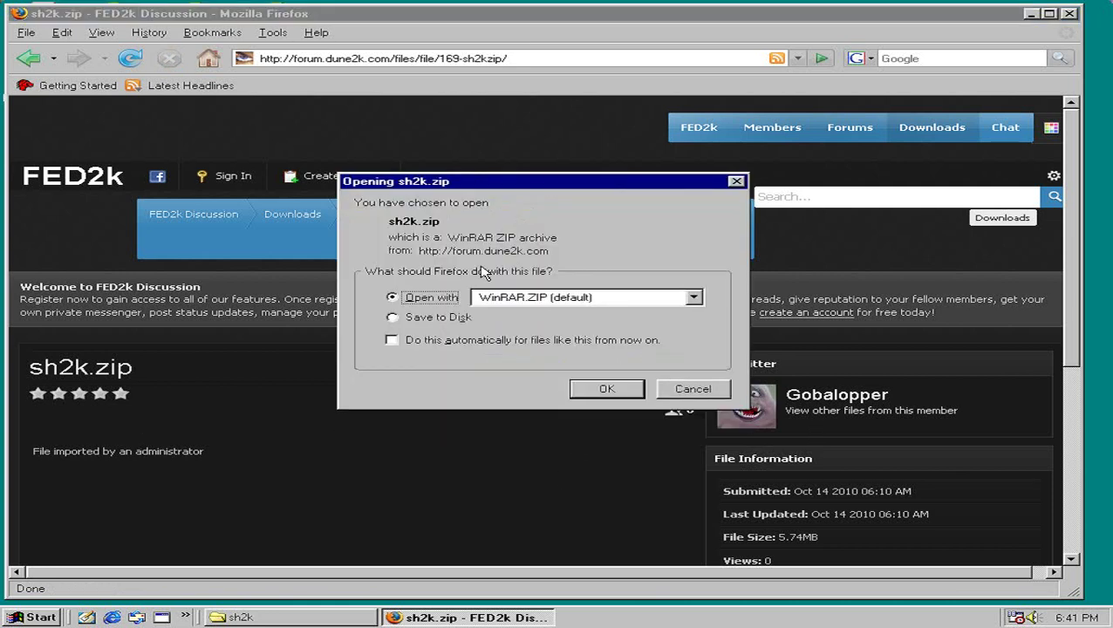
click(443, 319)
click(691, 389)
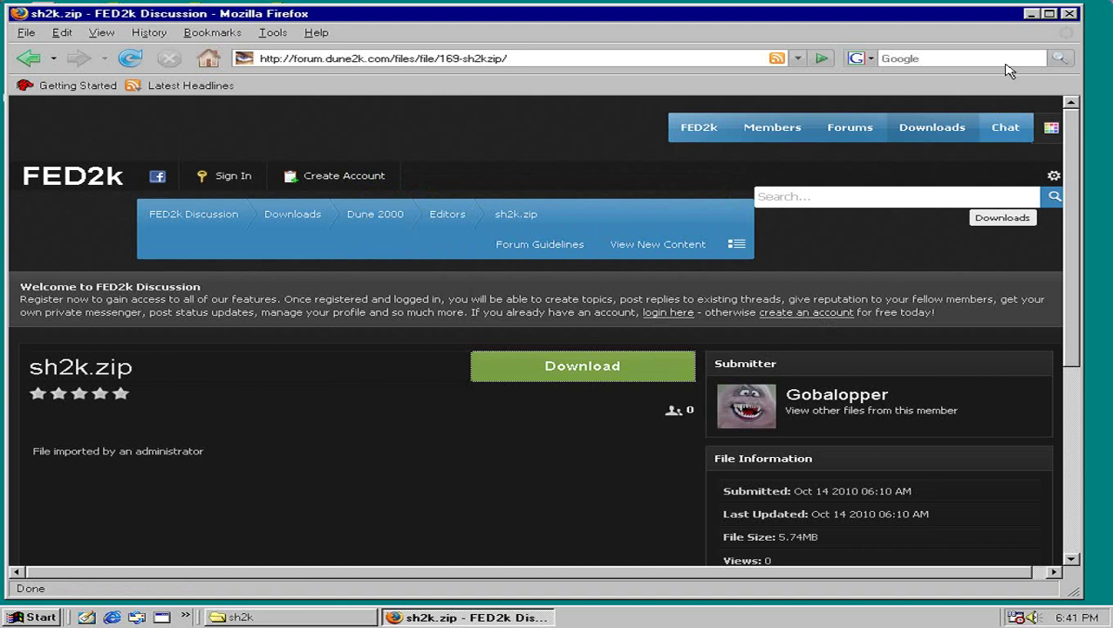
Close Firefox and run the sh2k121.exe installer from the sh2k folder.
key(alt+F4)
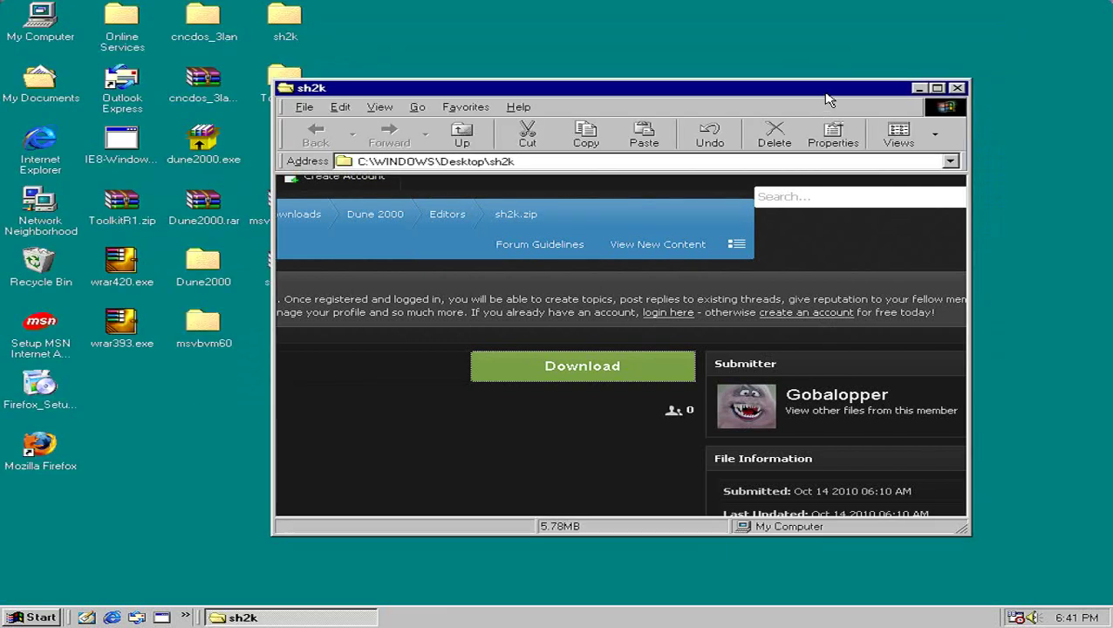
mouse_move(727, 87)
mouse_down()
mouse_move(618, 81)
mouse_move(668, 107)
mouse_up()
click(672, 207)
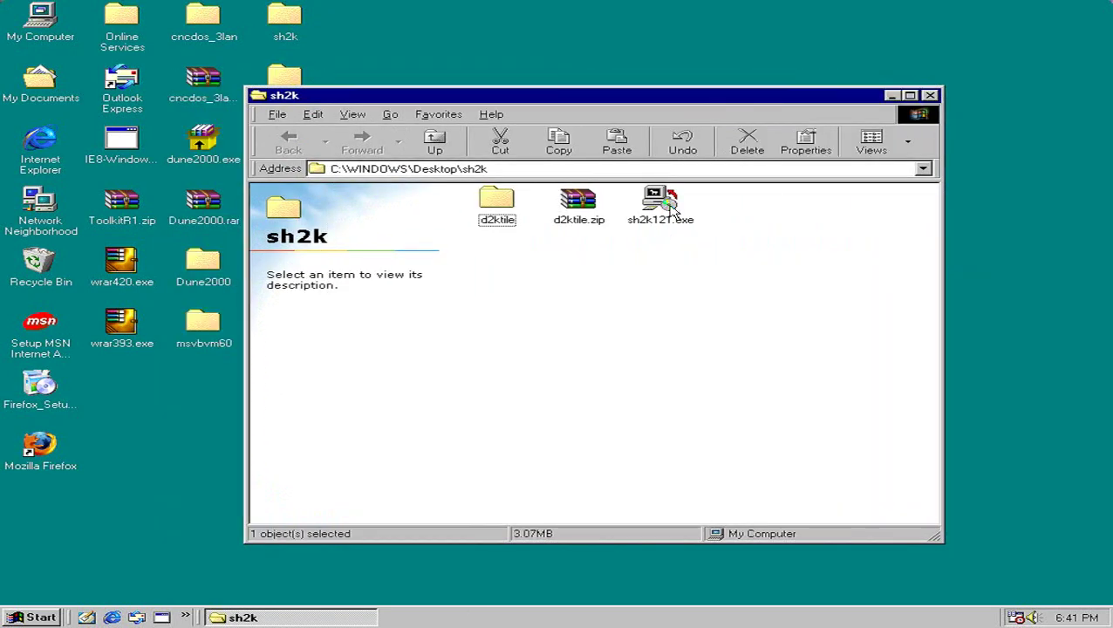
double_click(654, 206)
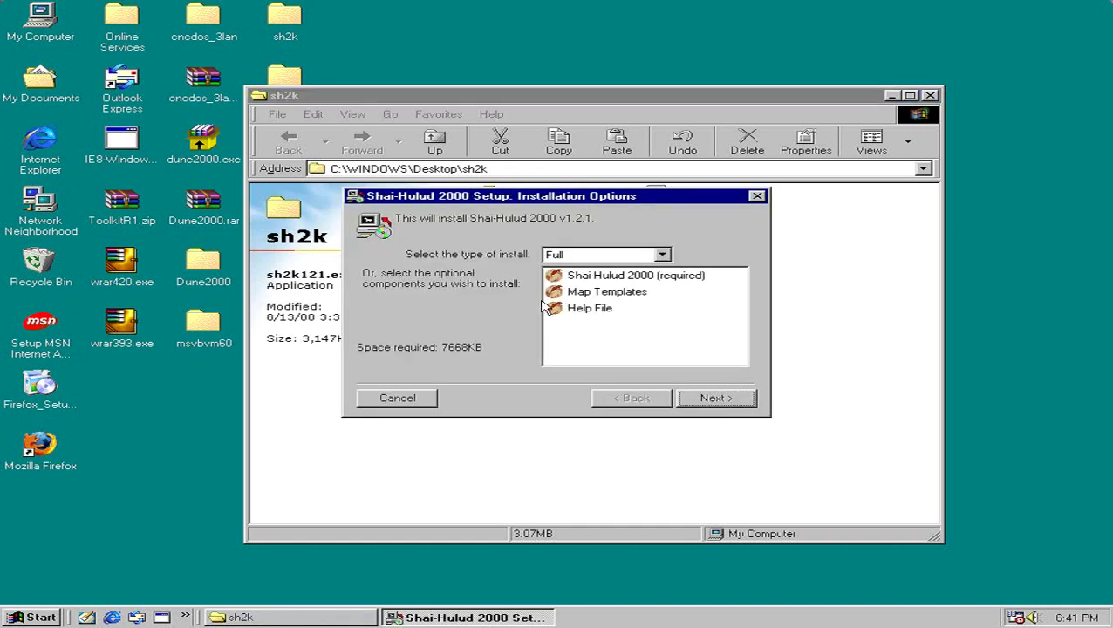
Install Shai-Hulud 2000 fully into the default C:\Program Files\Shai-Hulud 2000 folder.
click(739, 401)
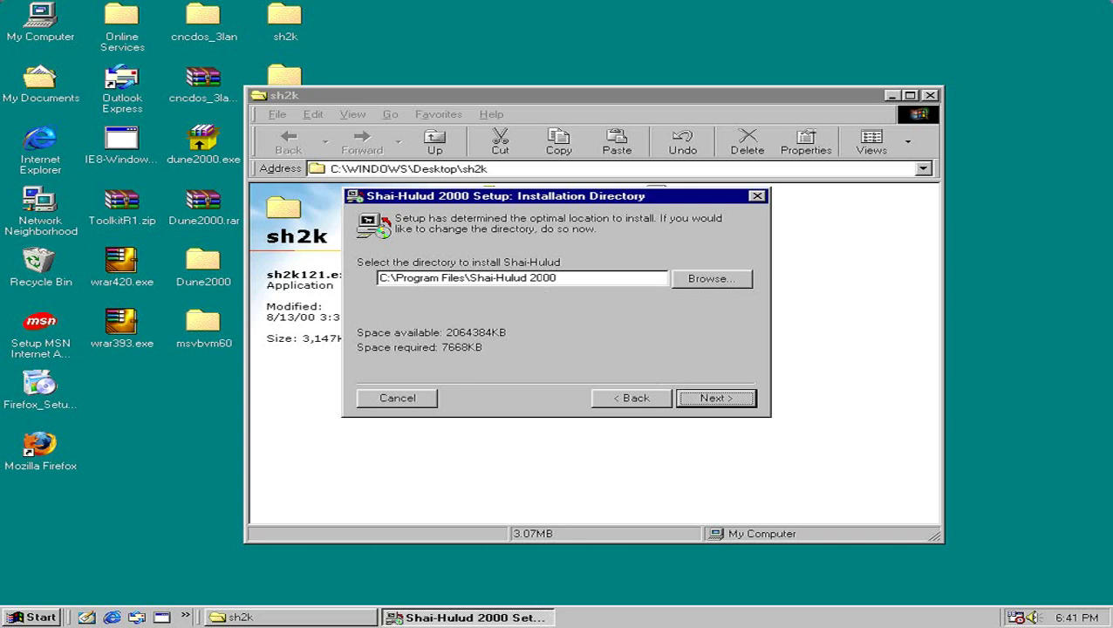
drag(553, 277, 377, 278)
click(578, 283)
click(717, 398)
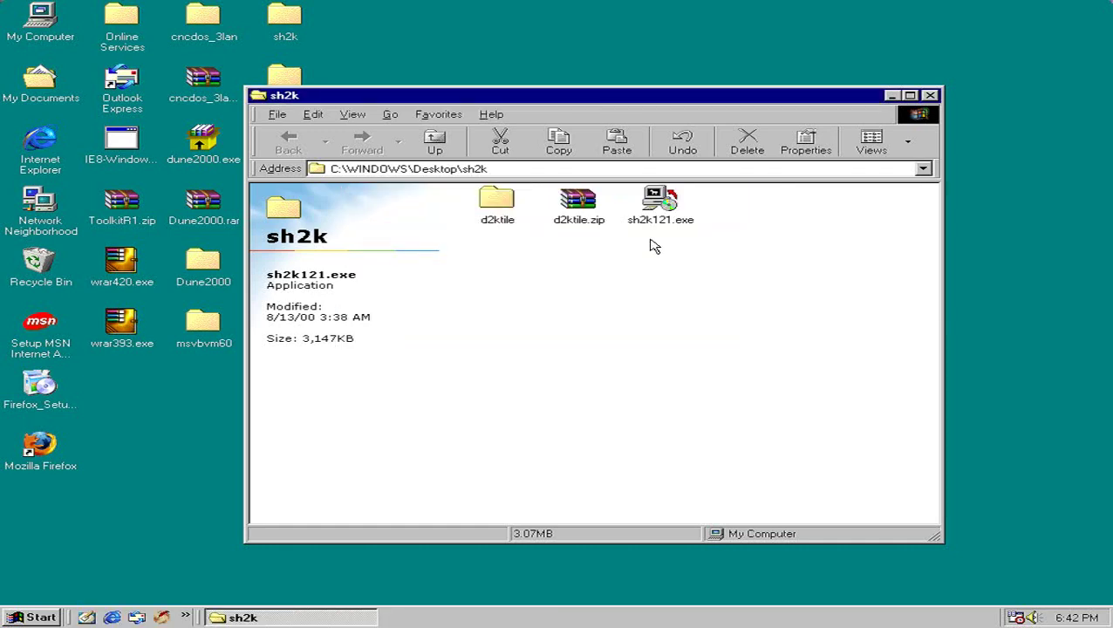
click(577, 340)
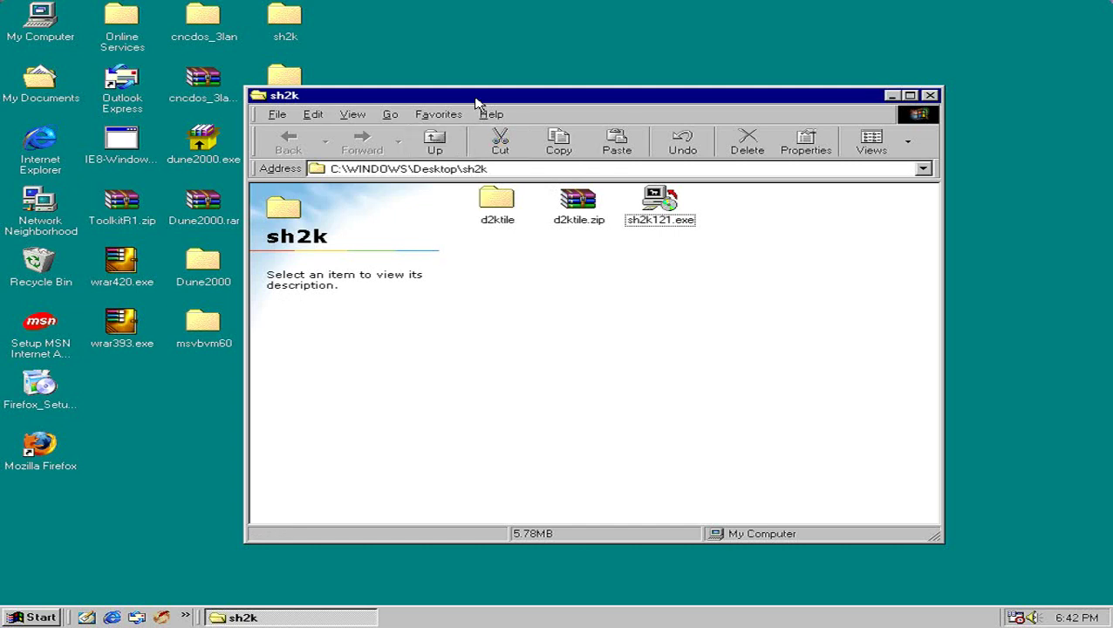
drag(477, 102, 533, 102)
Browse My Computer > C: > Program Files > Shai-Hulud 2000 and launch SH2K.exe.
click(235, 379)
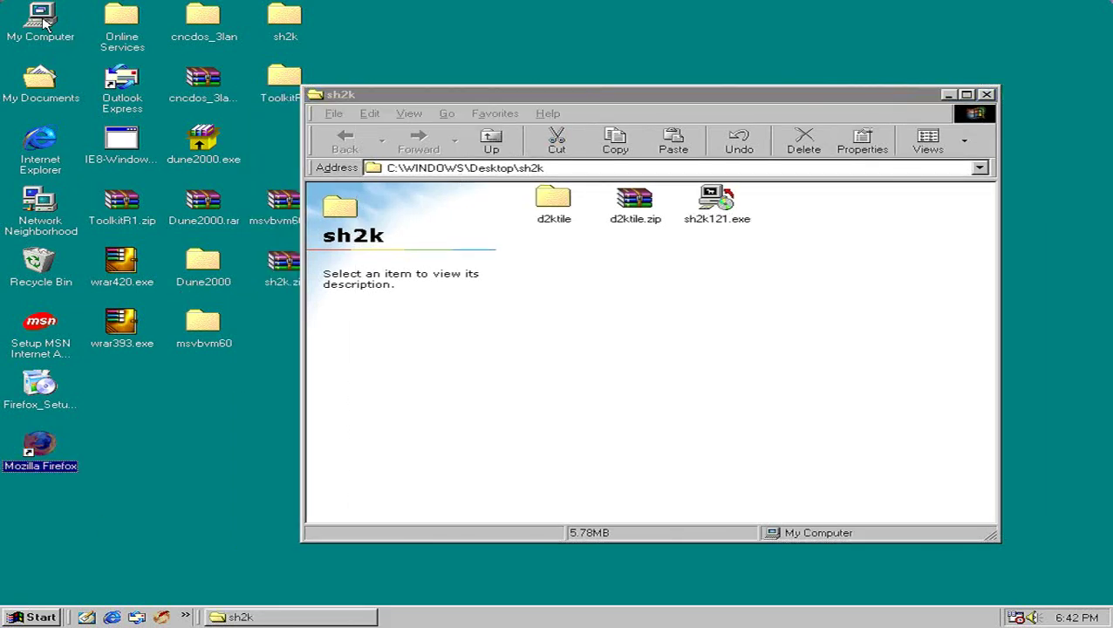
double_click(44, 22)
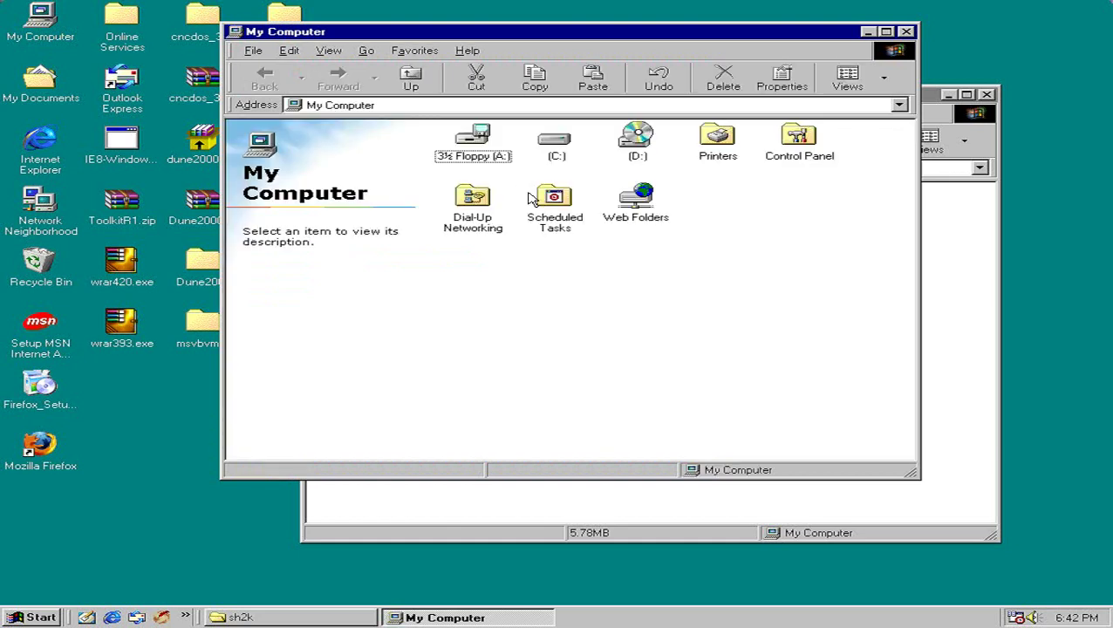
double_click(549, 159)
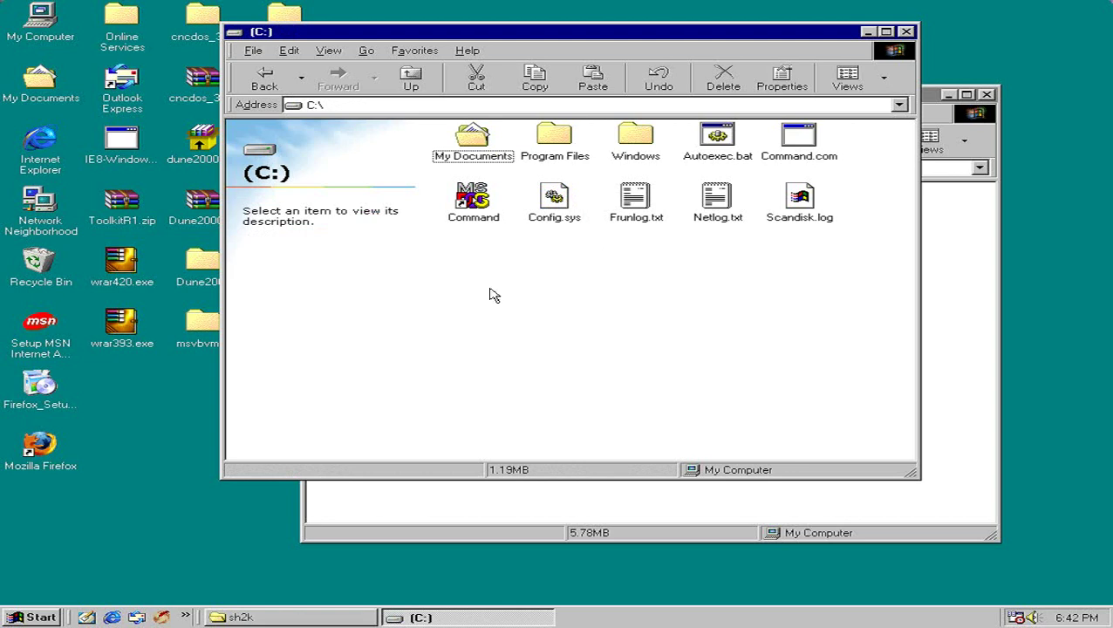
double_click(555, 140)
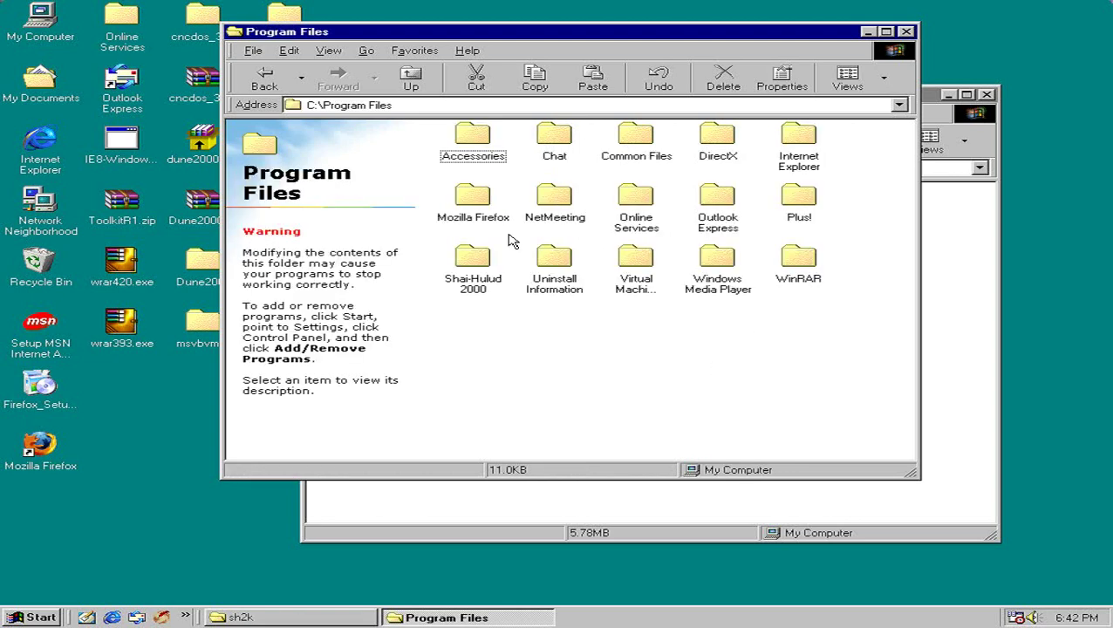
double_click(472, 255)
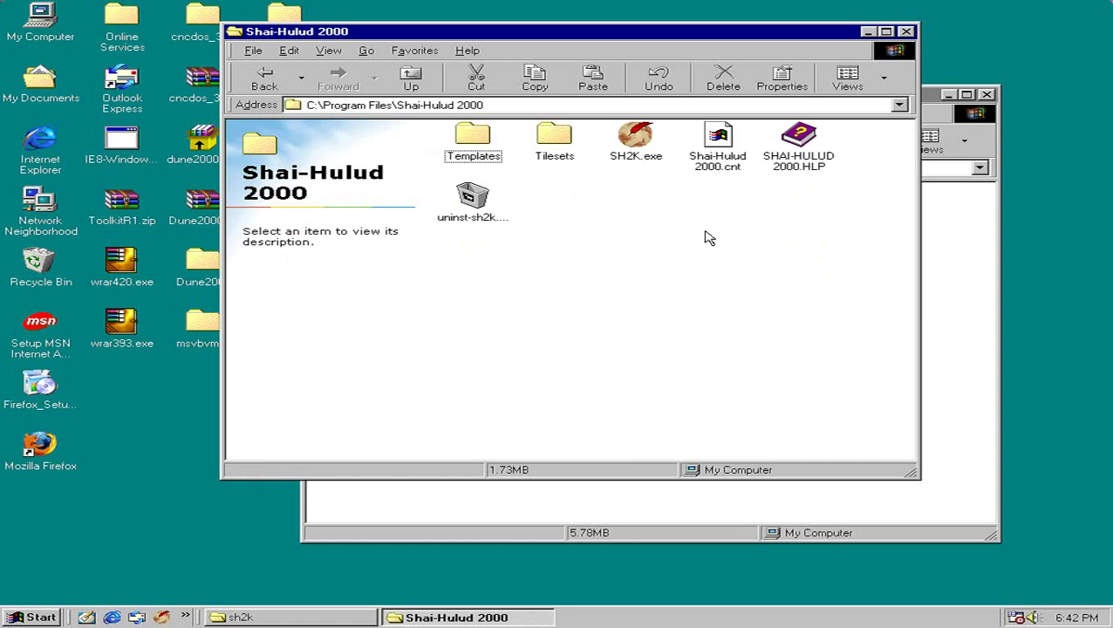
double_click(639, 154)
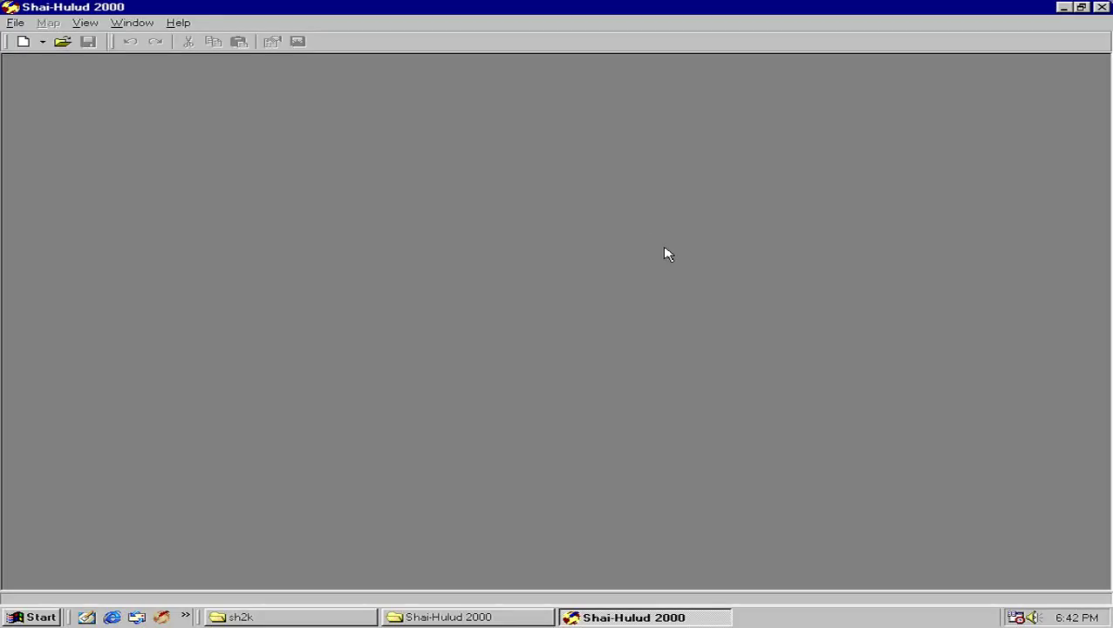
Start the Dune 2000 tileset extractor from the File menu and begin extraction.
click(17, 23)
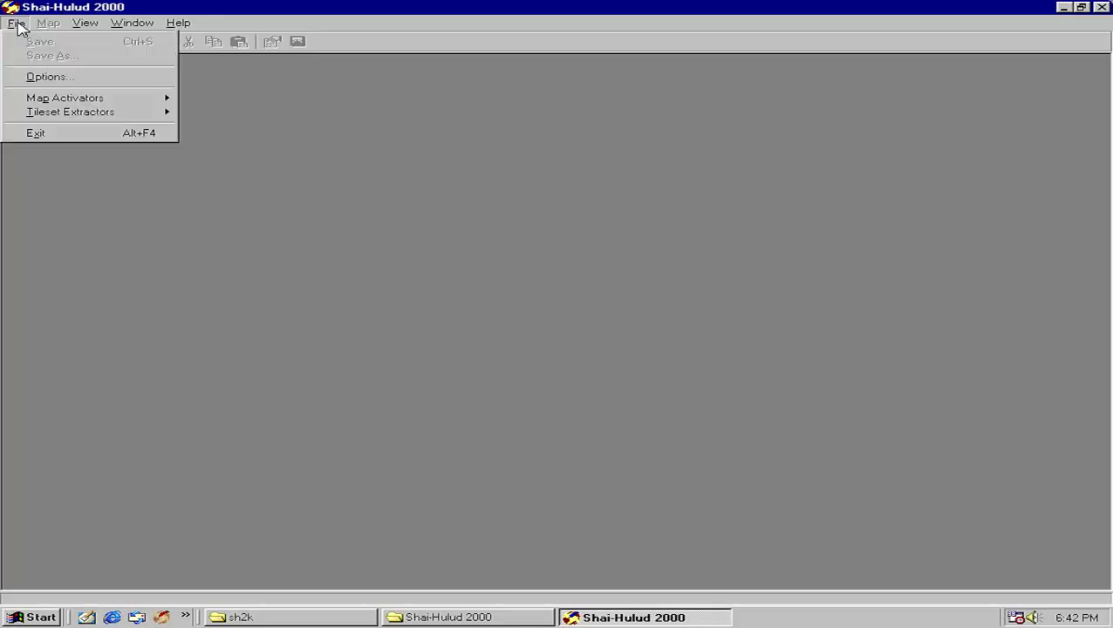
click(1, 99)
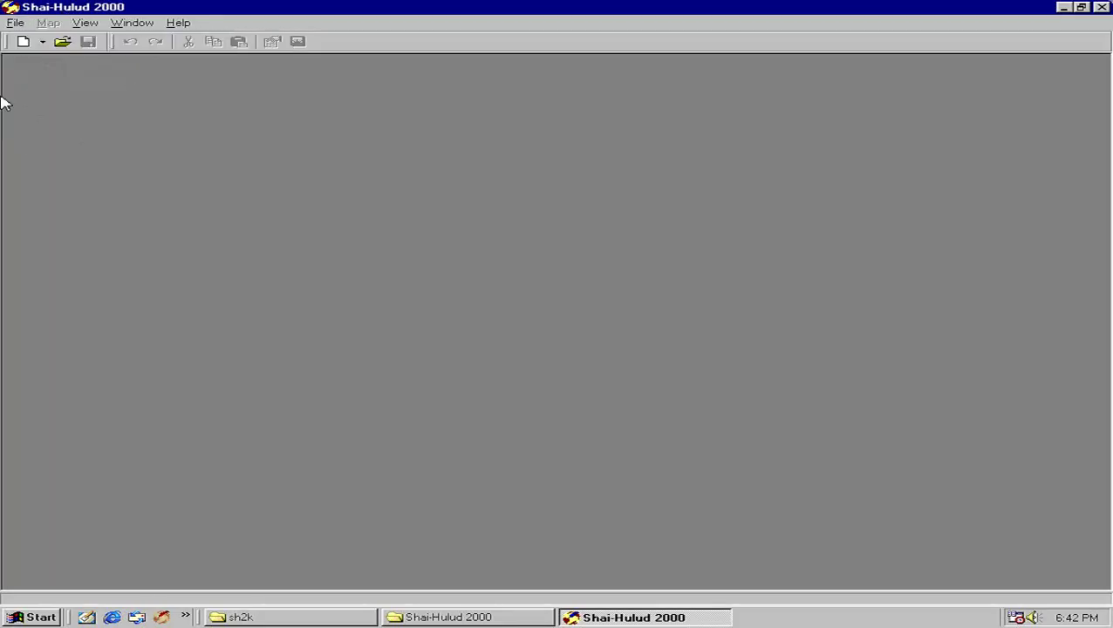
click(16, 23)
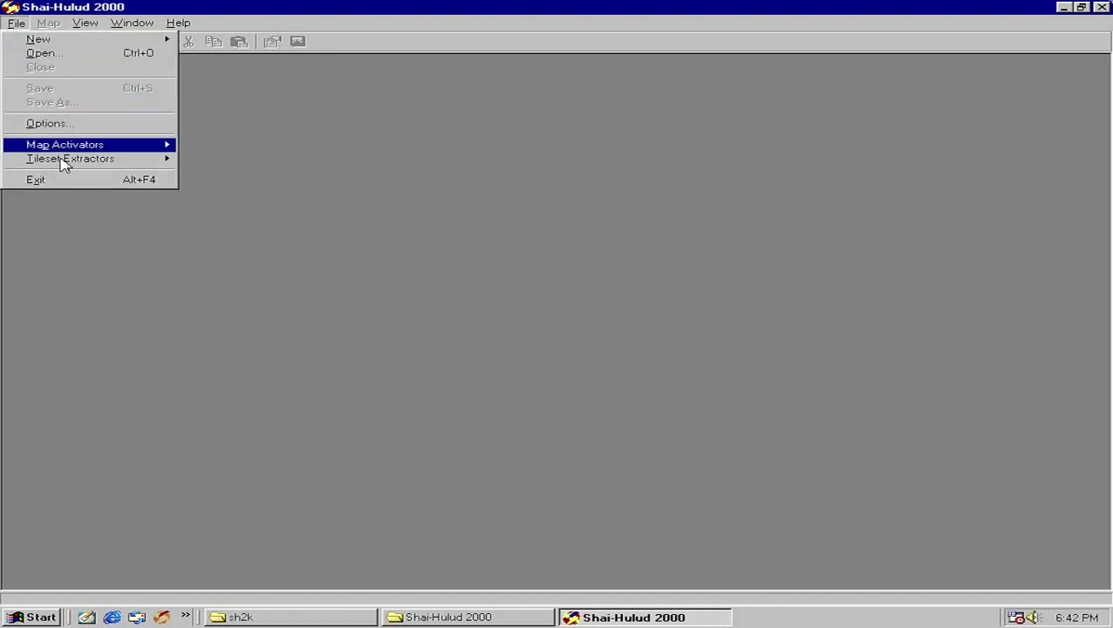
mouse_move(70, 159)
click(194, 164)
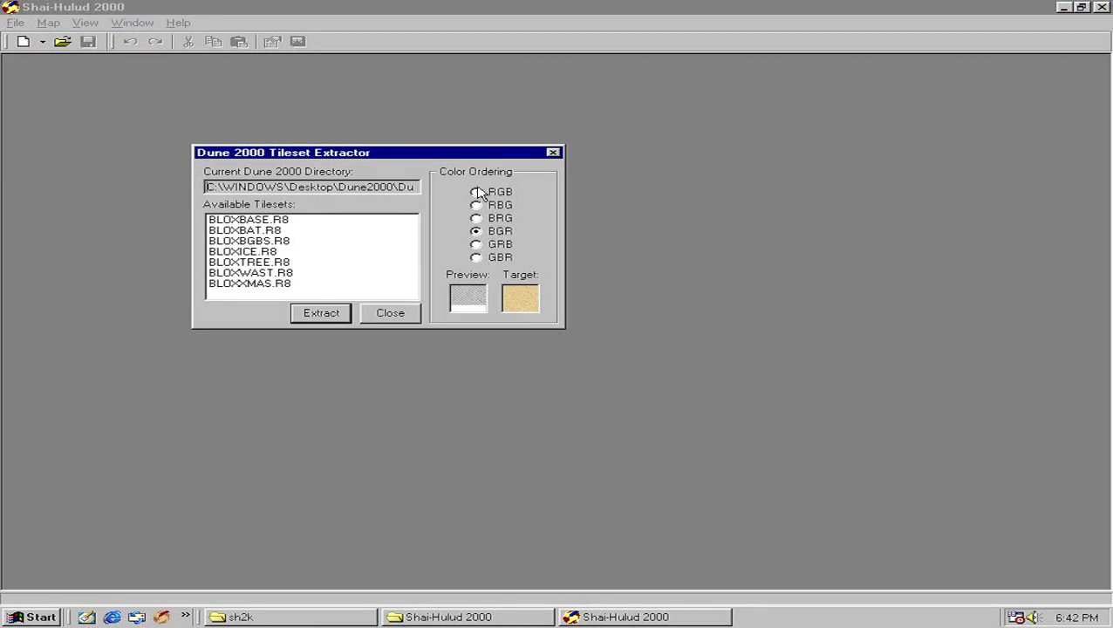
click(336, 315)
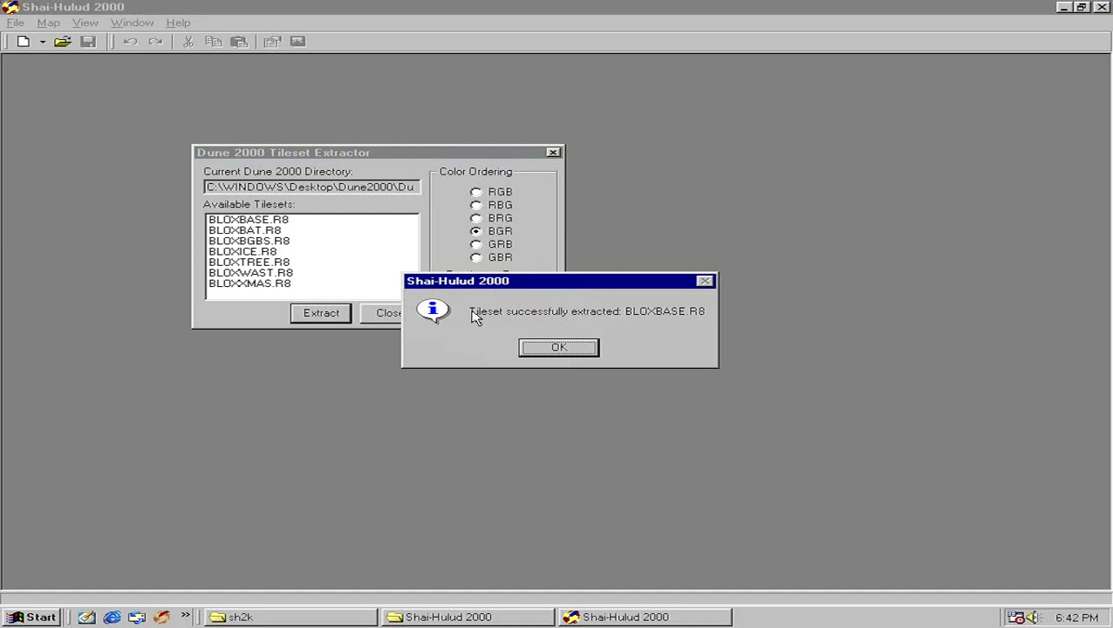
Confirm each extracted tileset, BLOXBASE.R8 through BLOXXMAS.R8.
click(582, 351)
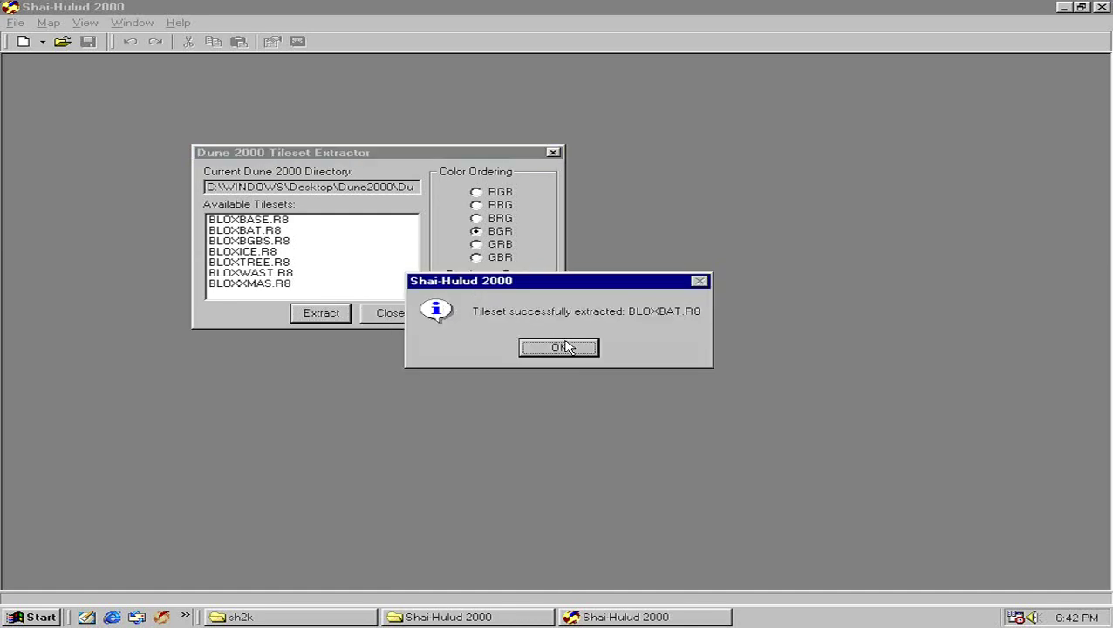
click(565, 347)
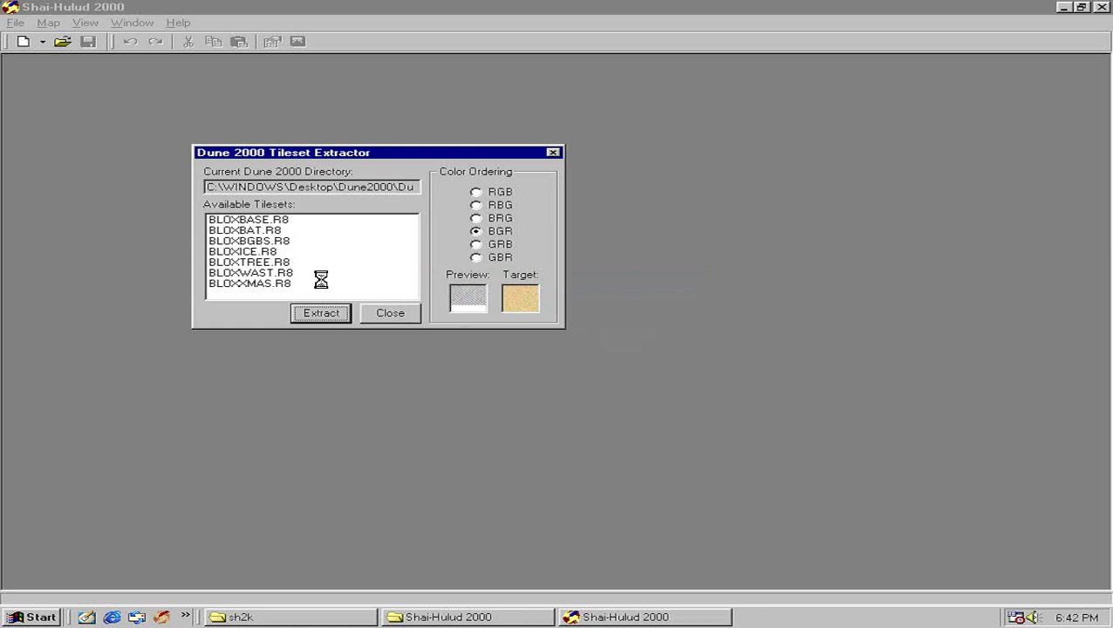
click(554, 347)
click(543, 348)
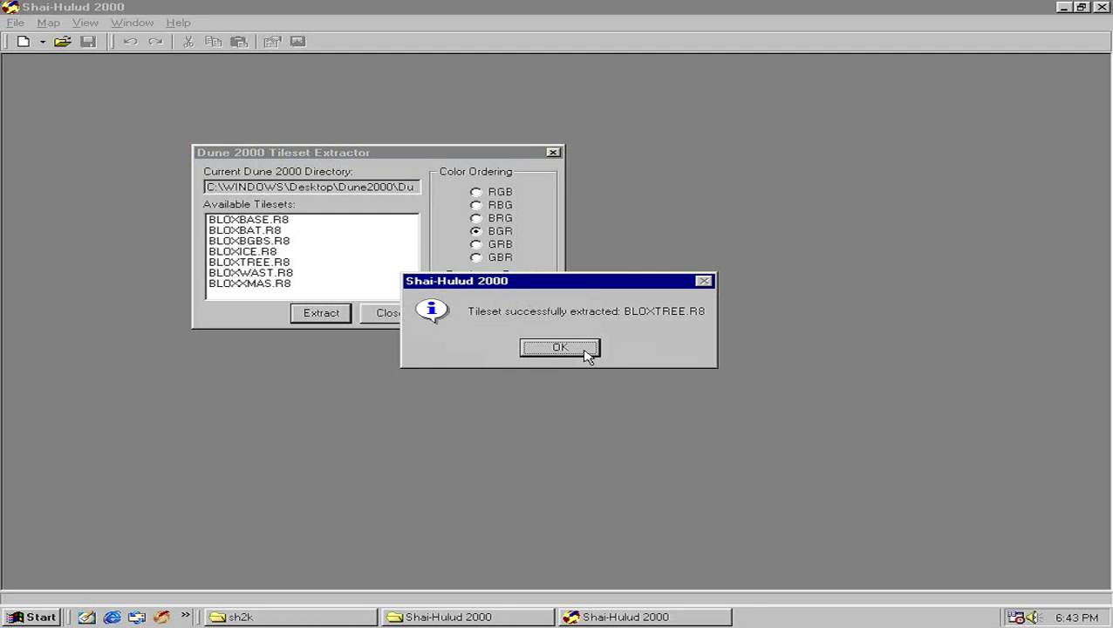
click(586, 353)
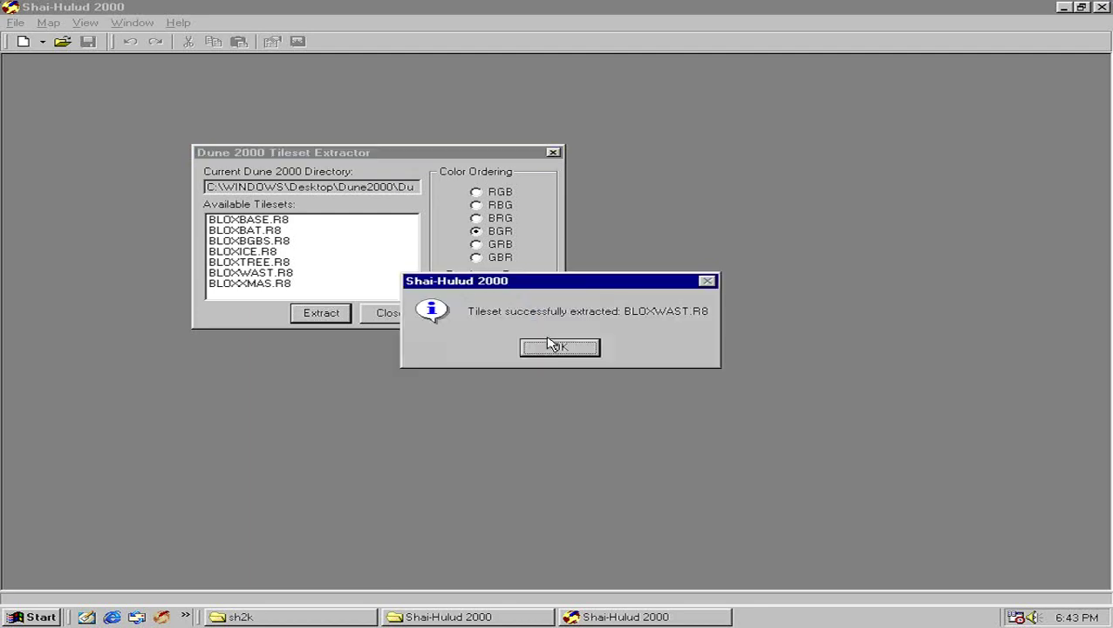
click(561, 348)
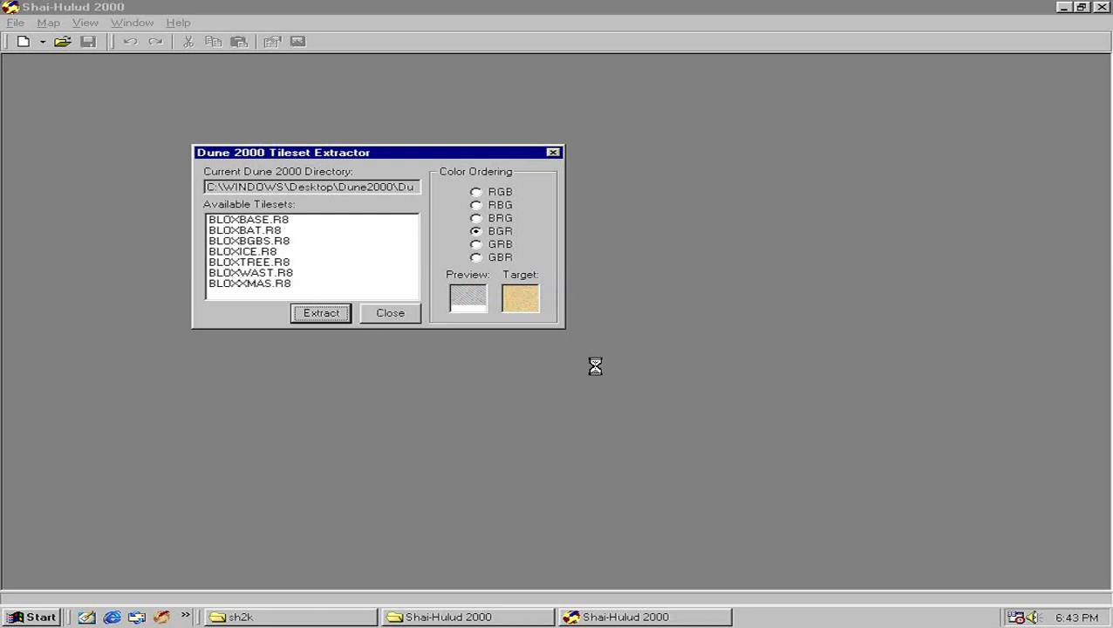
click(561, 347)
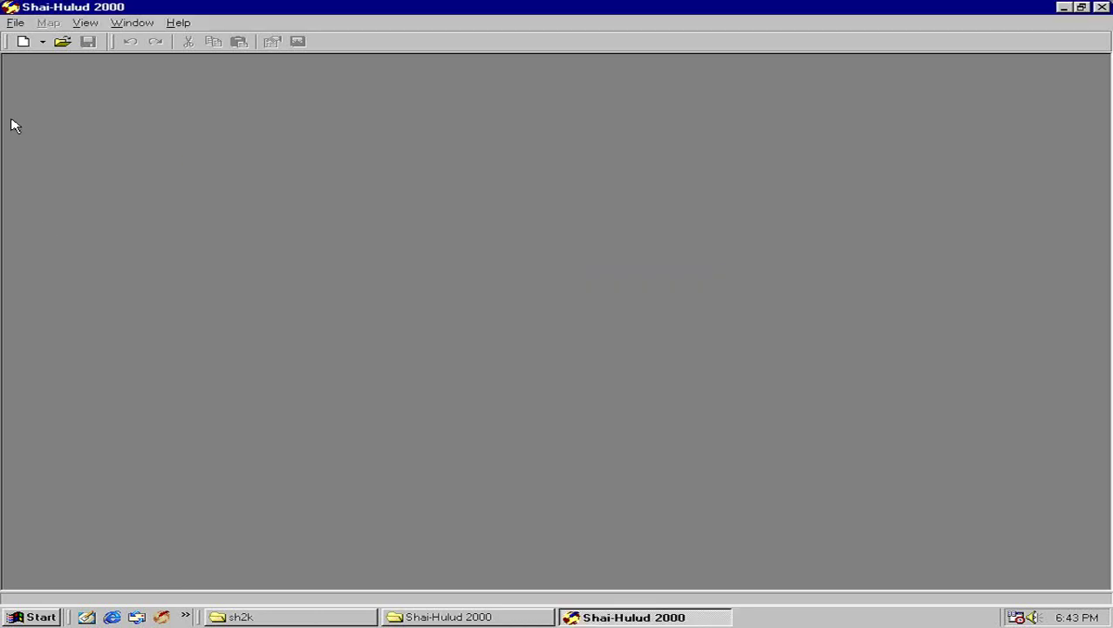
Create a new custom Dune 2000 map 128 tiles wide and 128 tiles high.
click(16, 25)
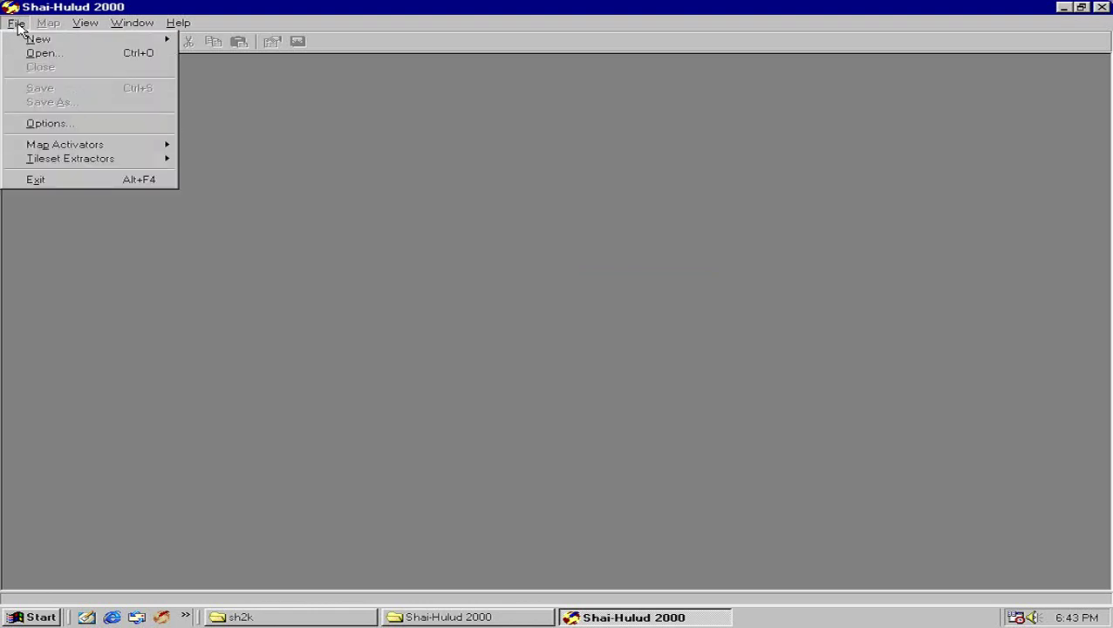
click(15, 24)
click(23, 41)
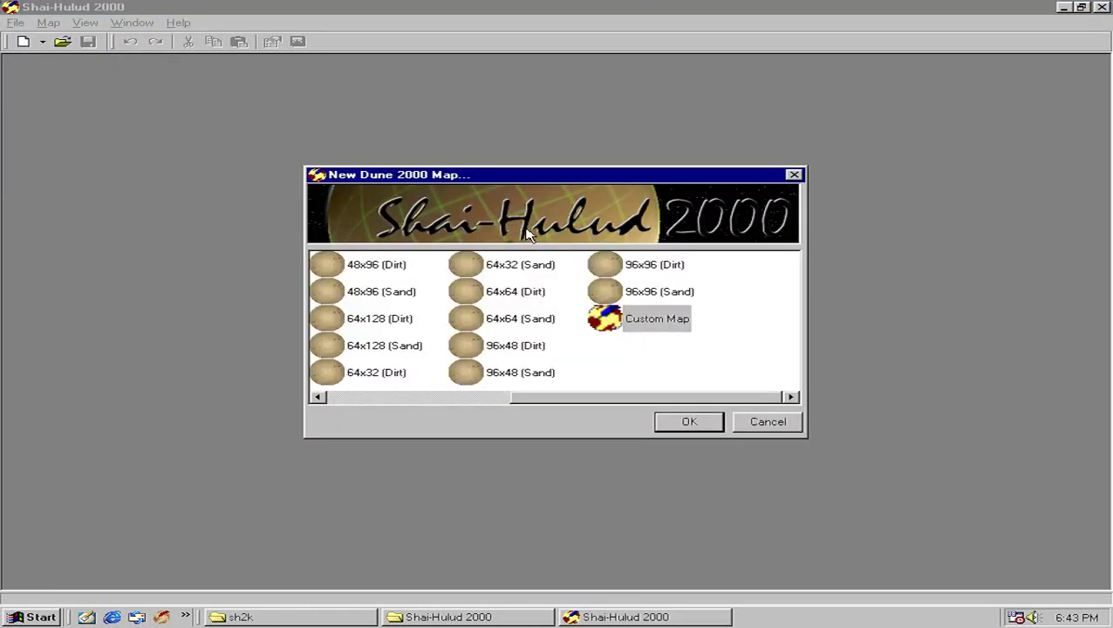
double_click(641, 317)
click(622, 286)
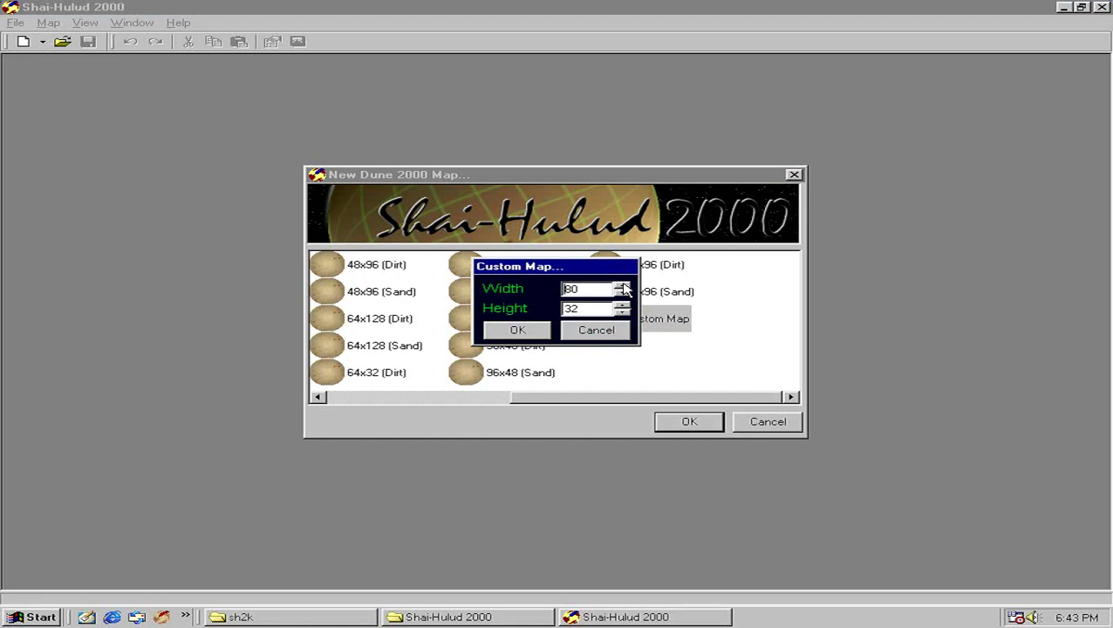
click(622, 286)
click(622, 286)
click(622, 286)
click(622, 305)
click(623, 305)
click(515, 331)
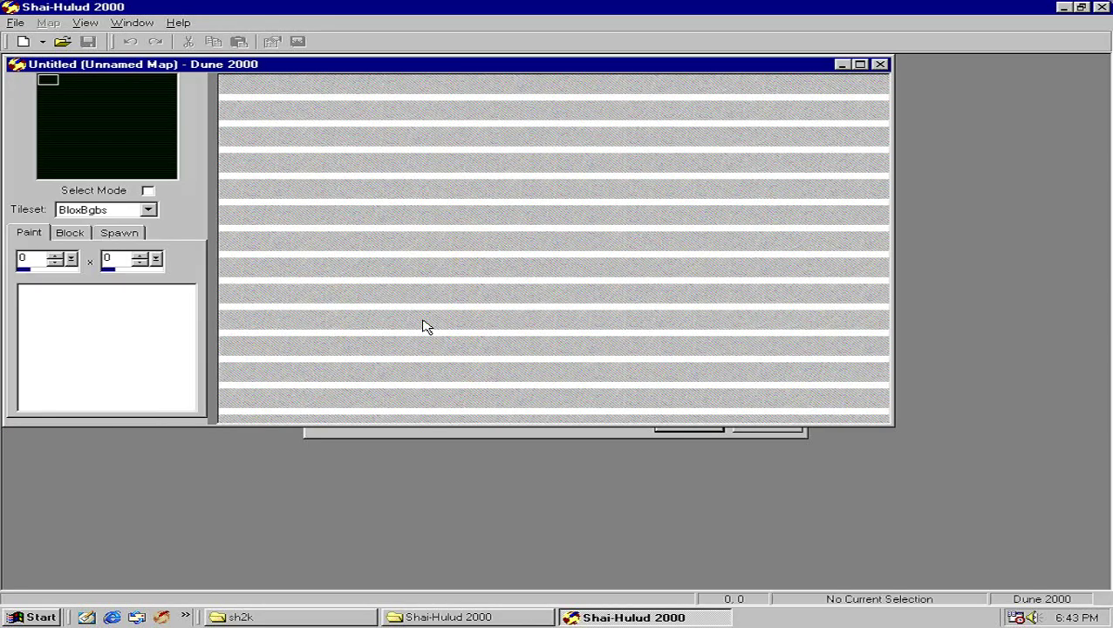
Paint Dirt patches across the map and its lower left, then close it unsaved.
click(98, 325)
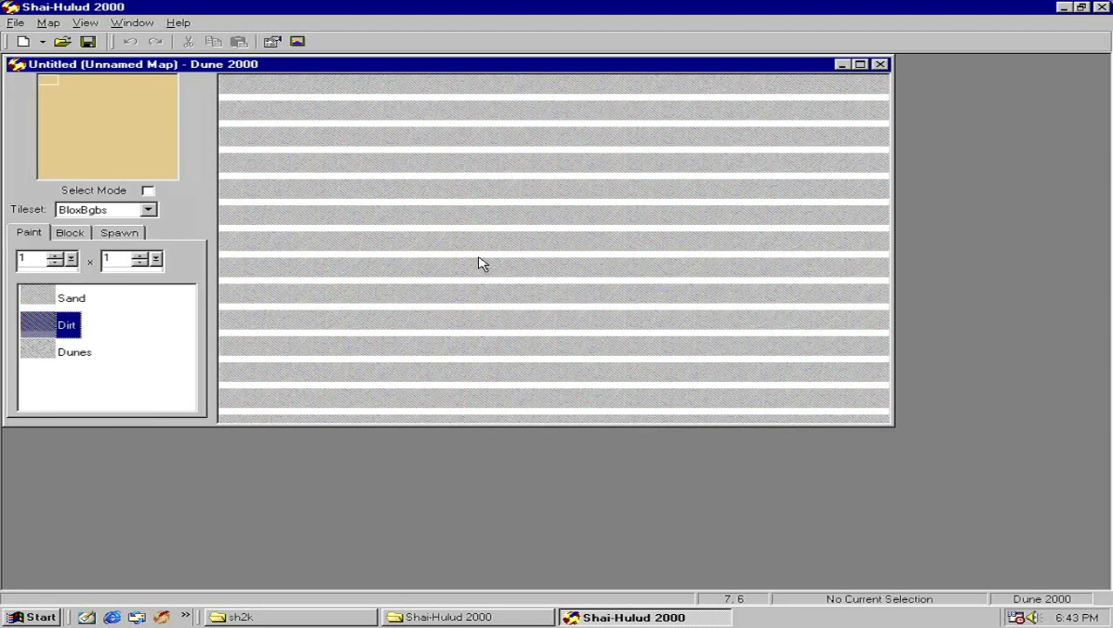
mouse_move(478, 241)
mouse_down()
mouse_move(598, 348)
mouse_move(489, 270)
mouse_move(561, 303)
mouse_move(506, 279)
mouse_move(465, 121)
mouse_move(626, 233)
mouse_move(423, 128)
mouse_move(579, 203)
mouse_move(752, 229)
mouse_move(641, 203)
mouse_move(782, 290)
mouse_move(693, 211)
mouse_move(701, 109)
mouse_move(678, 203)
mouse_move(653, 188)
mouse_up()
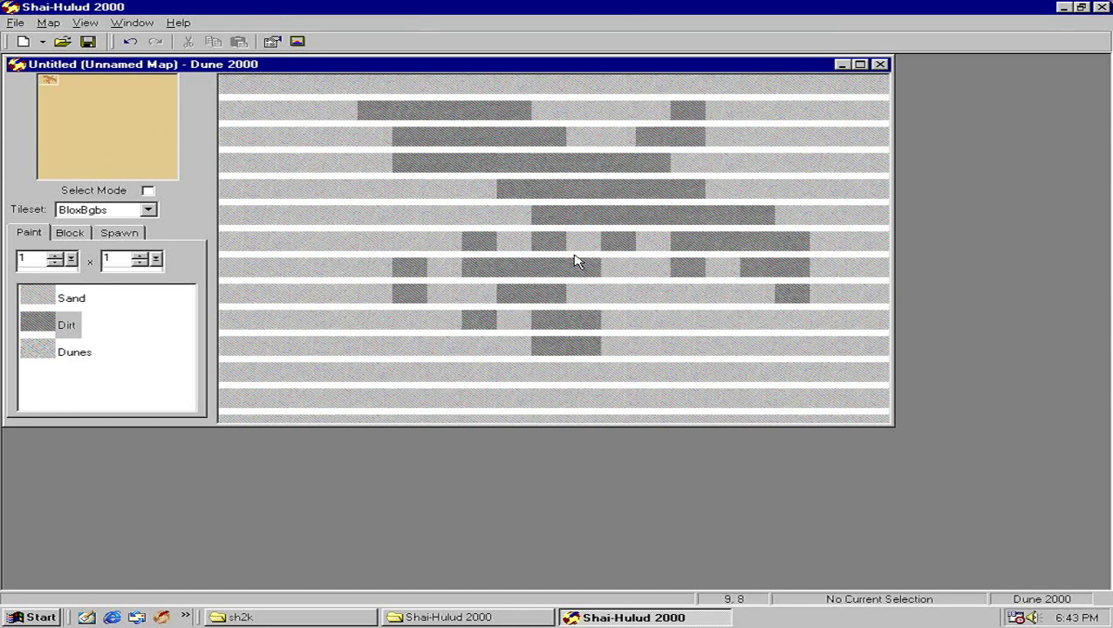
click(443, 346)
click(418, 377)
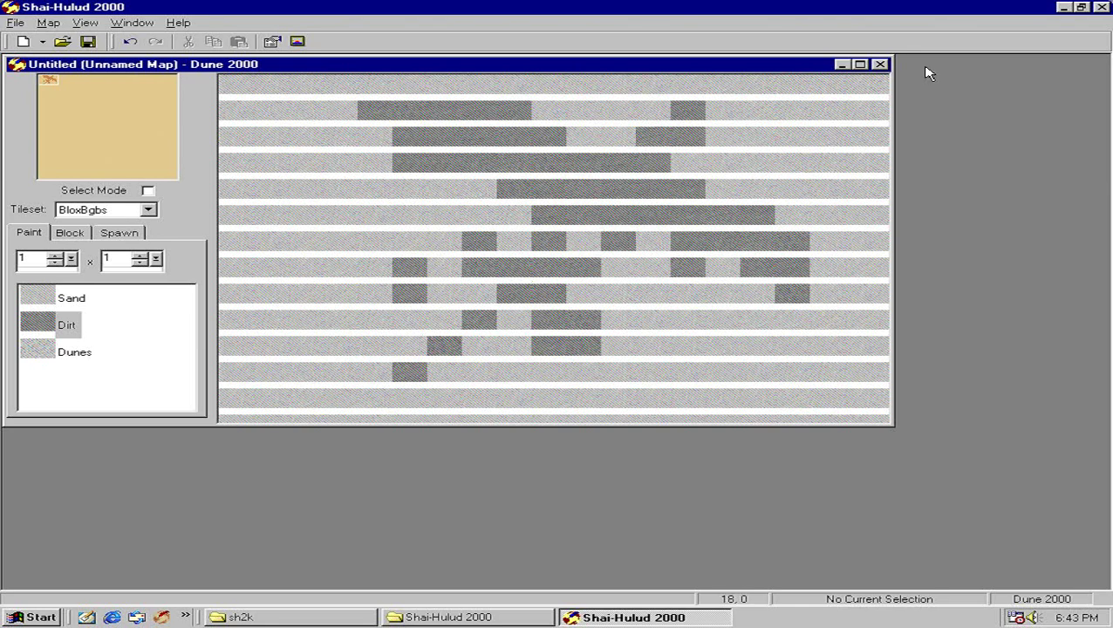
click(880, 65)
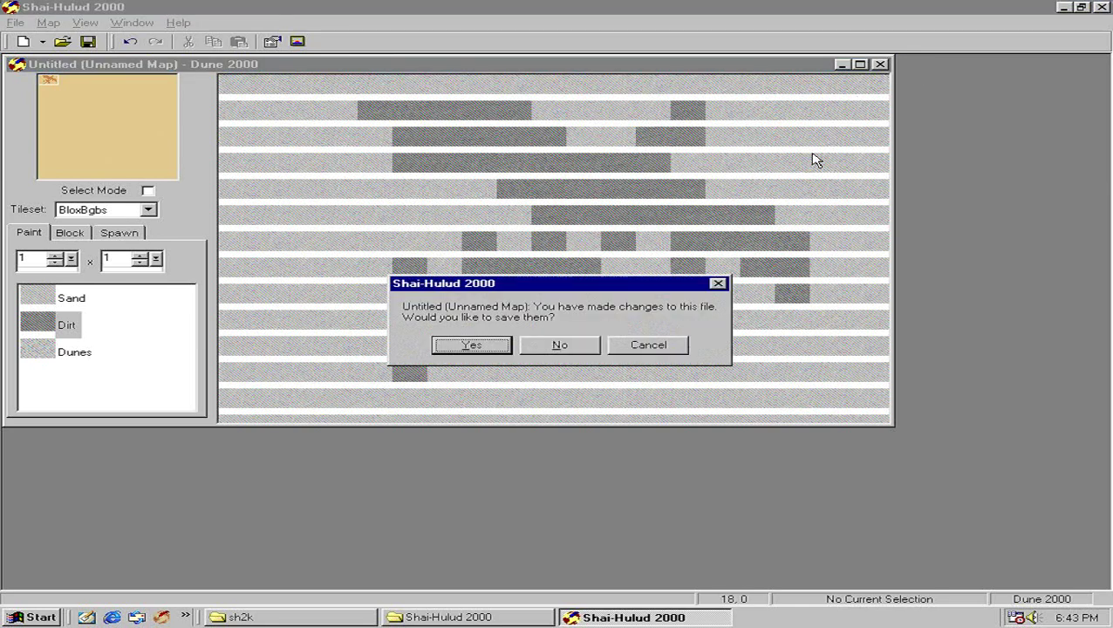
click(563, 343)
Close the editor and open the d2ktile folder inside the sh2k window.
click(1101, 7)
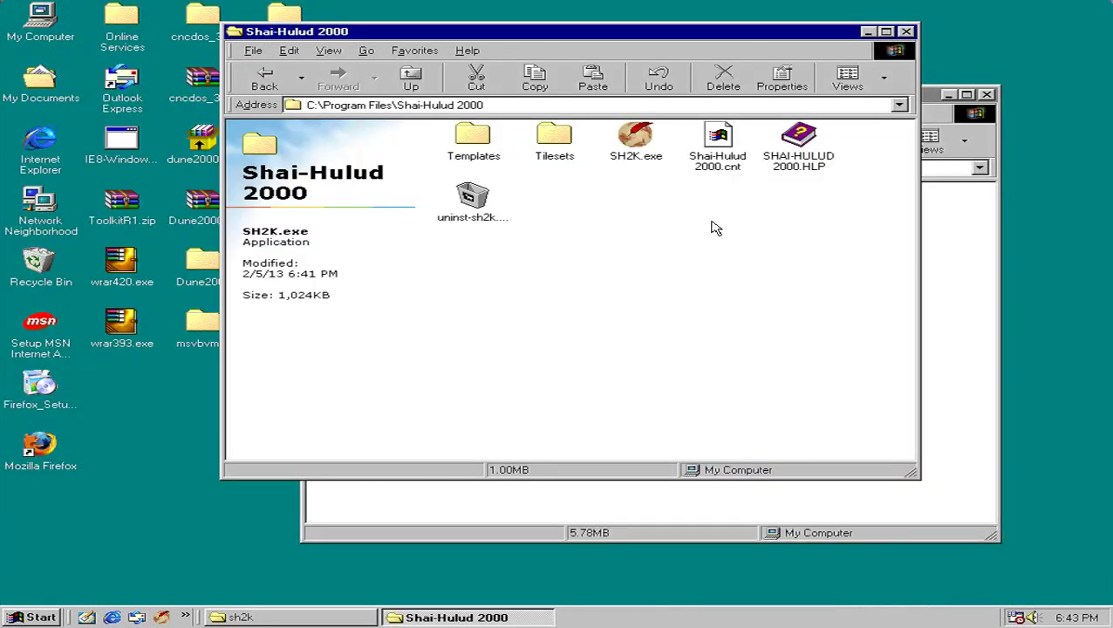
click(733, 240)
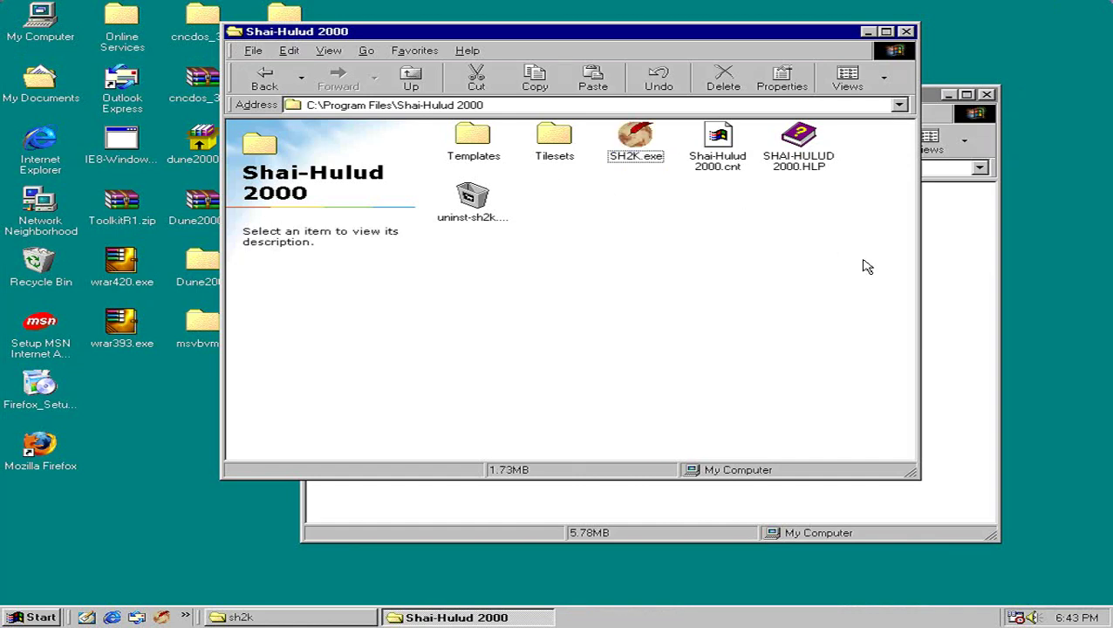
click(949, 273)
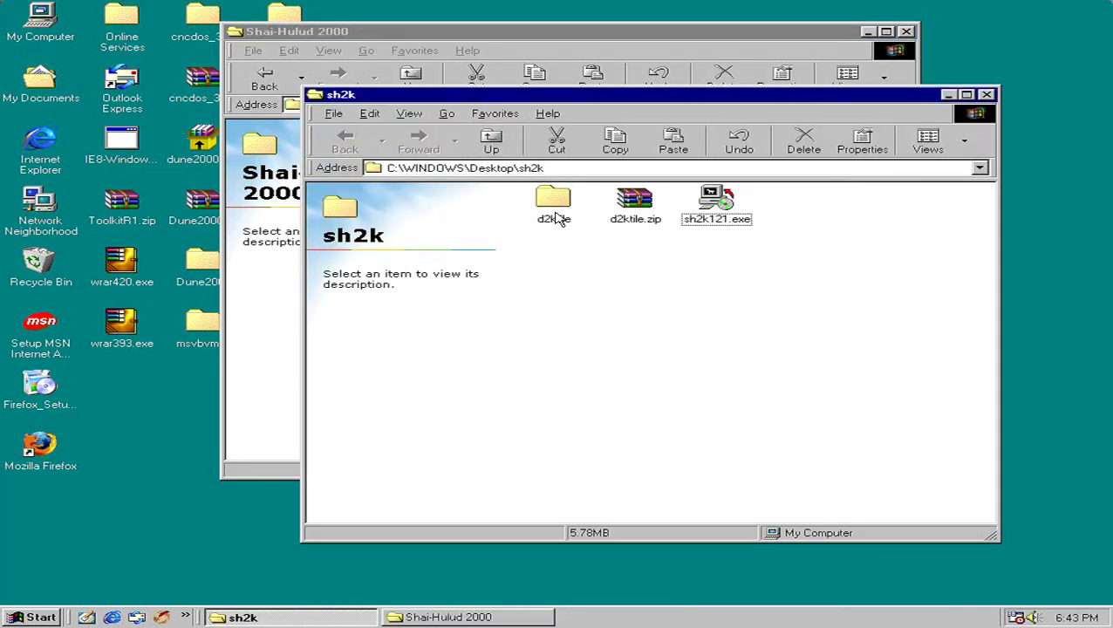
click(621, 212)
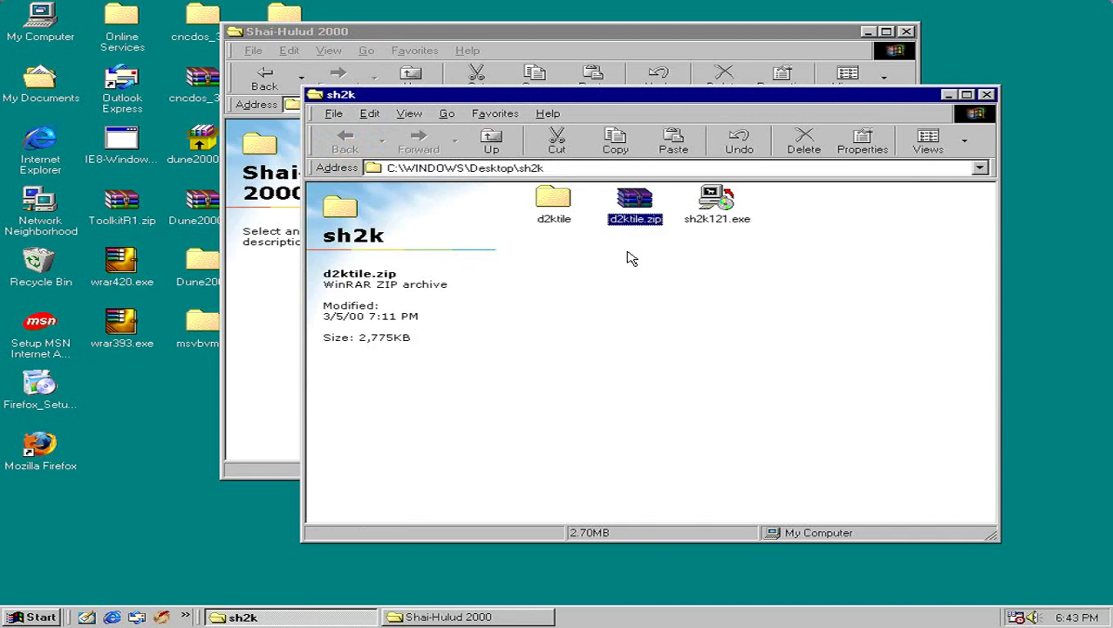
click(639, 242)
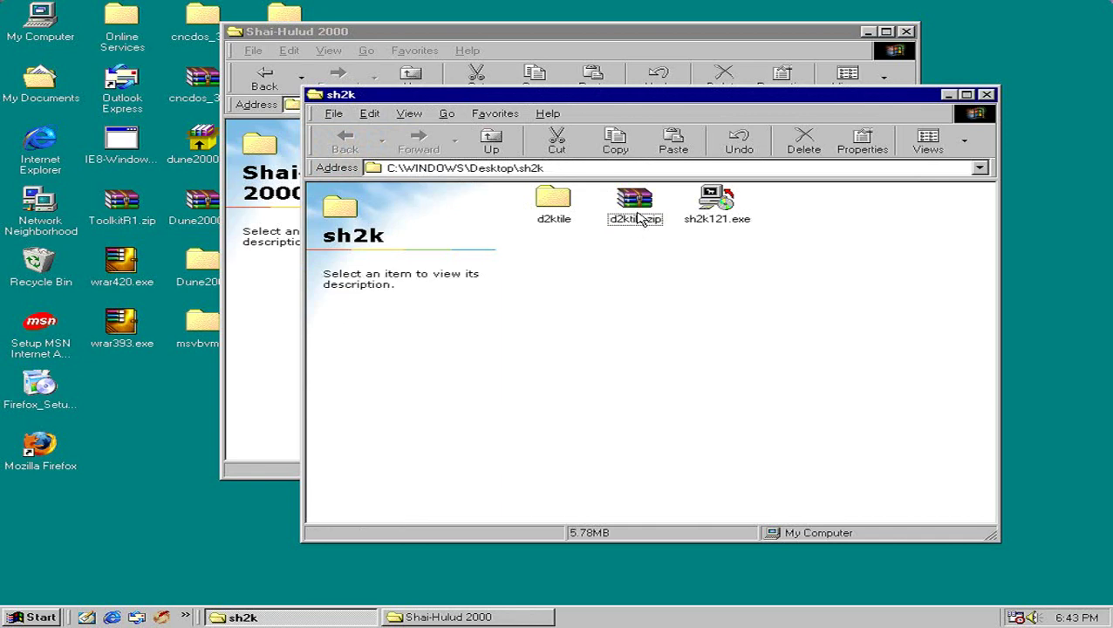
double_click(549, 206)
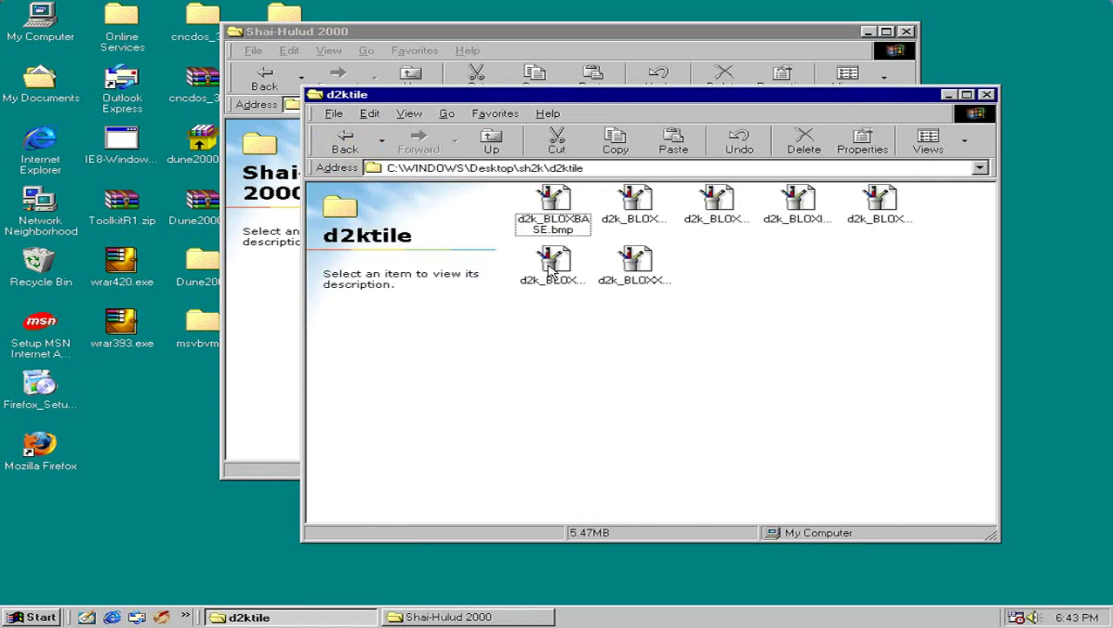
click(551, 262)
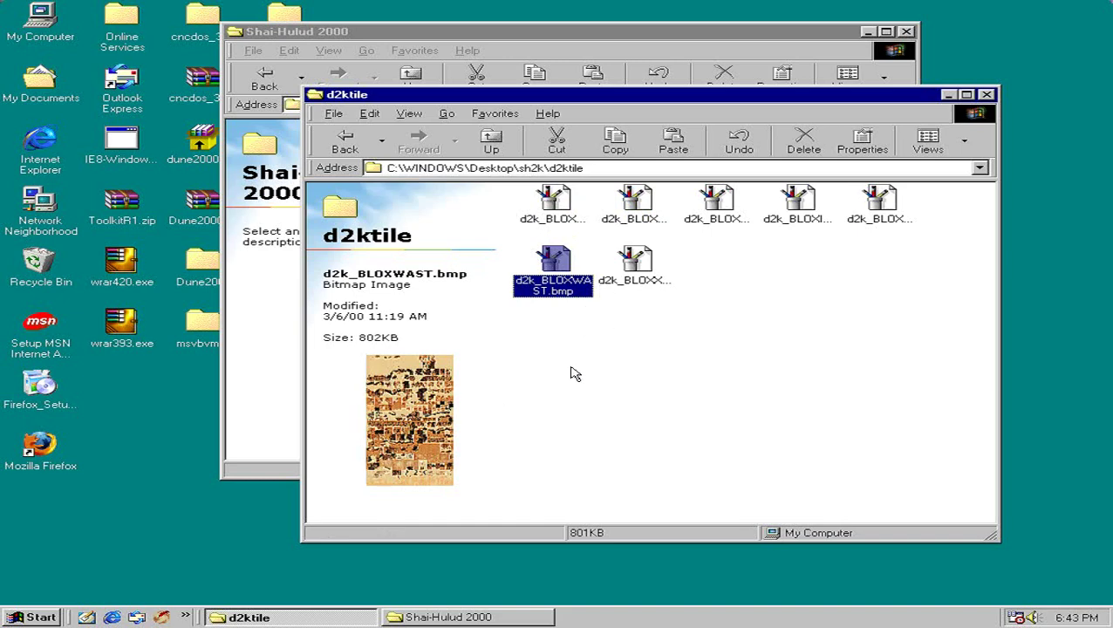
Copy the seven d2ktile bitmaps and return to the Shai-Hulud 2000 folder window.
drag(575, 373, 837, 220)
right_click(653, 211)
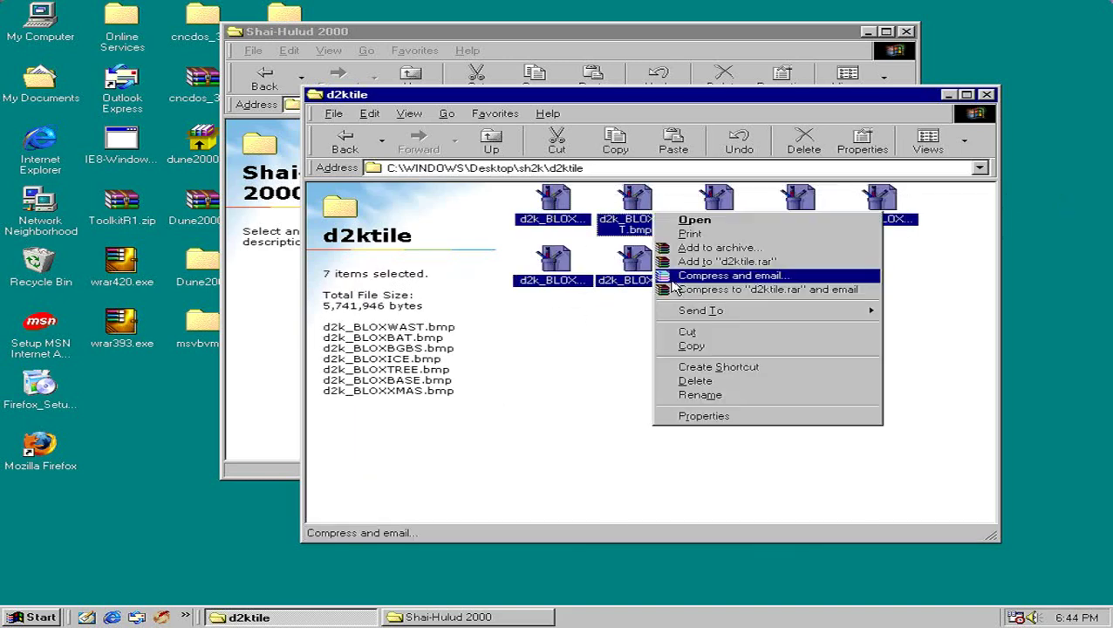
click(692, 345)
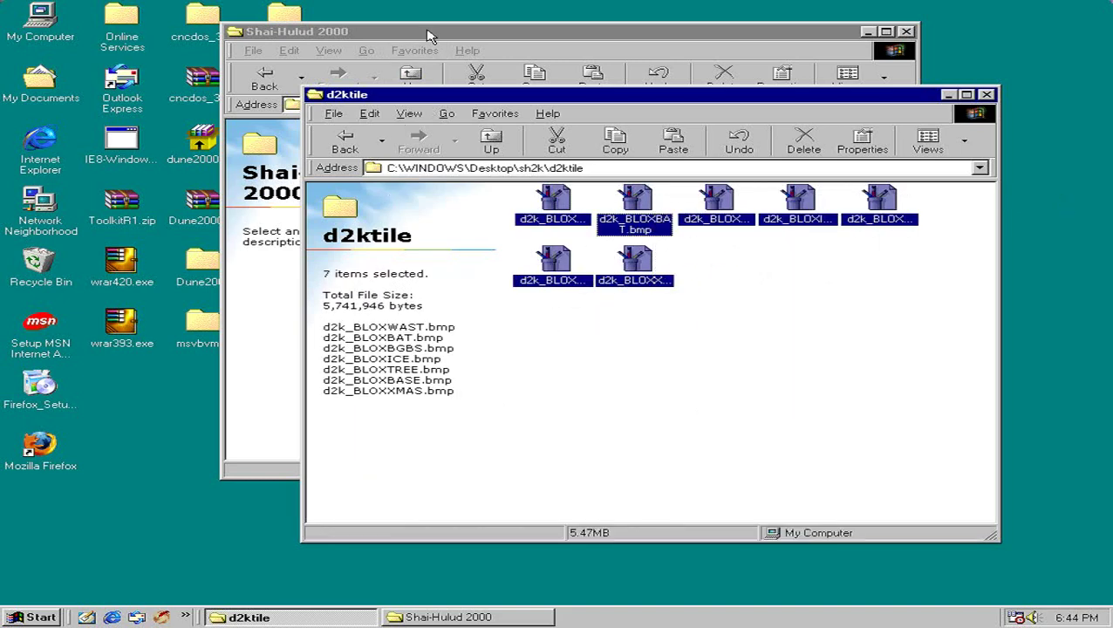
click(429, 36)
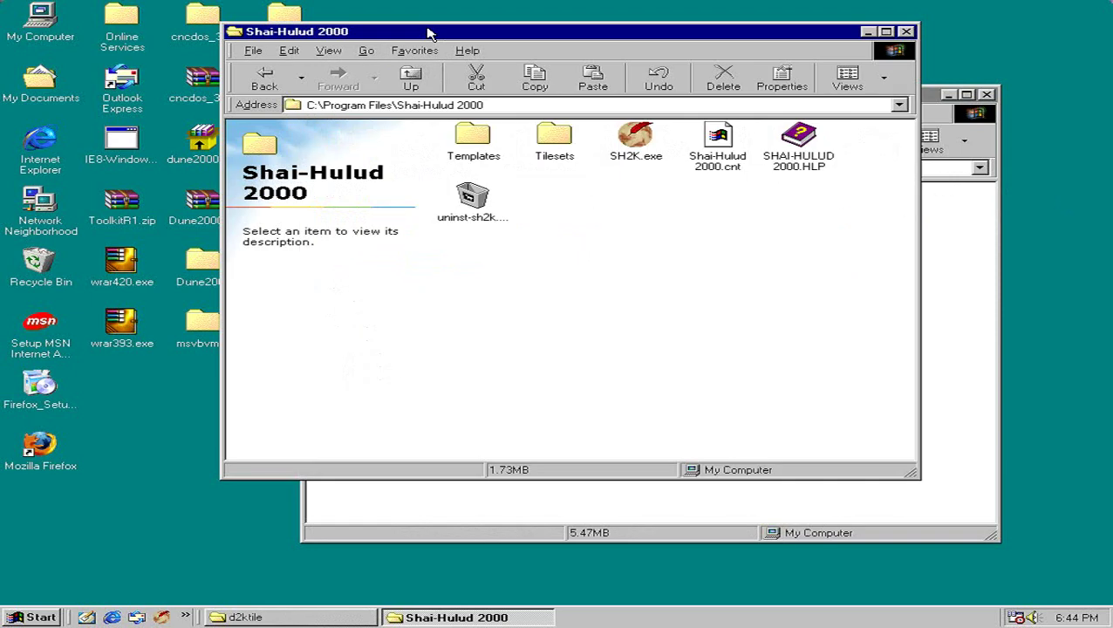
Paste the seven tile bitmaps into Tilesets, replace all existing copies, then relaunch the editor.
double_click(554, 140)
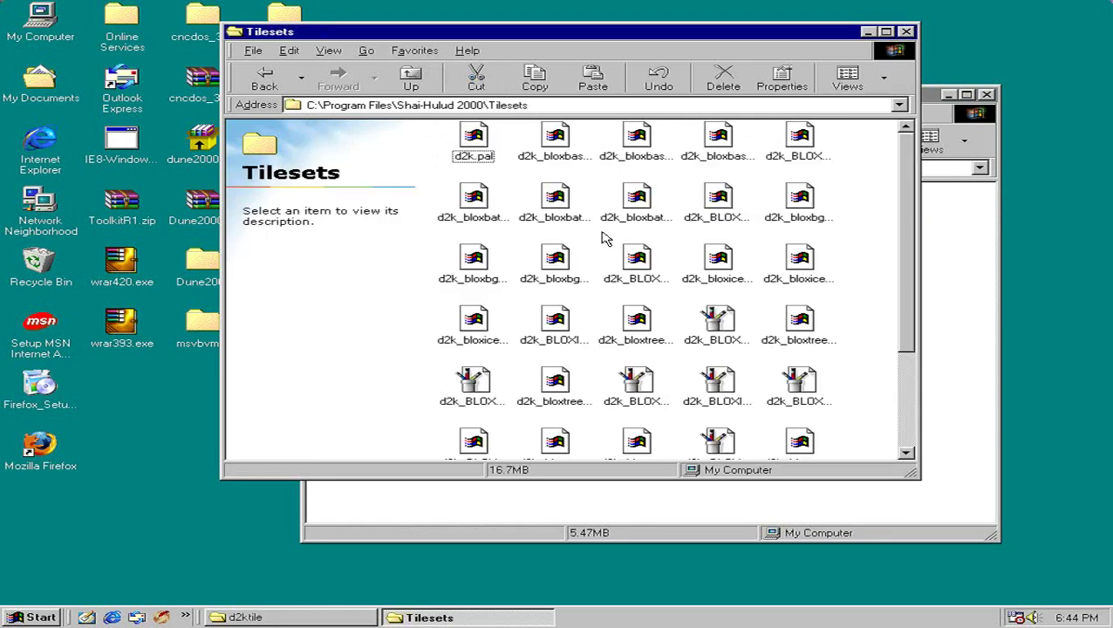
right_click(824, 223)
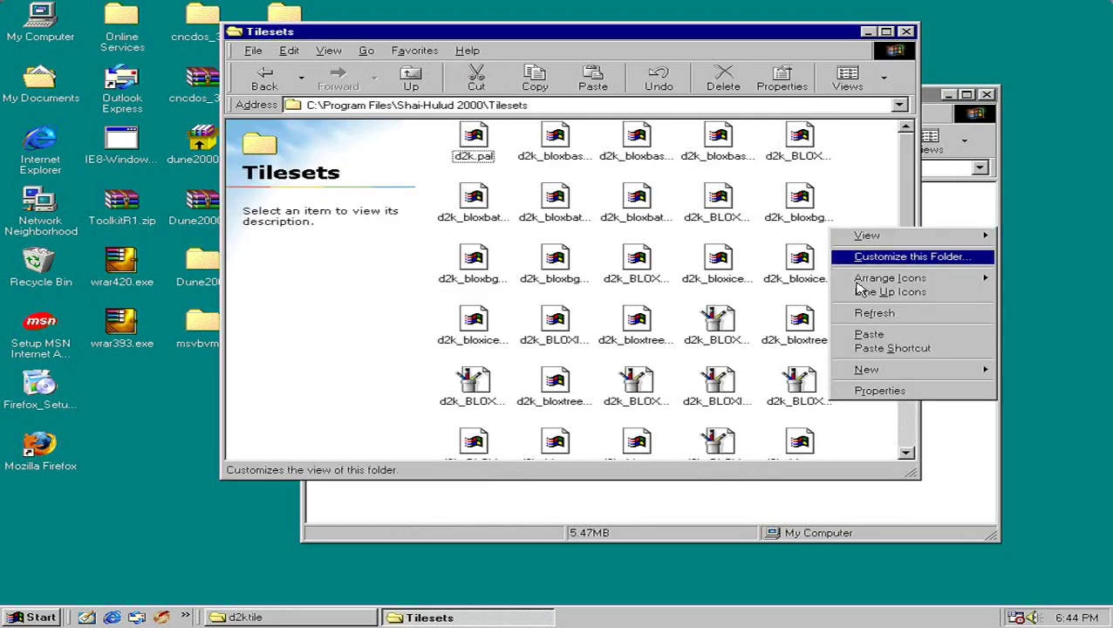
click(883, 335)
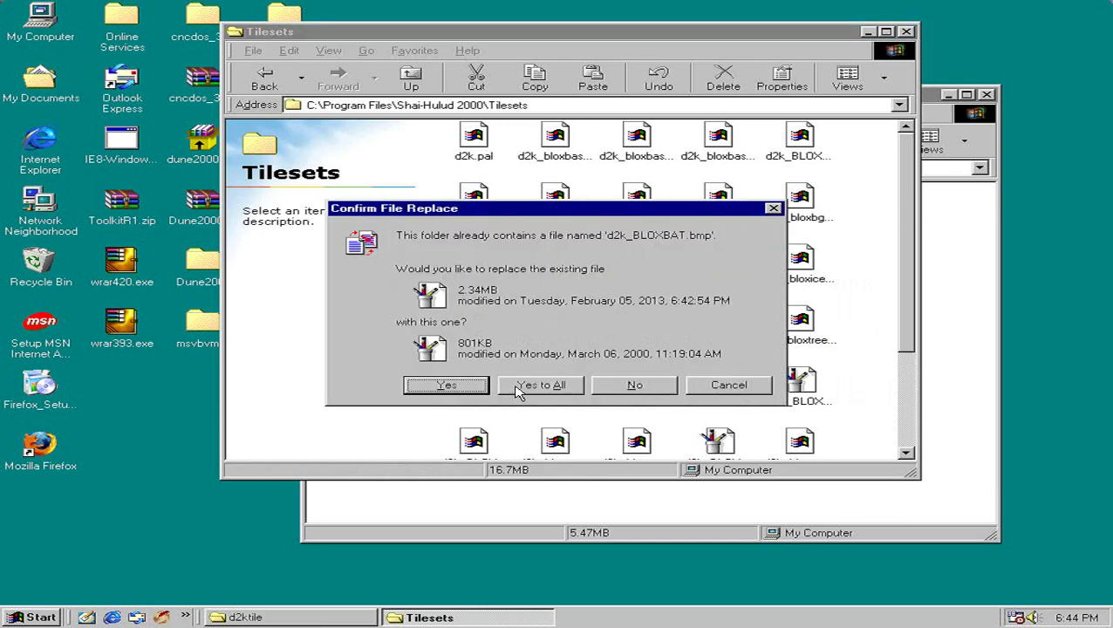
click(540, 384)
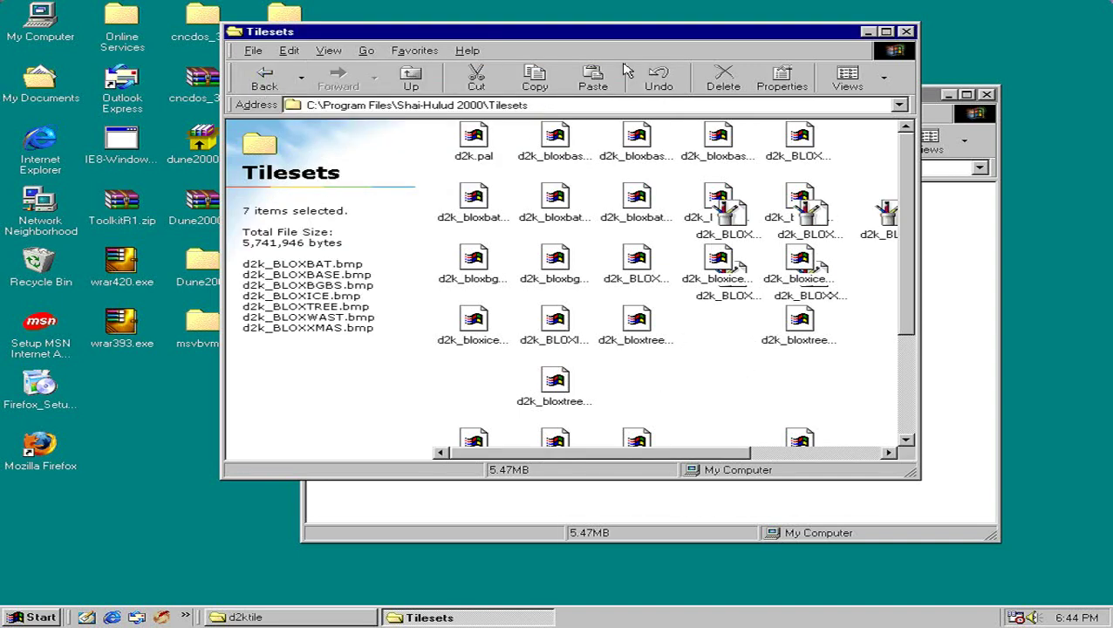
click(263, 74)
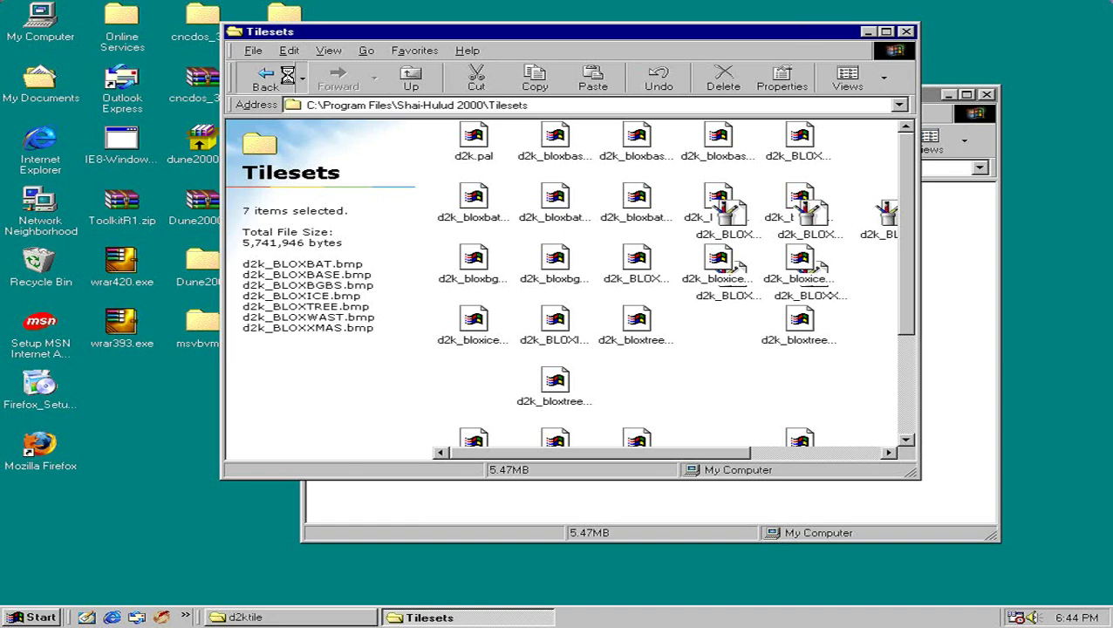
double_click(630, 144)
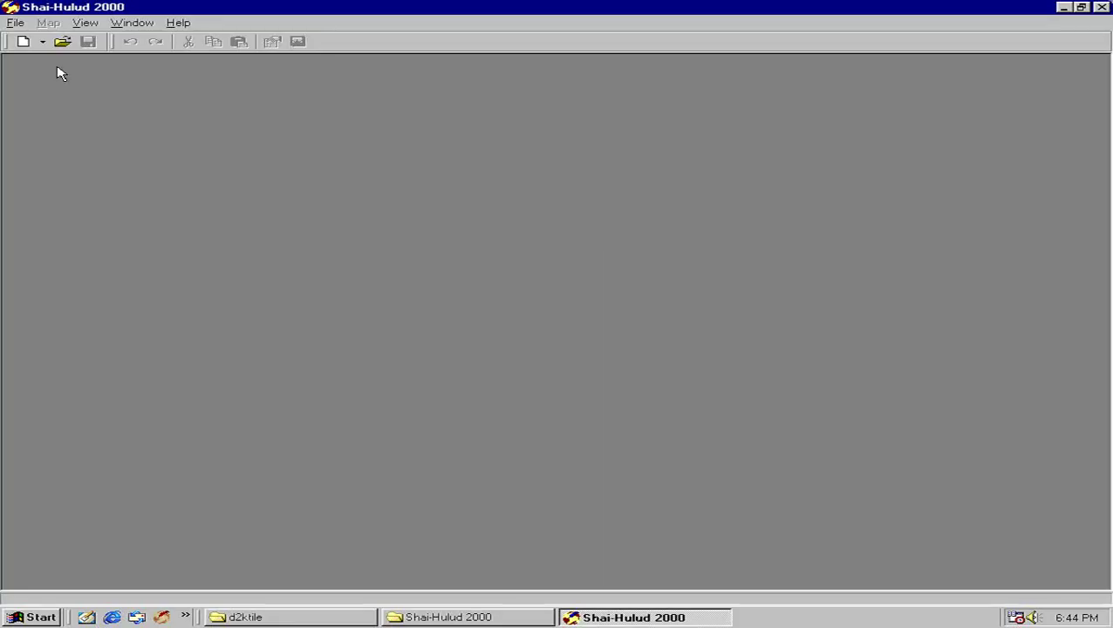
Create a new 128 by 128 custom map and maximize its window.
click(24, 43)
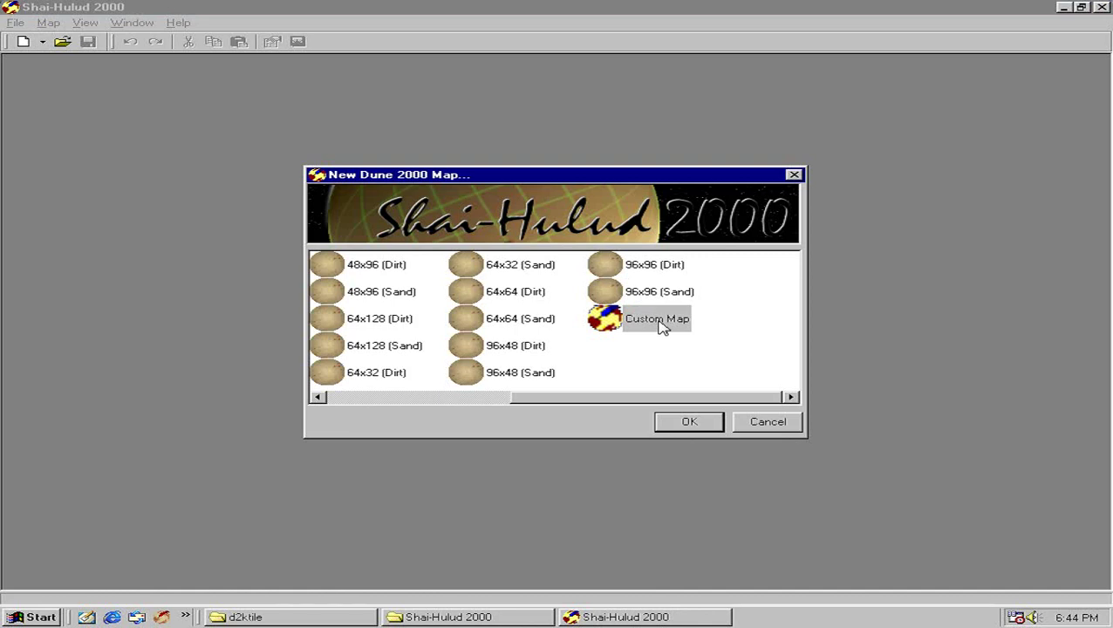
double_click(661, 321)
click(622, 286)
click(622, 286)
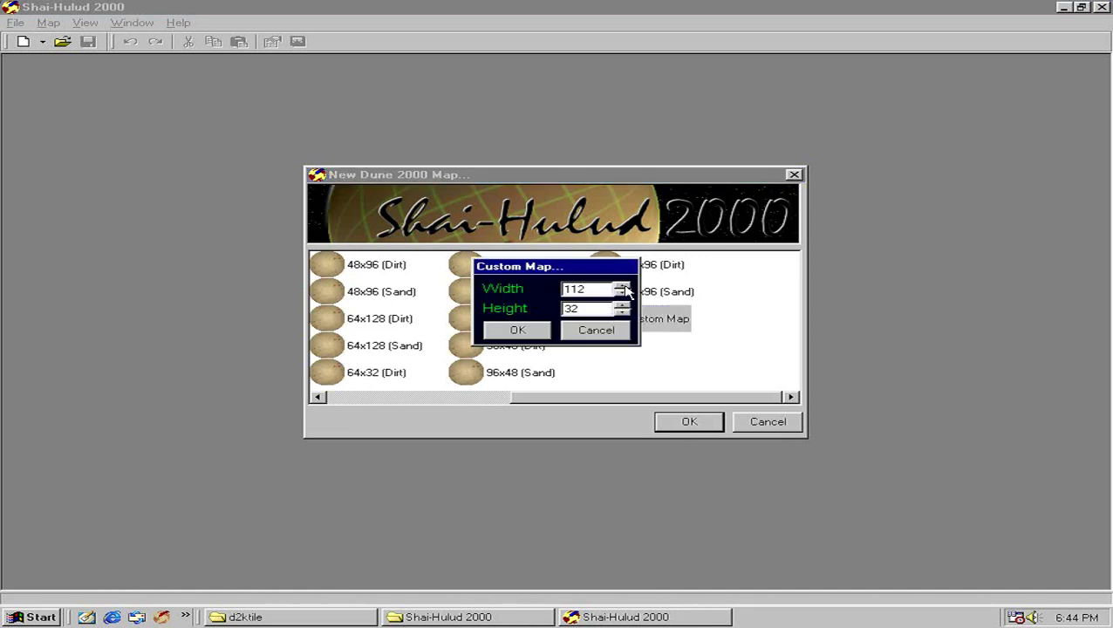
click(621, 306)
click(622, 306)
click(622, 307)
click(526, 334)
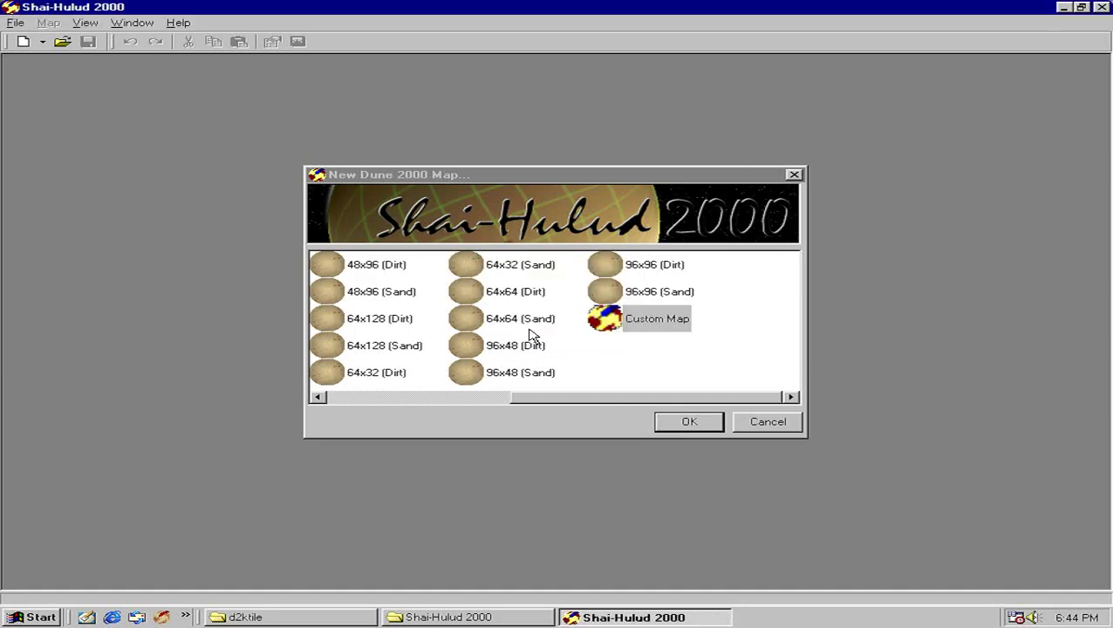
click(860, 66)
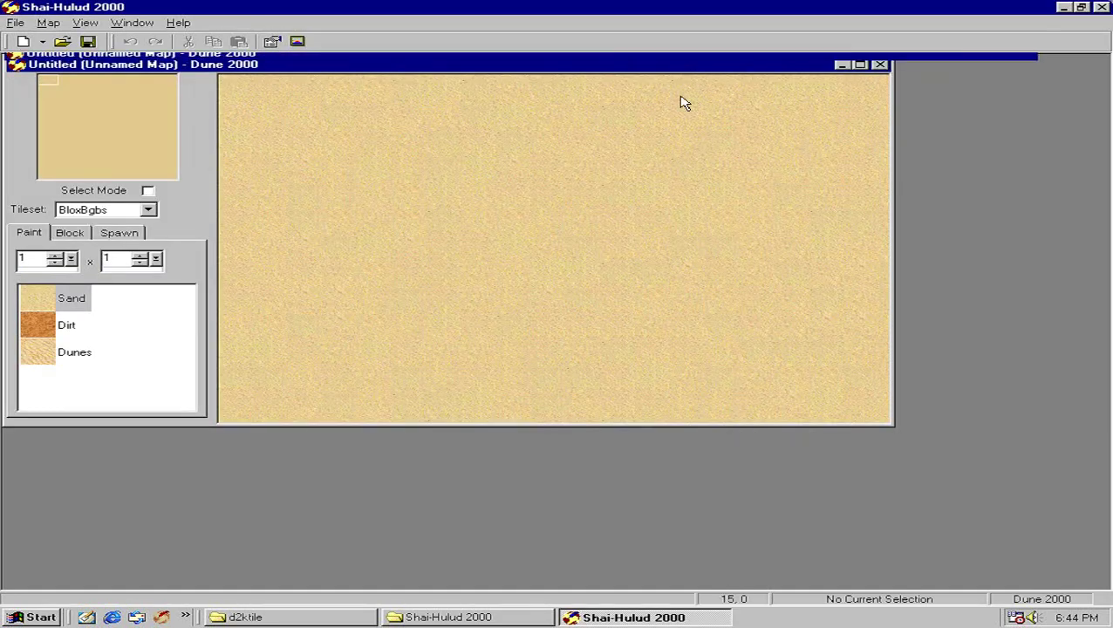
Paint small dirt patches, then a large dirt area with a 5x5 brush.
click(61, 306)
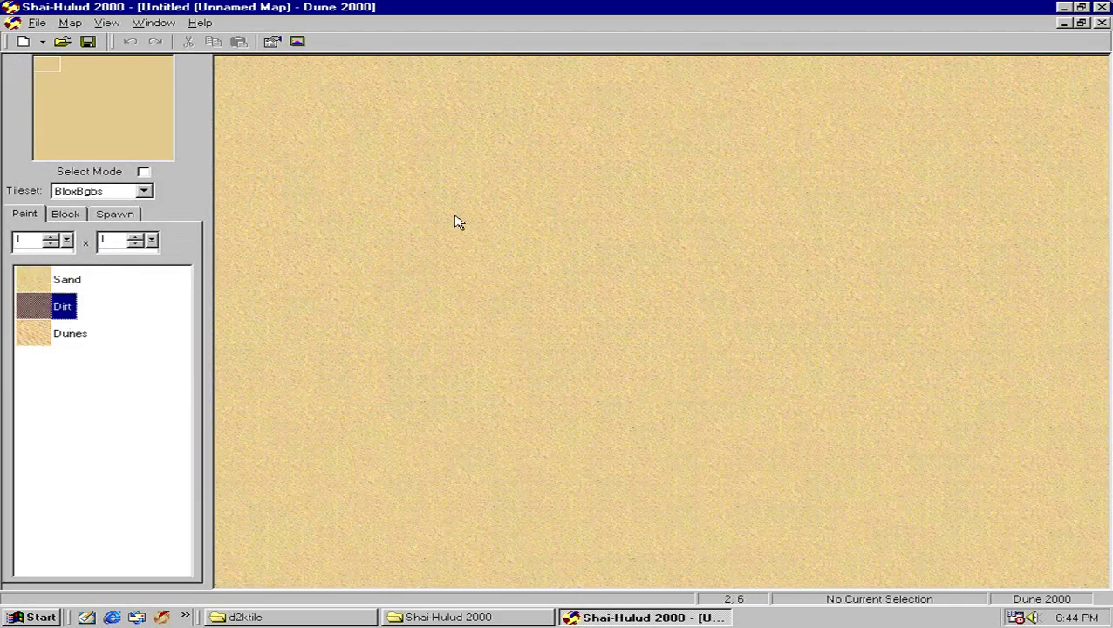
mouse_move(509, 200)
mouse_down()
mouse_move(666, 367)
mouse_move(621, 269)
mouse_move(579, 225)
mouse_up()
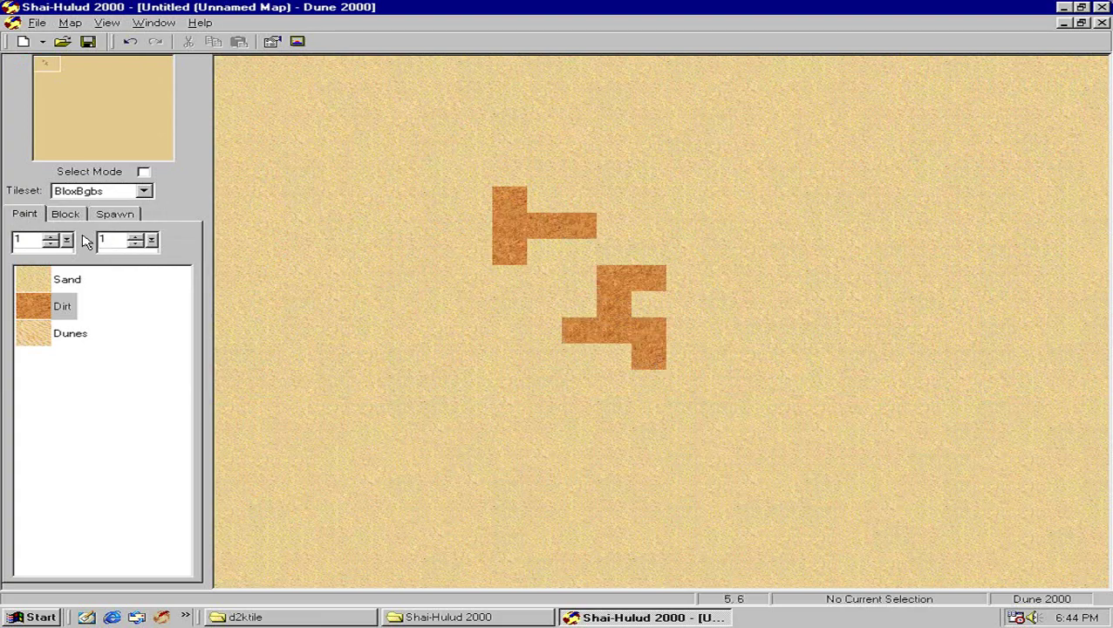
drag(68, 242, 185, 253)
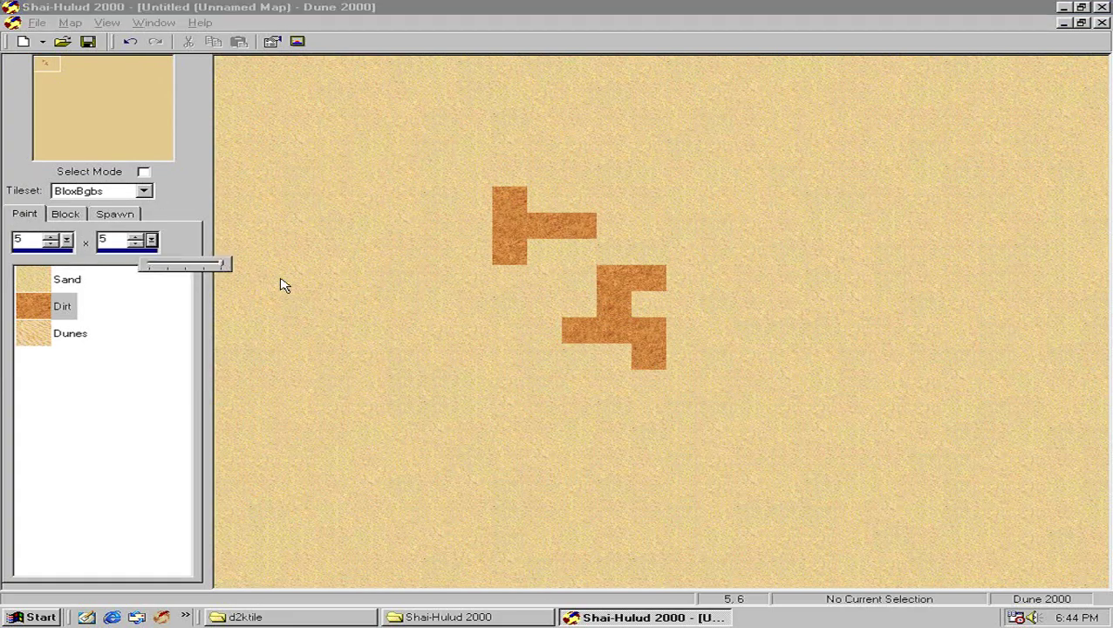
mouse_move(463, 186)
mouse_down()
mouse_move(601, 258)
mouse_move(491, 187)
mouse_move(427, 462)
mouse_move(835, 501)
mouse_move(603, 480)
mouse_move(663, 532)
mouse_up()
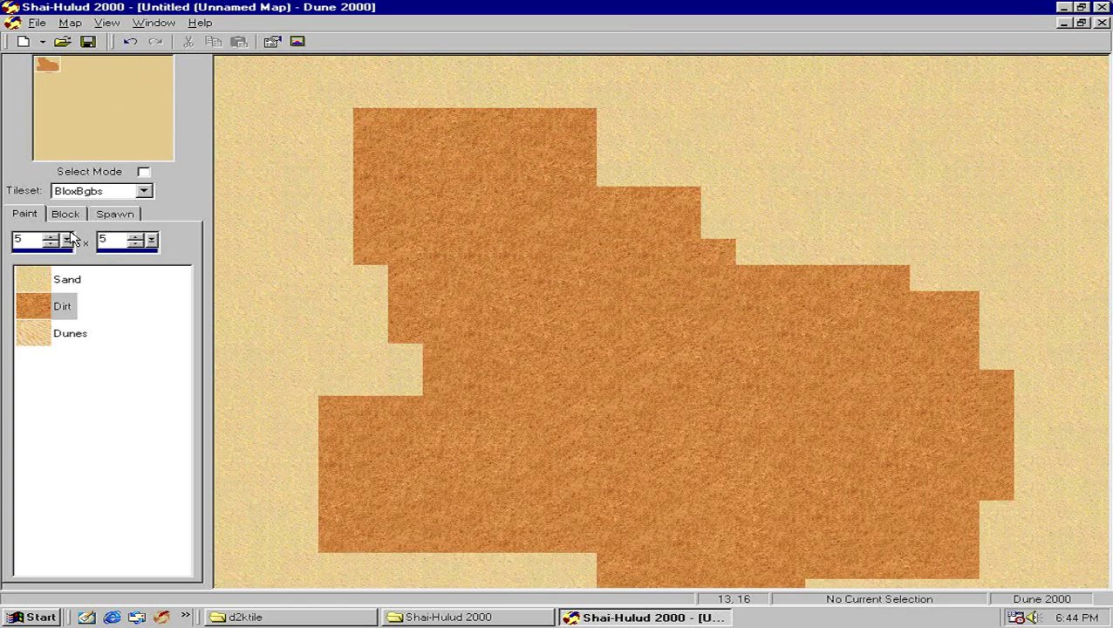
click(70, 218)
click(125, 233)
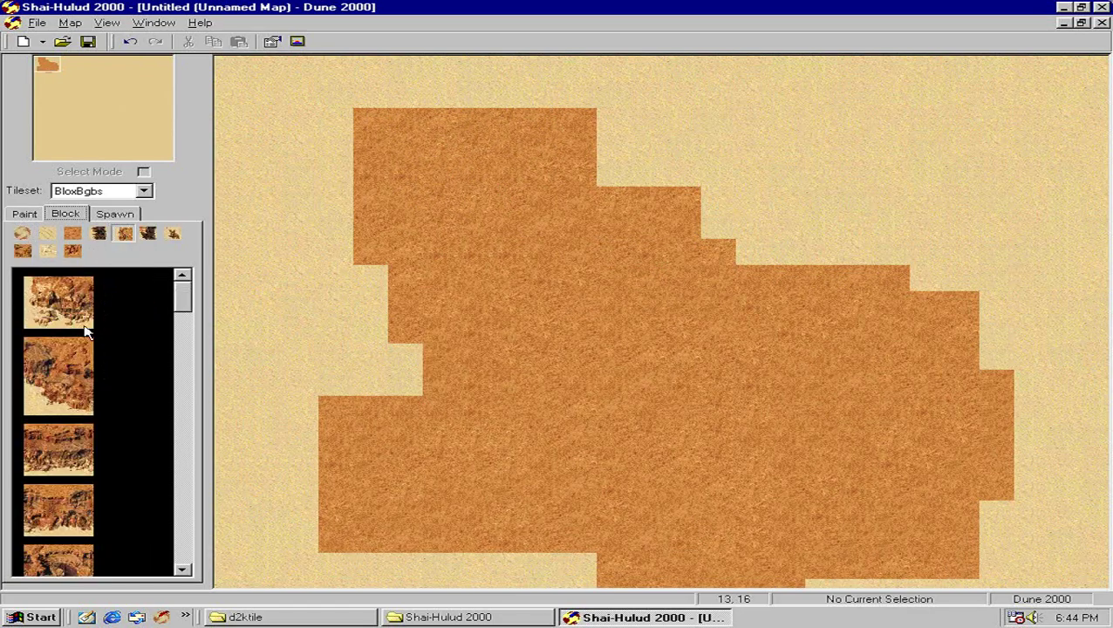
Stamp two cliff blocks at the dirt area's top-left corner.
click(70, 367)
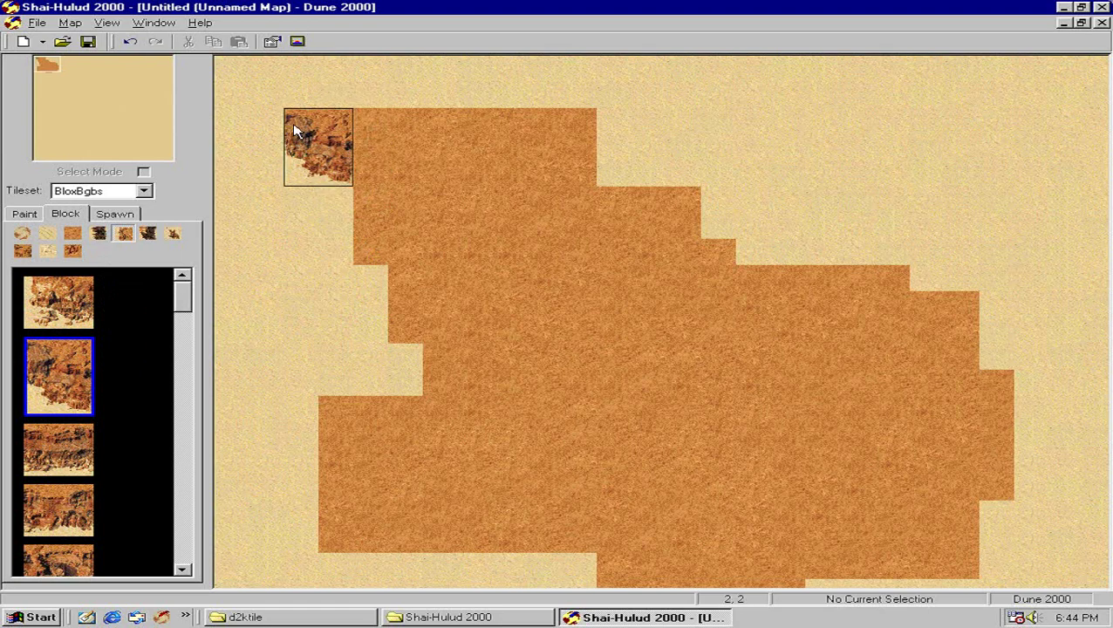
click(298, 131)
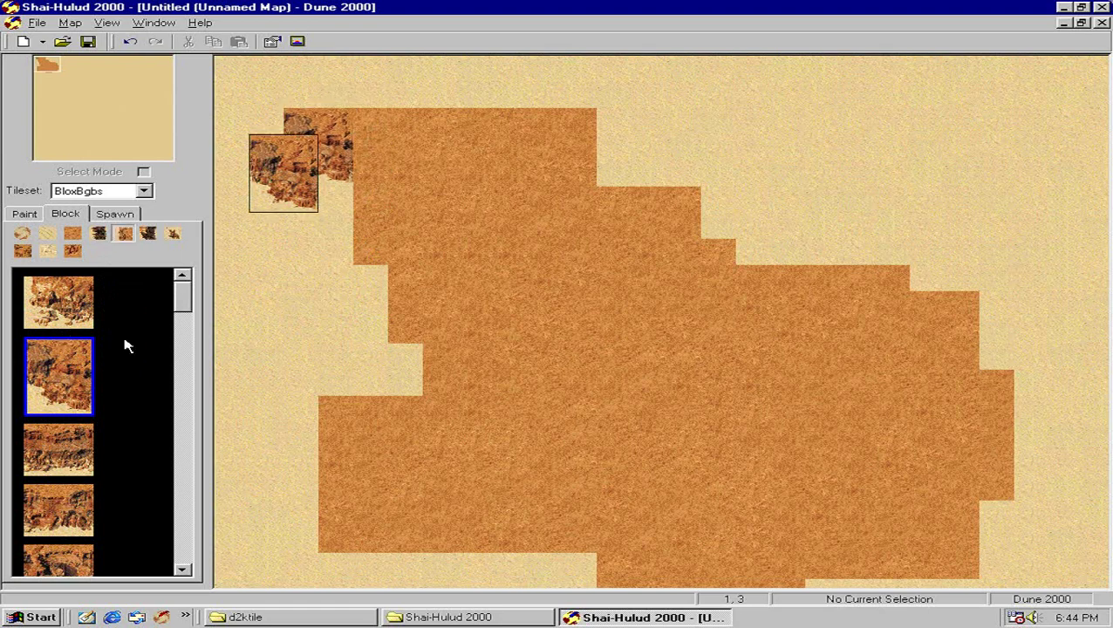
click(372, 162)
mouse_move(185, 309)
mouse_down()
mouse_move(194, 493)
mouse_move(231, 434)
mouse_up()
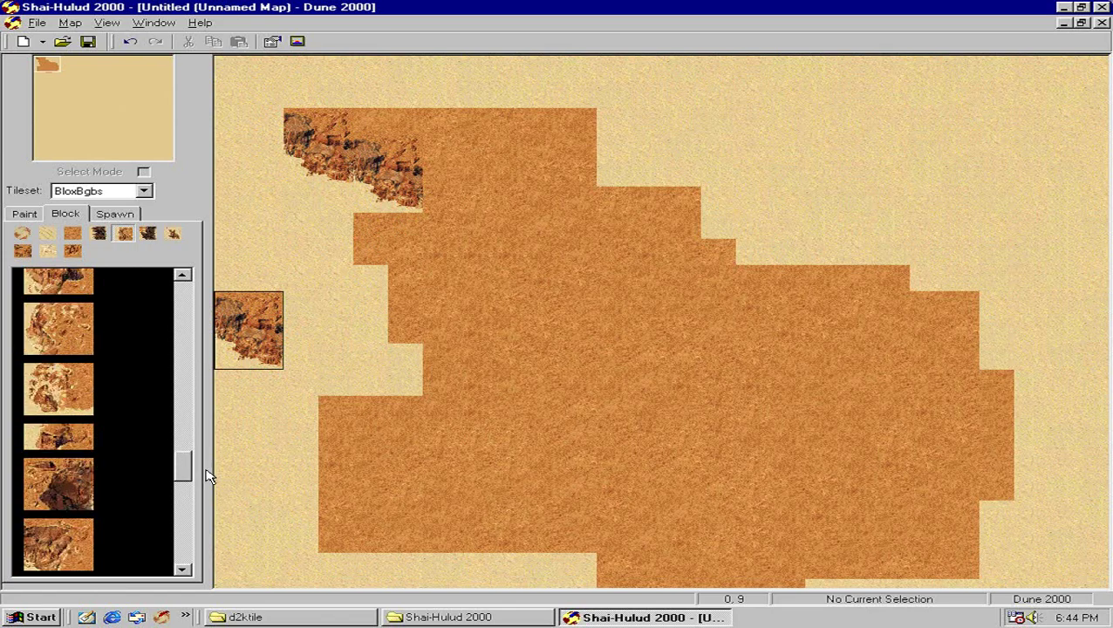
scroll(228, 444, up, 1)
scroll(229, 445, down, 2)
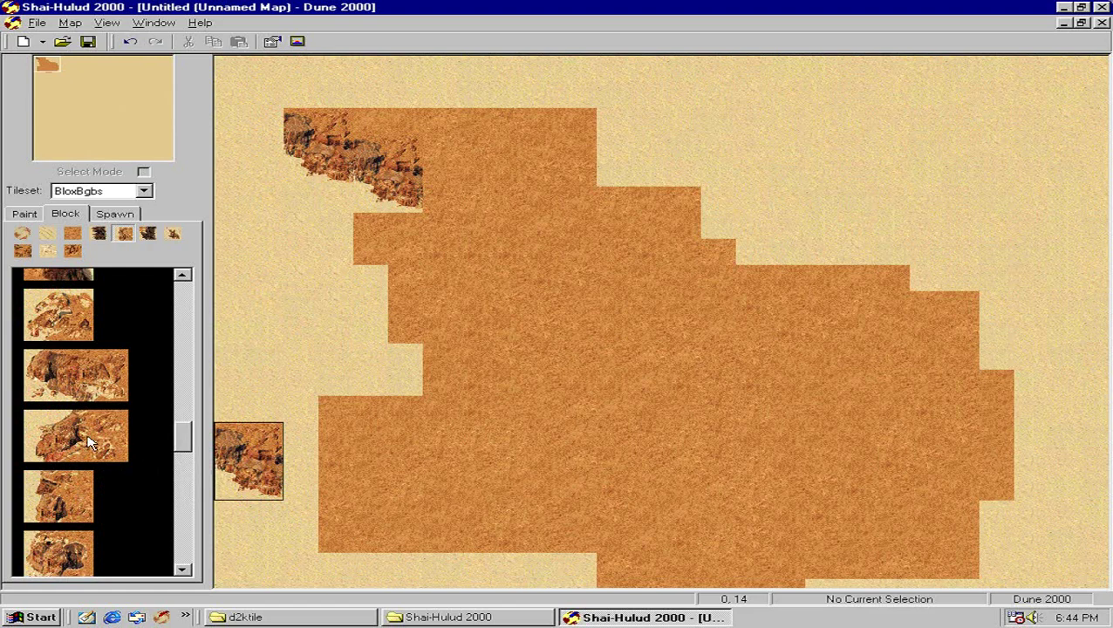
Stamp nine large rock outcrops scattered across the dirt area.
click(76, 436)
click(300, 69)
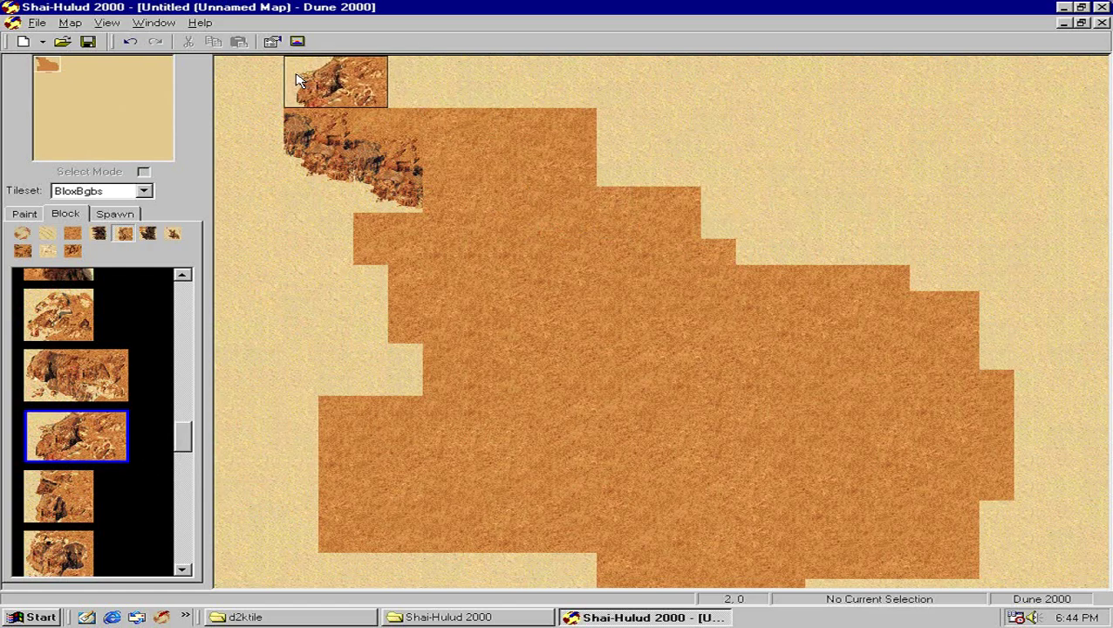
click(476, 174)
click(441, 278)
click(580, 331)
click(484, 150)
click(545, 95)
click(580, 252)
click(650, 278)
click(545, 147)
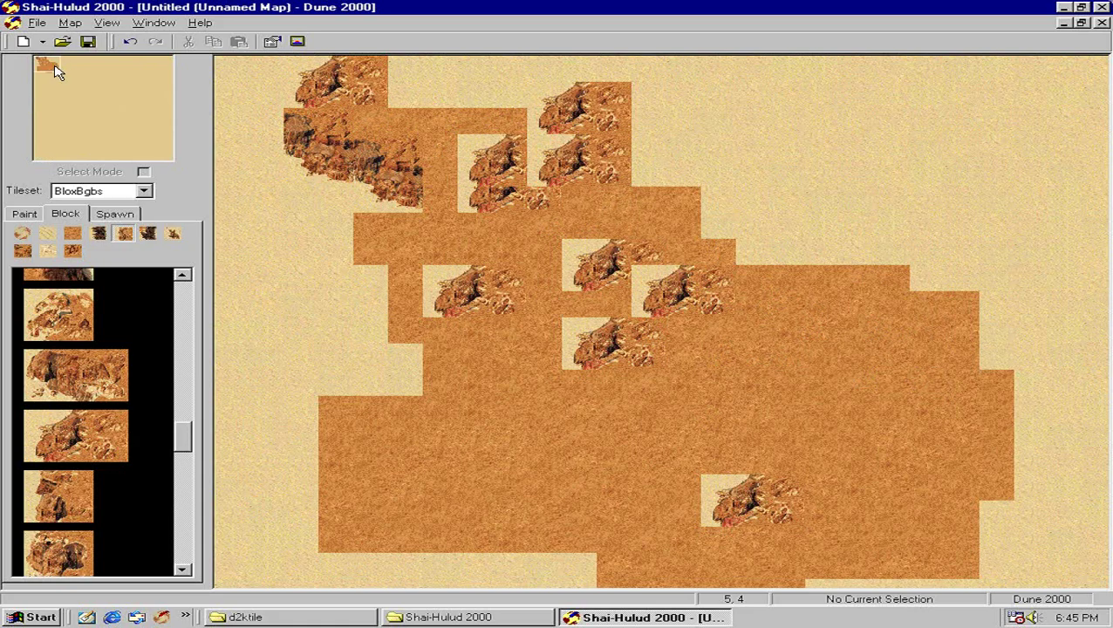
Place a smaller rock block in the upper dirt.
drag(57, 72, 41, 69)
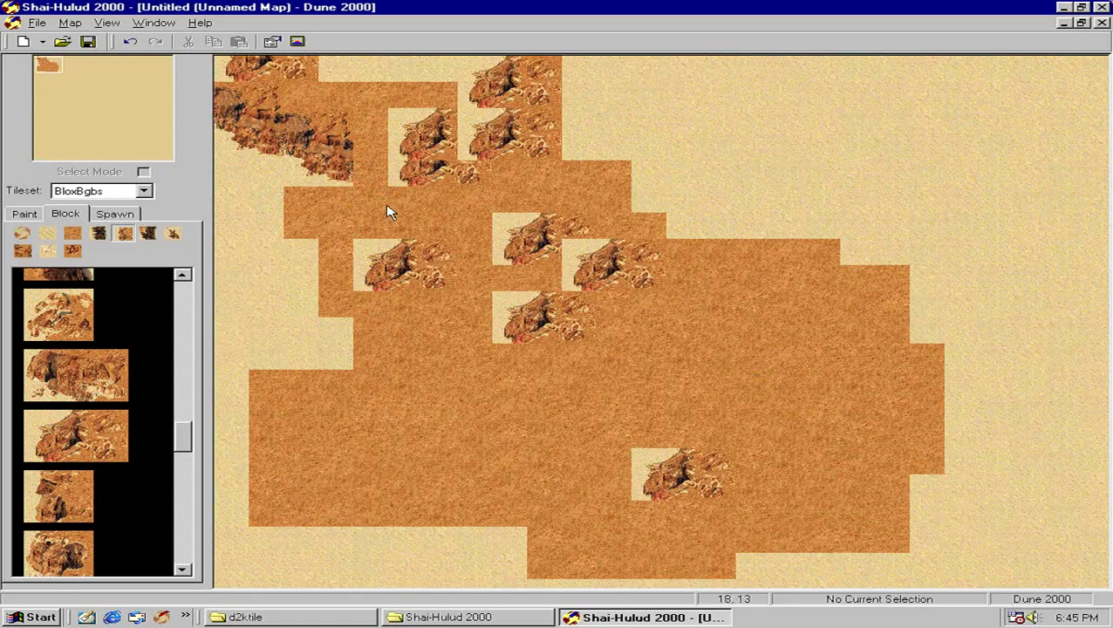
click(83, 311)
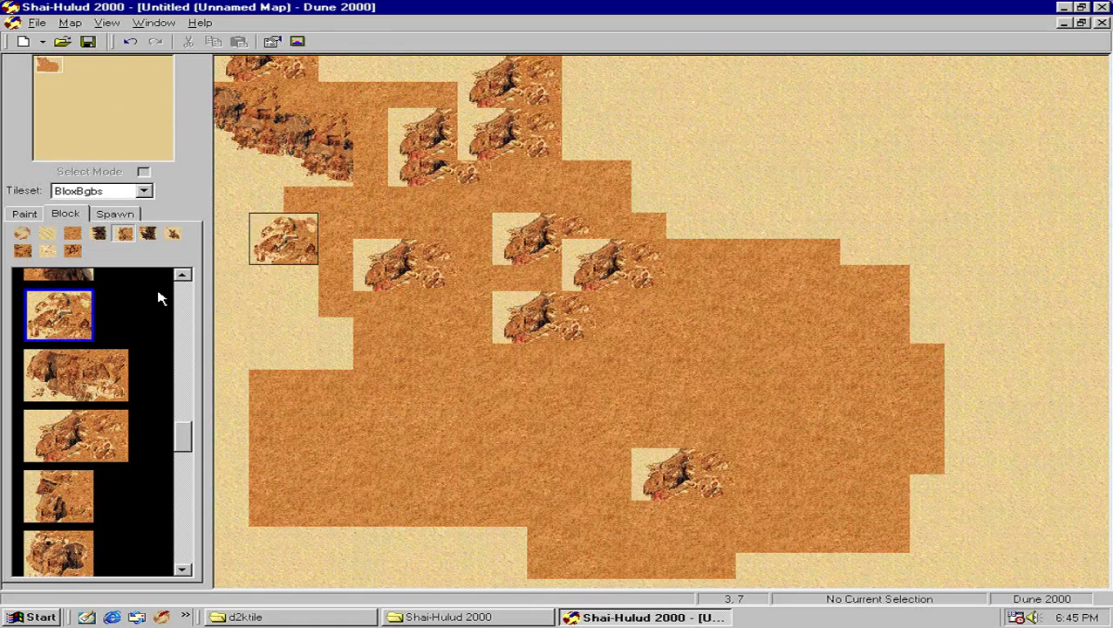
click(541, 190)
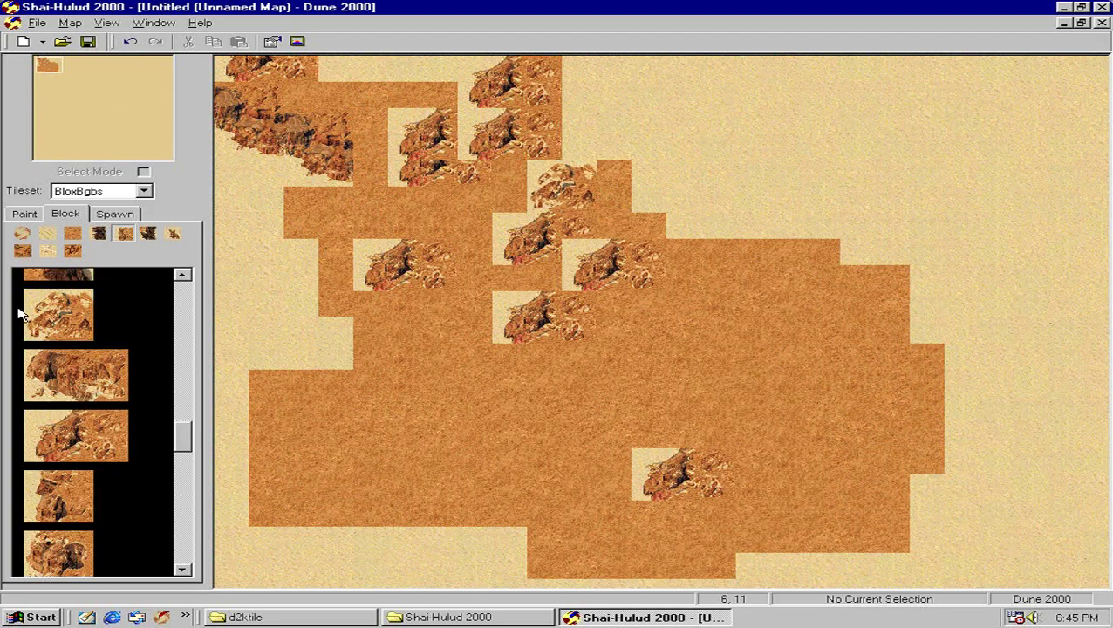
Paint sand back over part of the dirt.
click(26, 215)
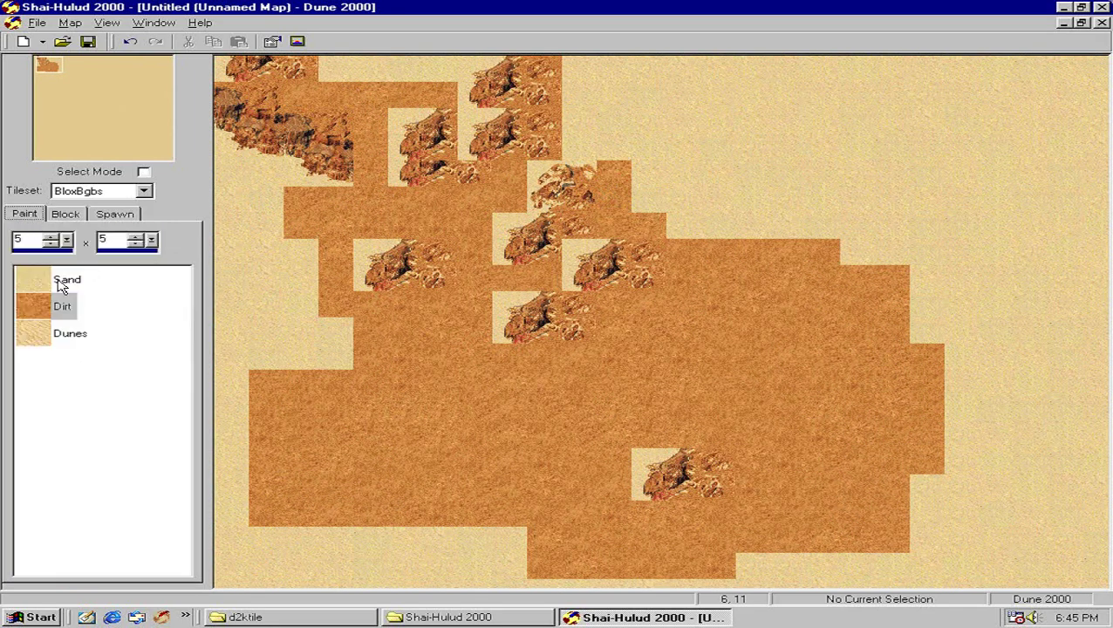
click(62, 288)
click(647, 277)
drag(881, 491, 786, 381)
Paint dunes across the top right of the map with a 3x3 brush.
click(34, 311)
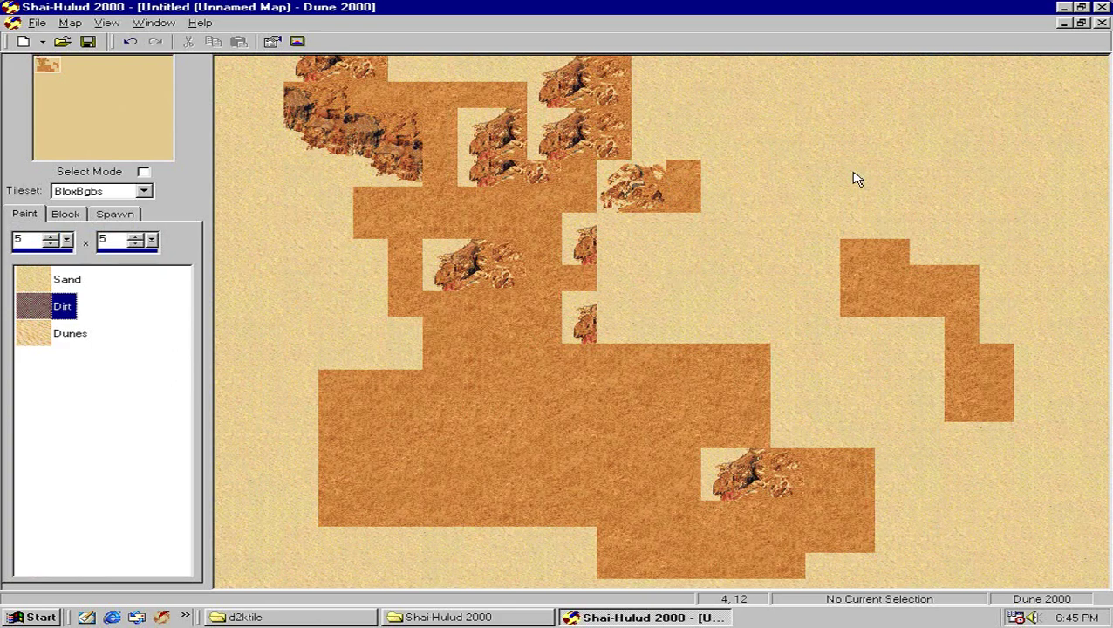
click(59, 334)
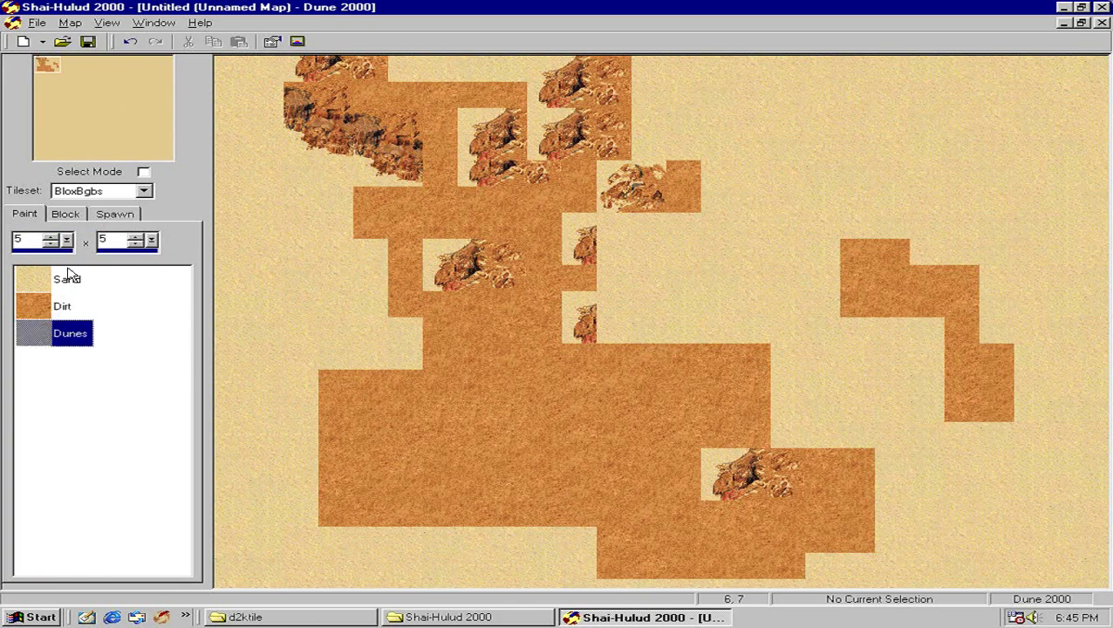
click(67, 244)
drag(916, 174, 981, 132)
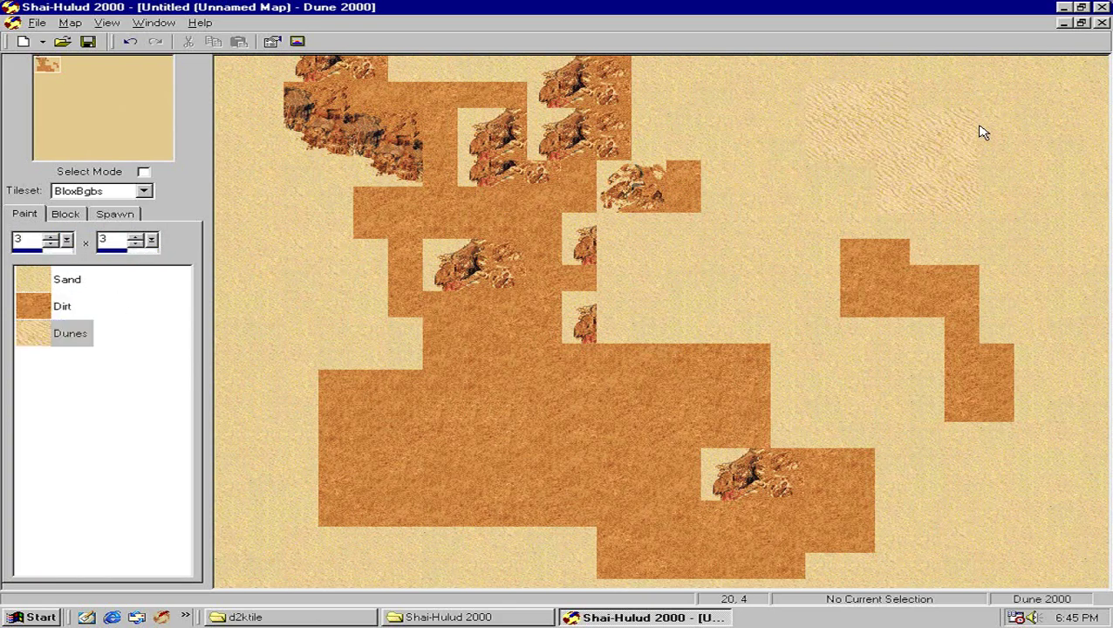
Place two sand worm spawns on the open sand.
click(115, 215)
click(70, 252)
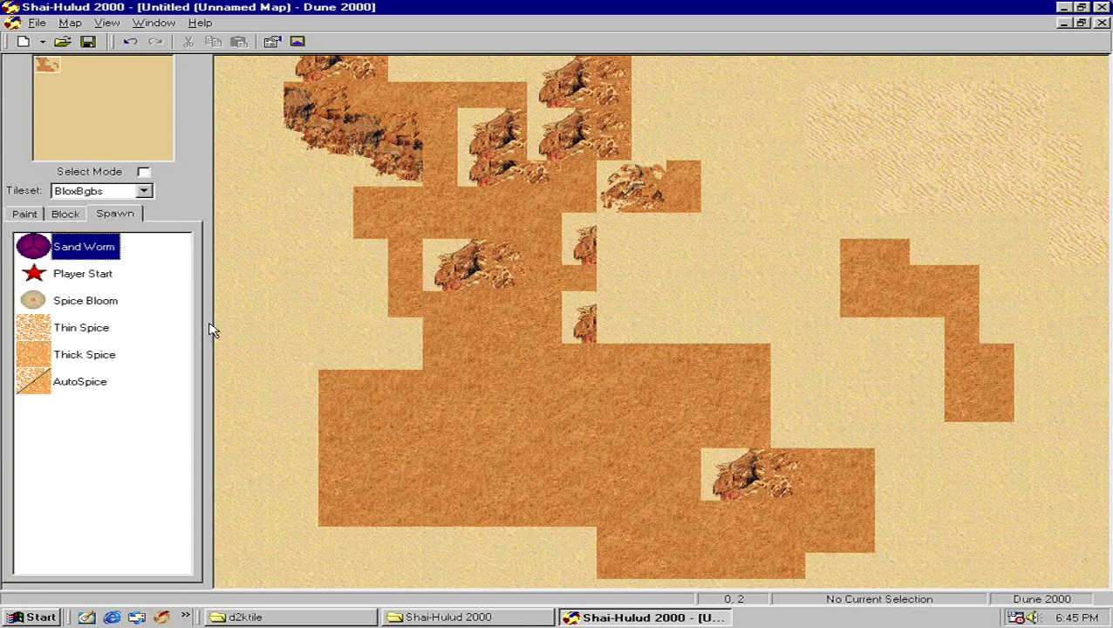
click(231, 330)
click(683, 252)
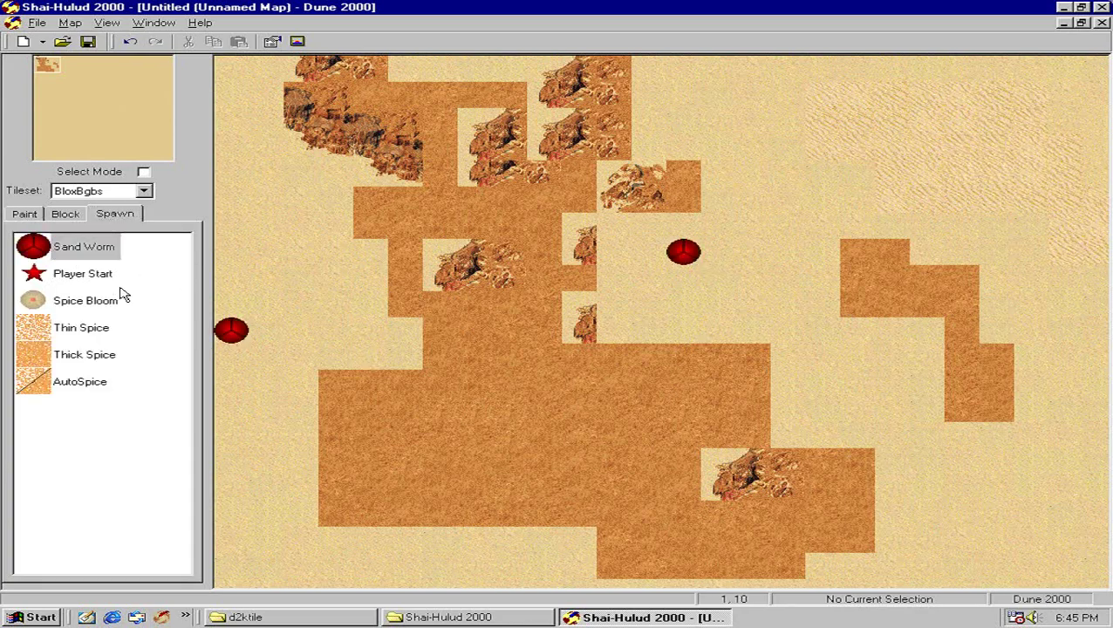
Lay a strip of thin spice to the right of the worm.
click(83, 328)
click(782, 194)
mouse_move(782, 199)
mouse_down()
mouse_move(785, 296)
mouse_move(824, 278)
mouse_move(807, 249)
mouse_move(856, 229)
mouse_move(941, 238)
mouse_move(934, 251)
mouse_move(870, 211)
mouse_move(863, 190)
mouse_move(830, 194)
mouse_up()
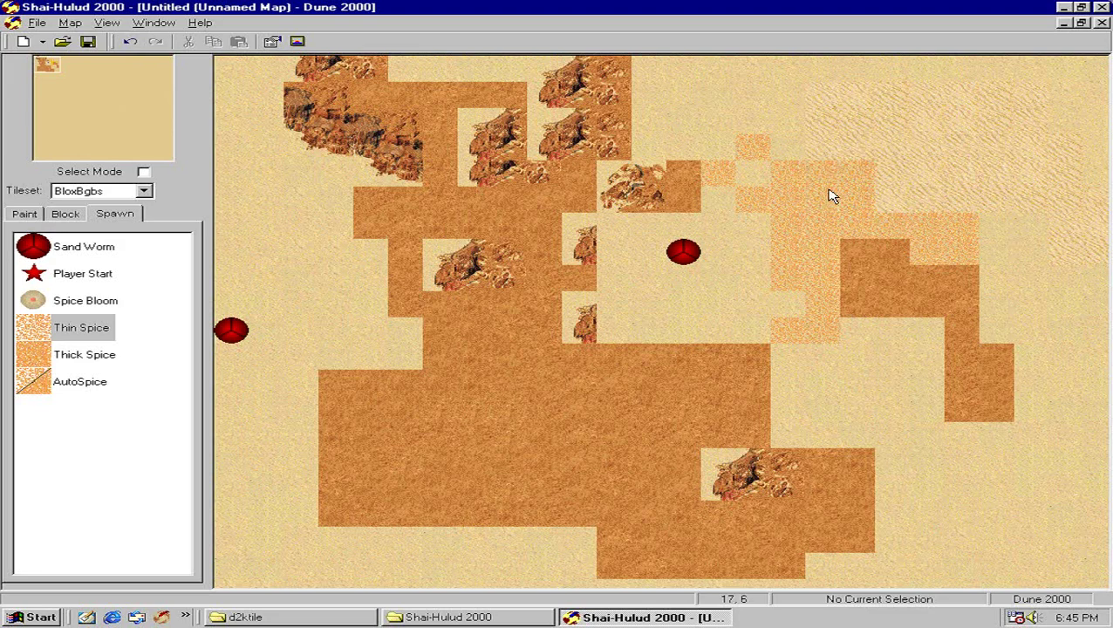
click(63, 218)
Build a three-block cliff ridge below the sand worm.
click(71, 234)
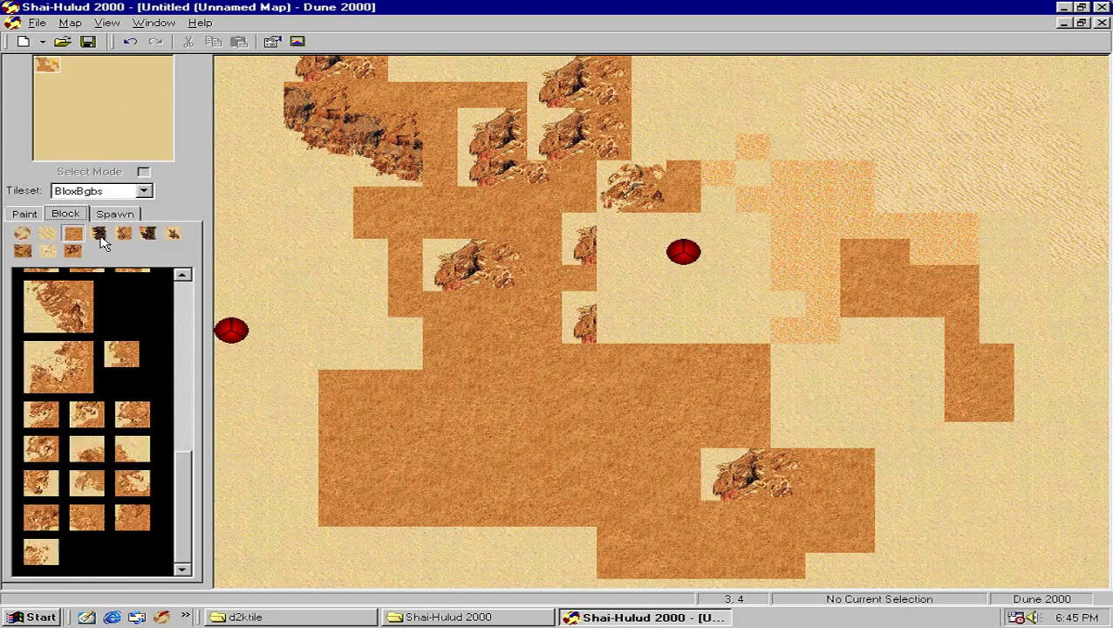
click(124, 234)
scroll(76, 305, down, 1)
click(66, 373)
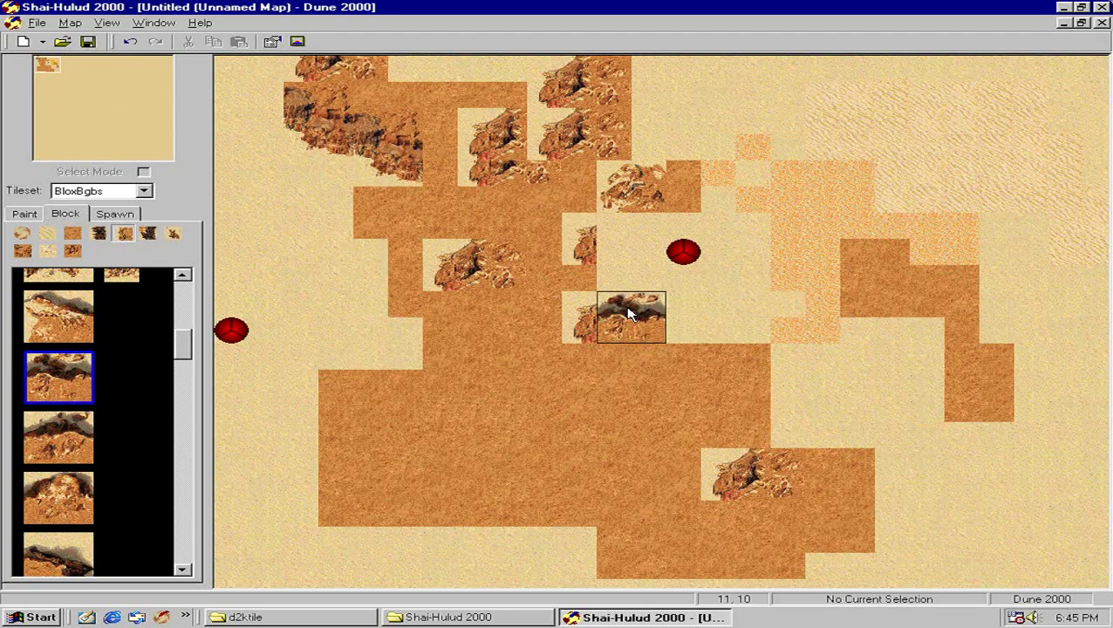
click(592, 314)
click(59, 436)
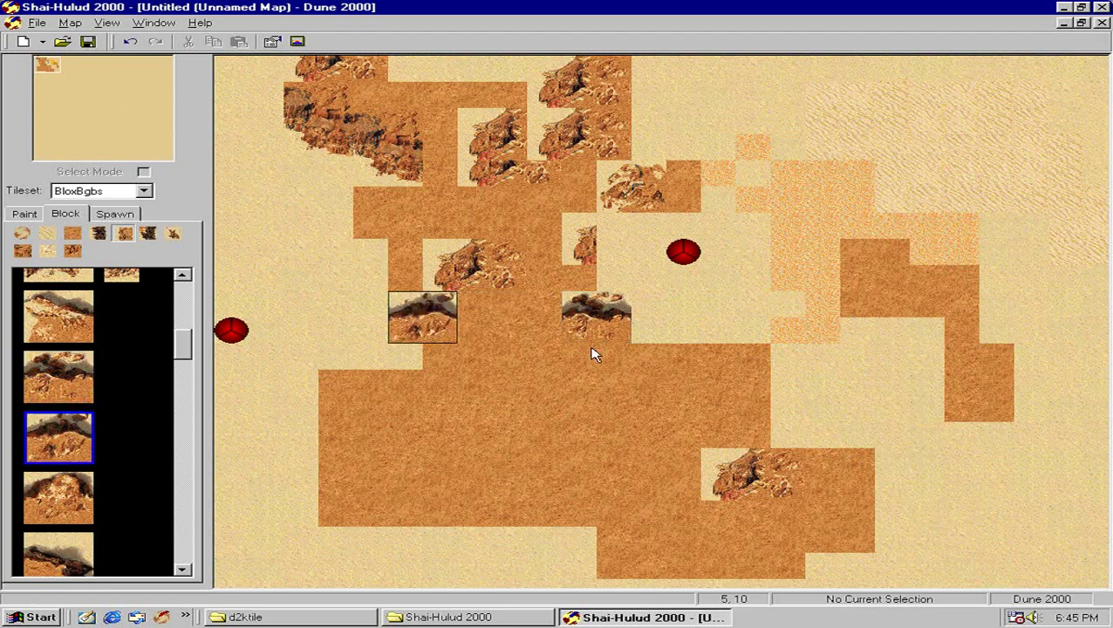
click(645, 301)
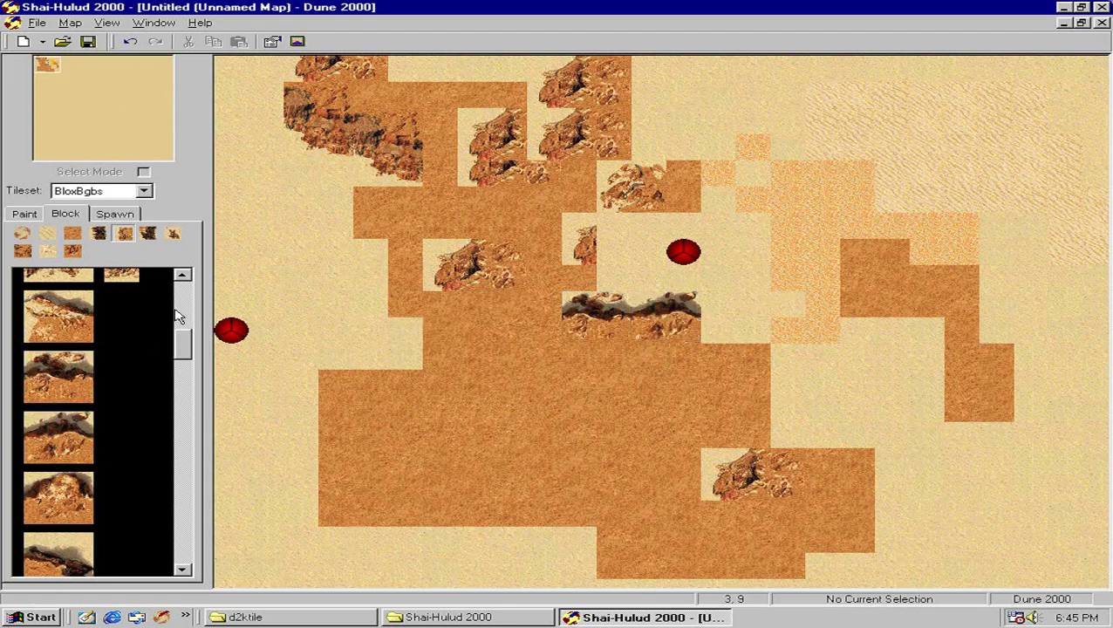
click(74, 332)
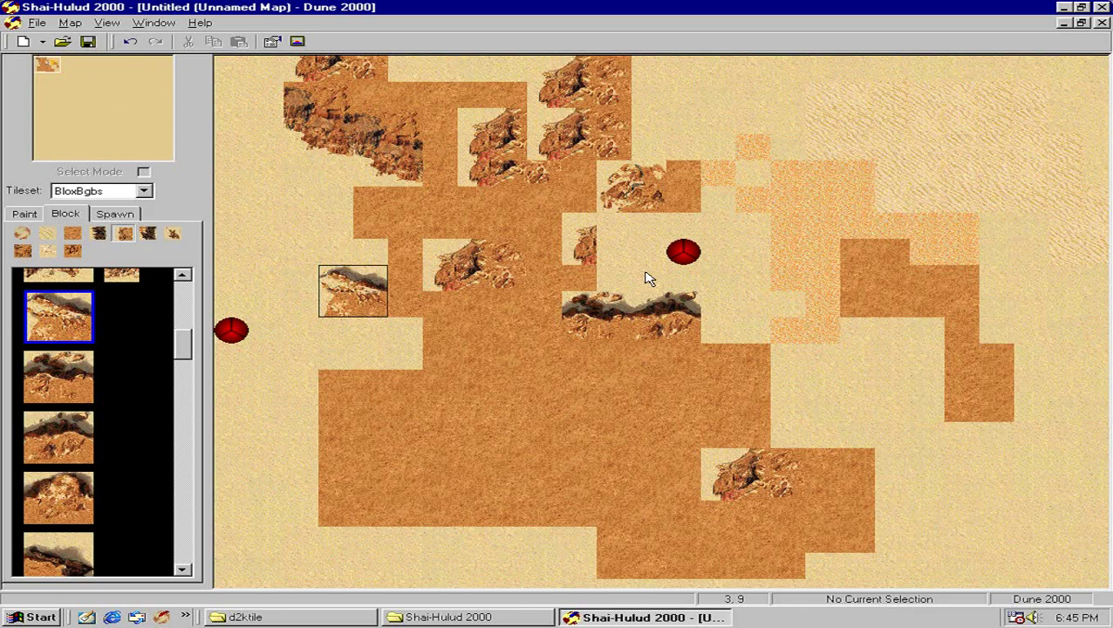
click(519, 316)
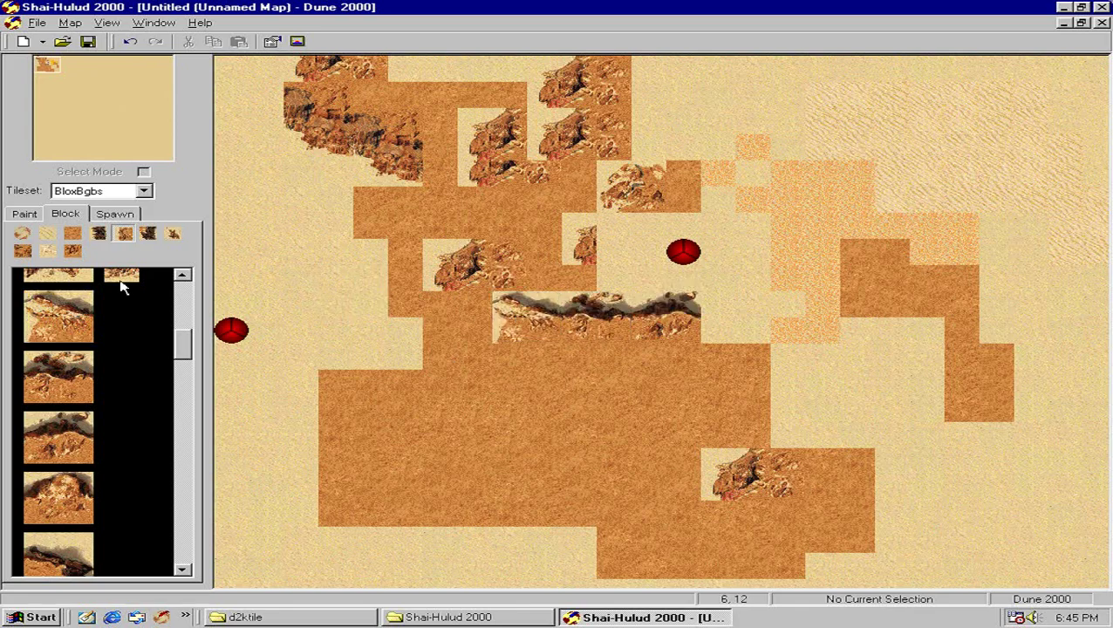
Close the editor, declining to save the map.
scroll(158, 55, up, 1)
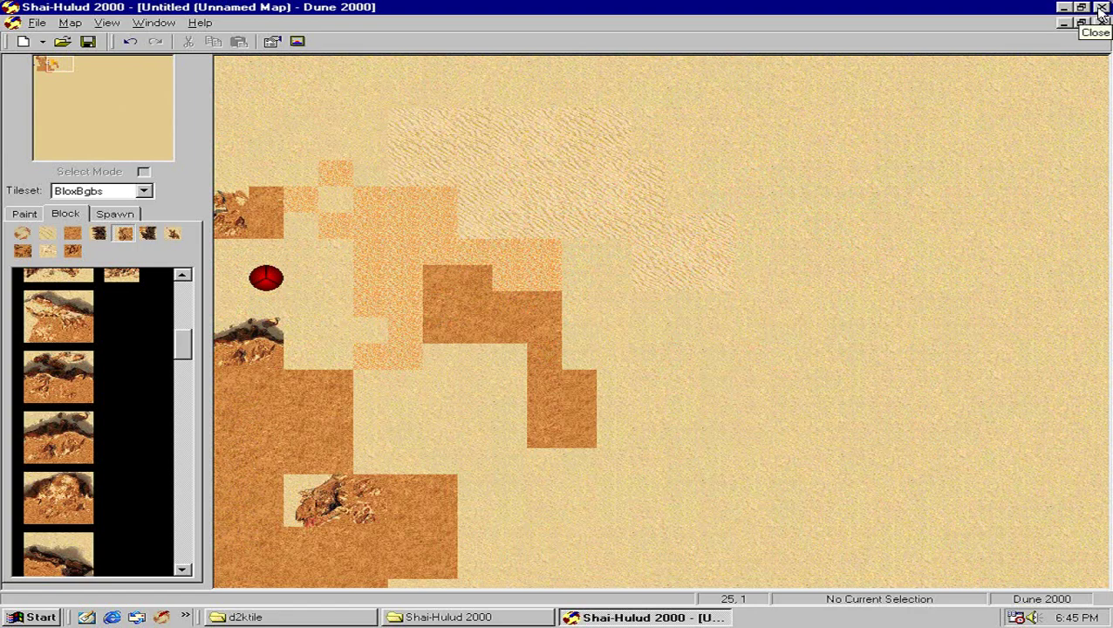
click(1101, 8)
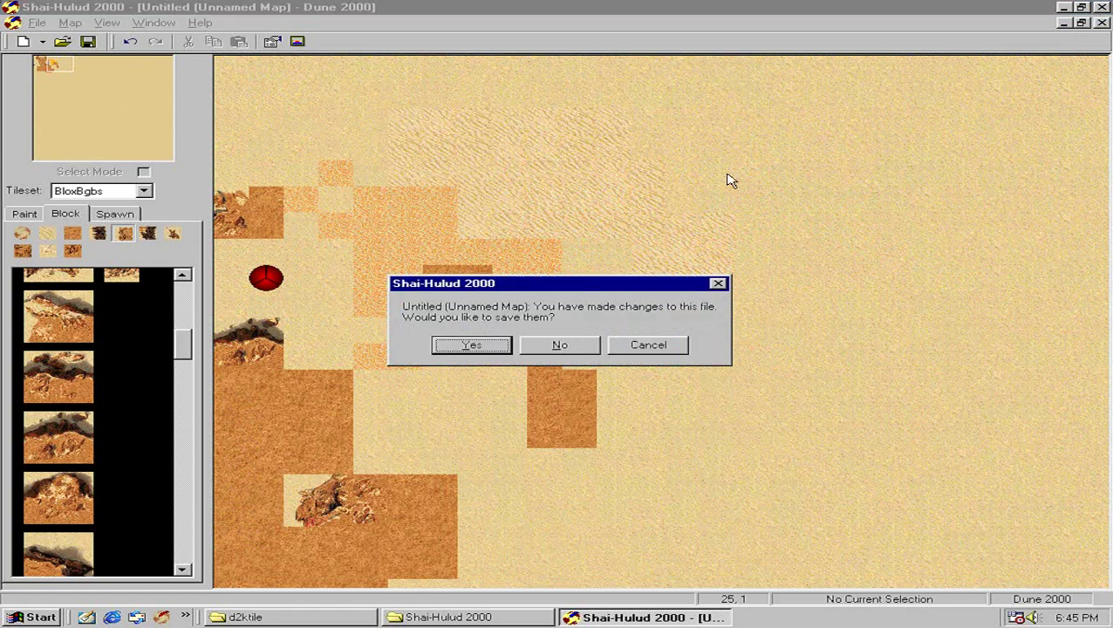
click(559, 345)
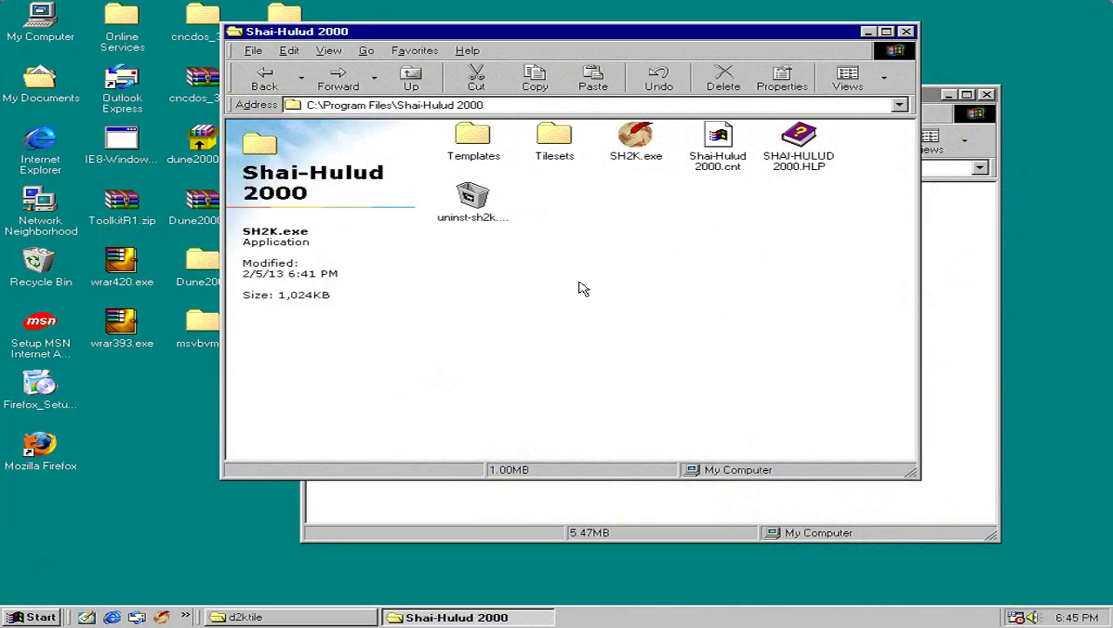
Minimize the Shai-Hulud folder and open the desktop msvbvm60 folder.
click(905, 32)
drag(711, 96, 880, 95)
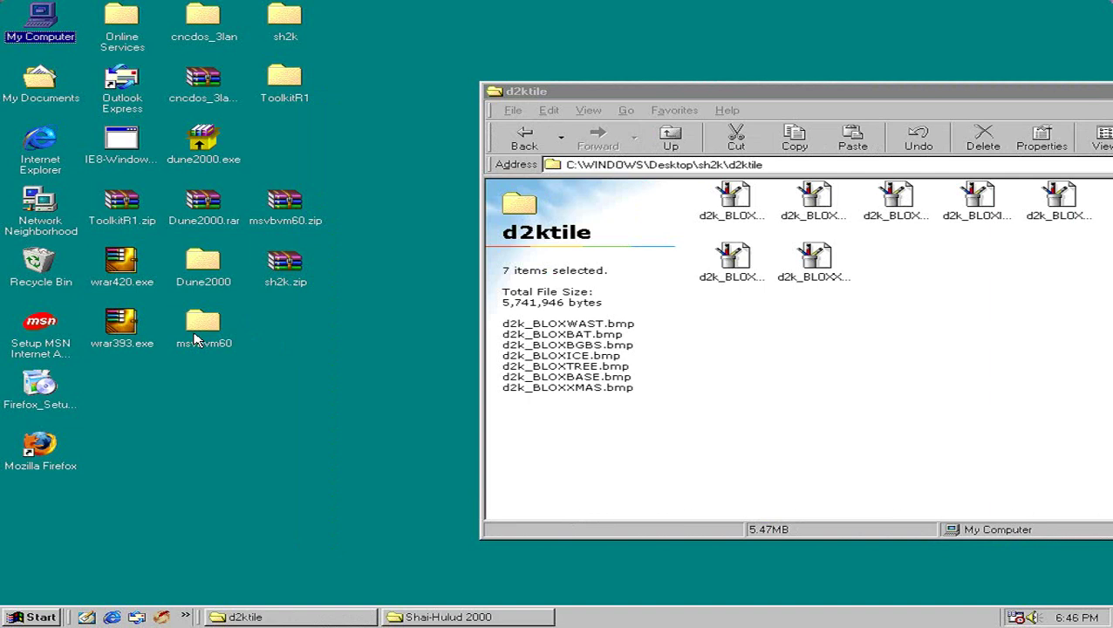
double_click(195, 340)
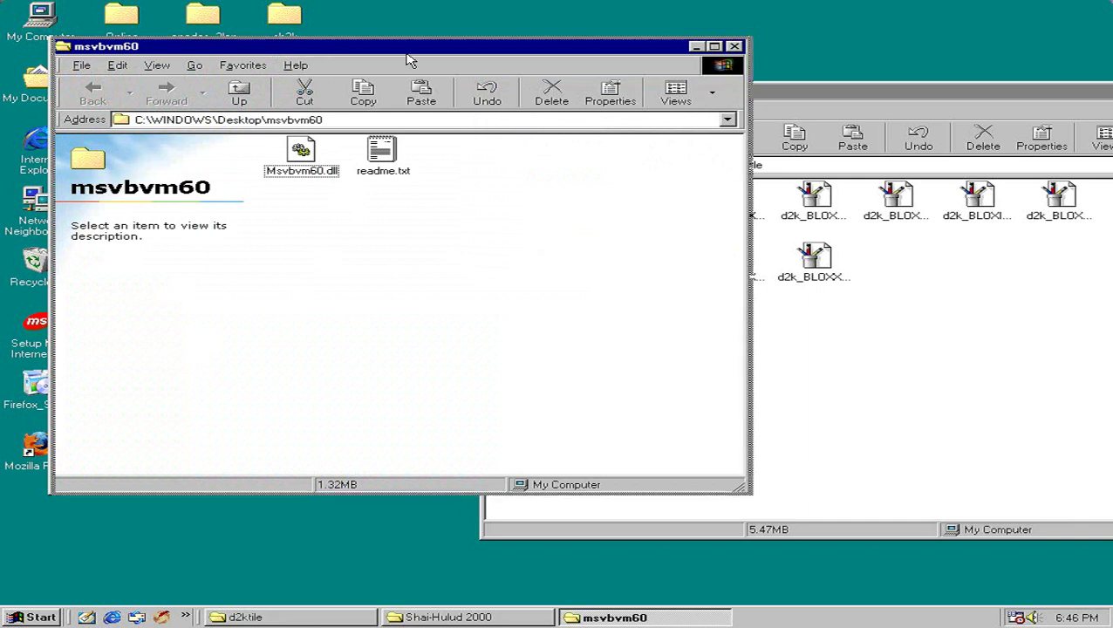
drag(323, 50, 615, 95)
Copy Msvbvm60.dll from the msvbvm60 folder.
drag(575, 269, 624, 164)
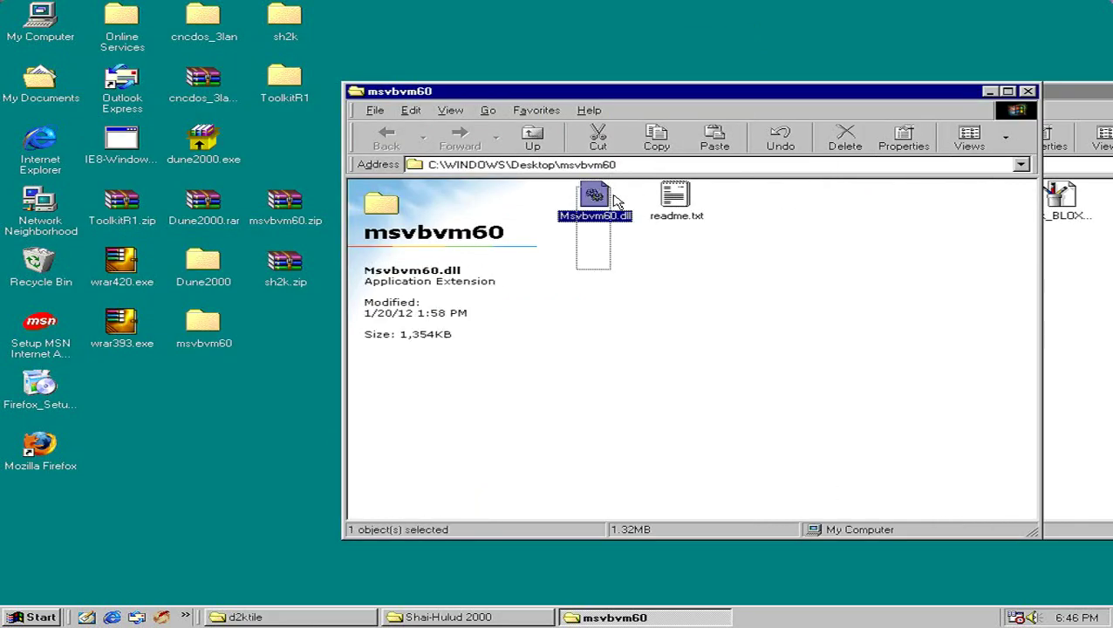
drag(624, 164, 600, 217)
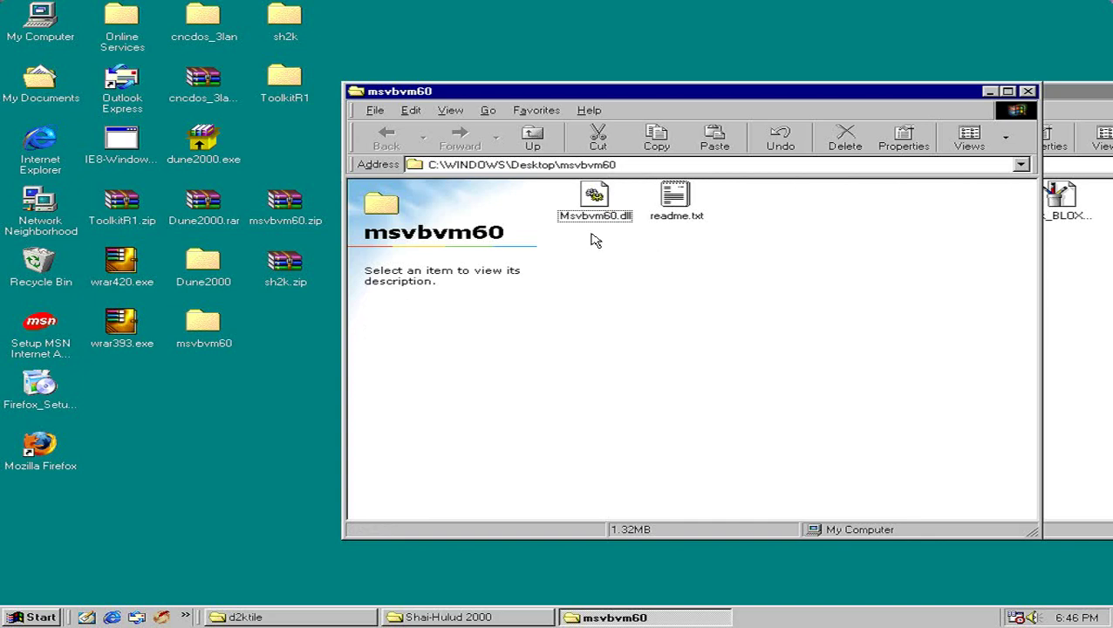
click(594, 196)
right_click(594, 195)
click(637, 318)
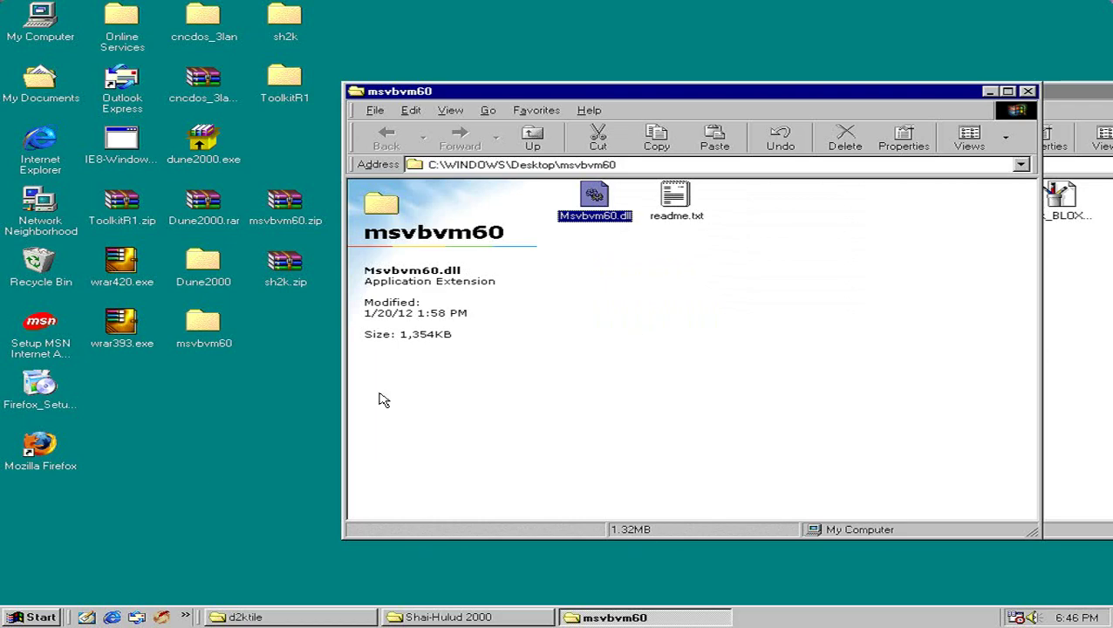
Browse from My Computer to C:\WINDOWS\SYSTEM and reveal its files.
double_click(40, 33)
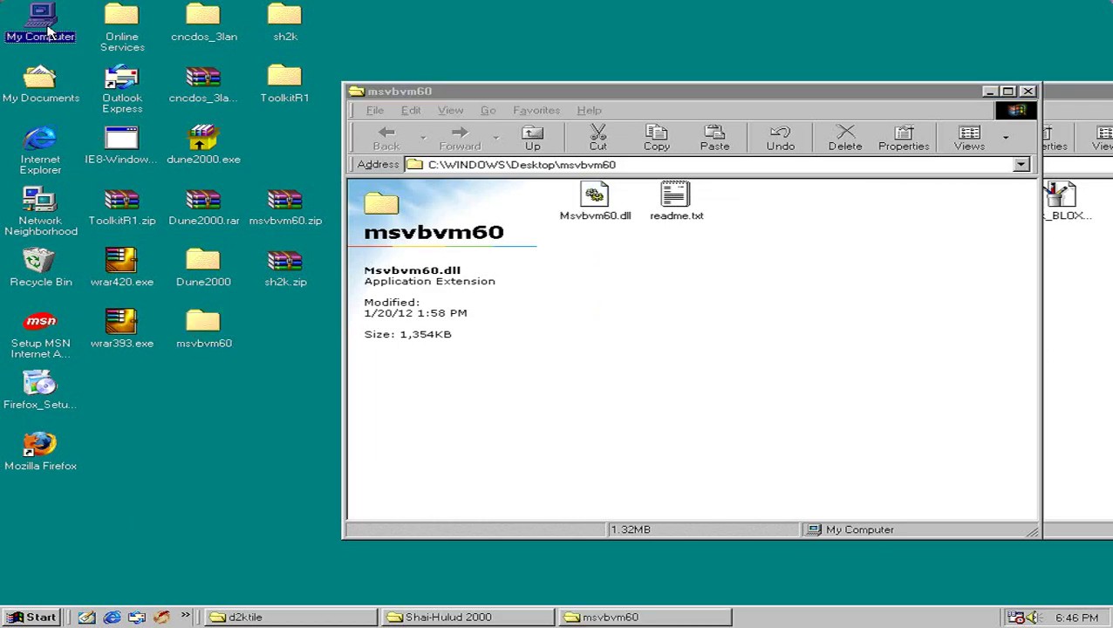
double_click(555, 142)
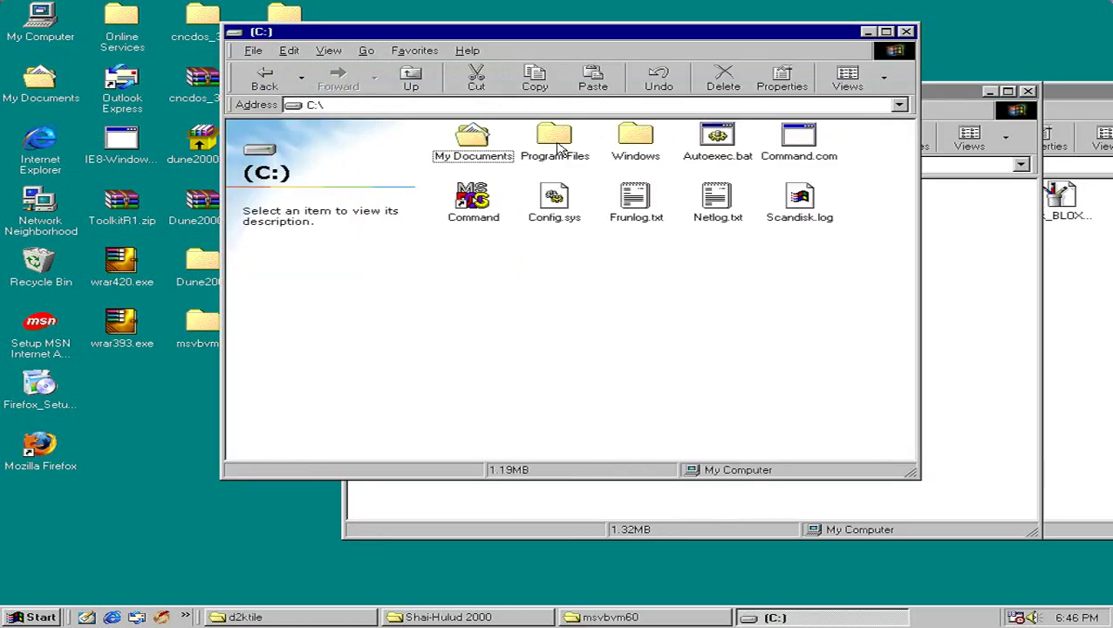
double_click(632, 148)
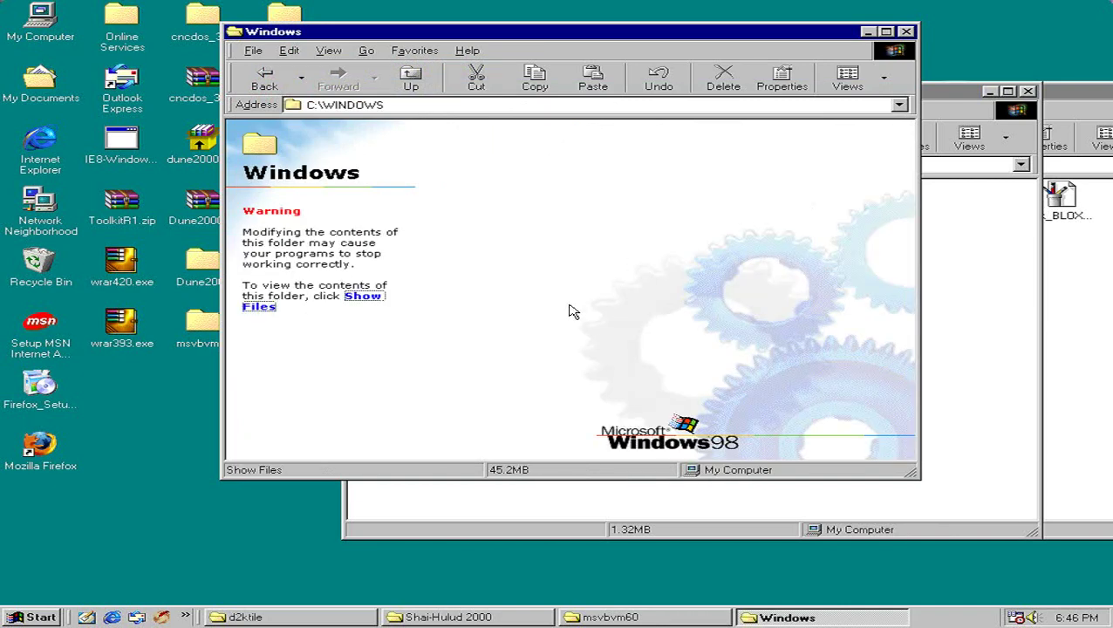
click(362, 298)
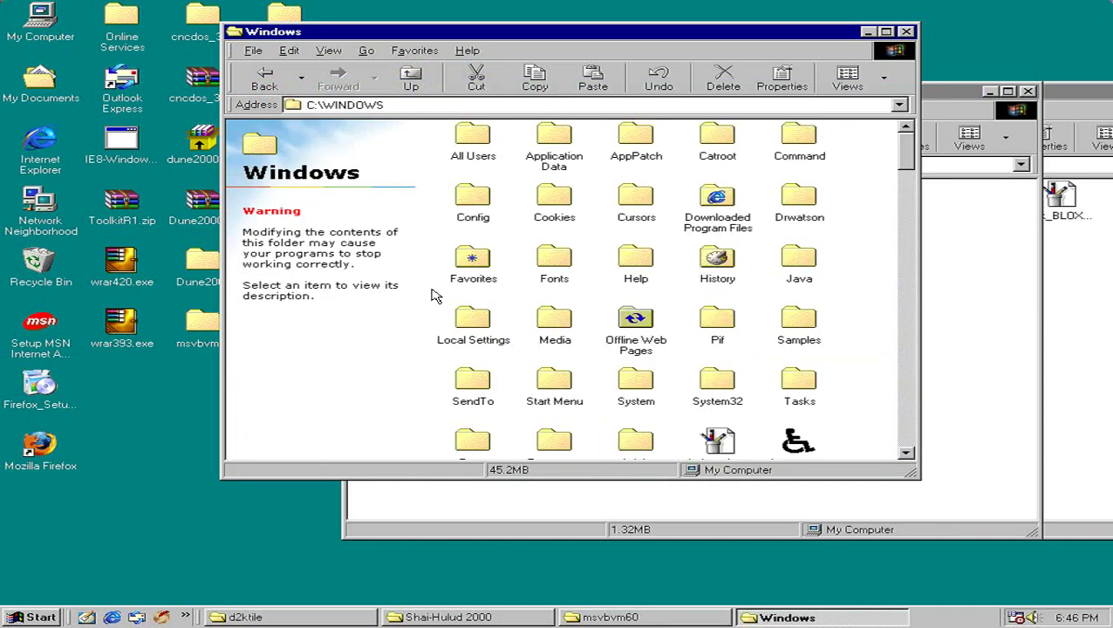
key(s)
key(s)
key(s)
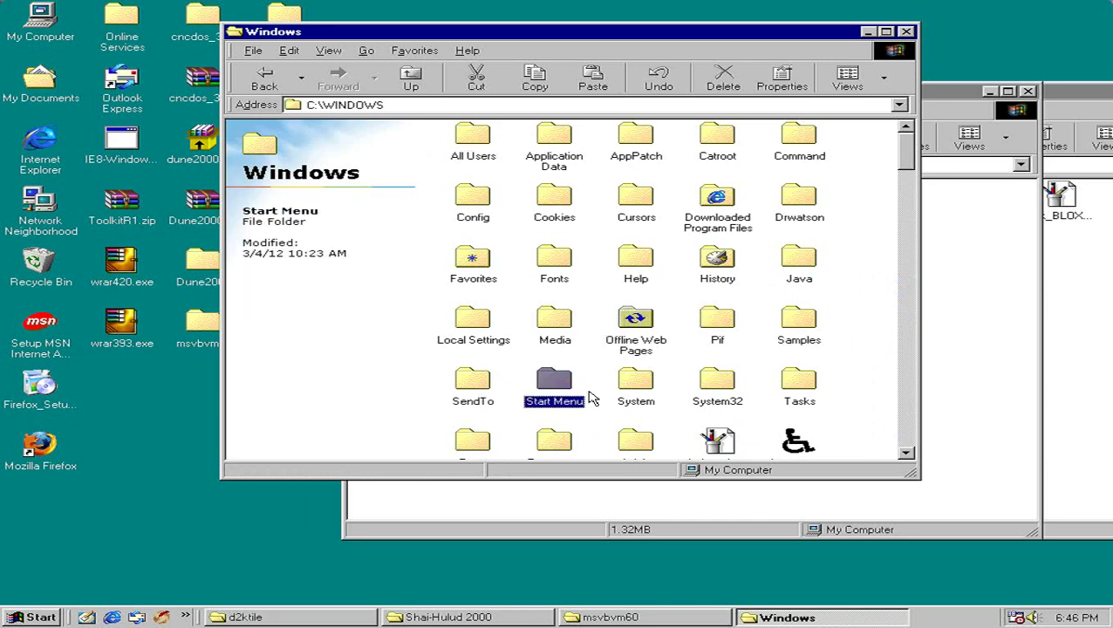
double_click(629, 384)
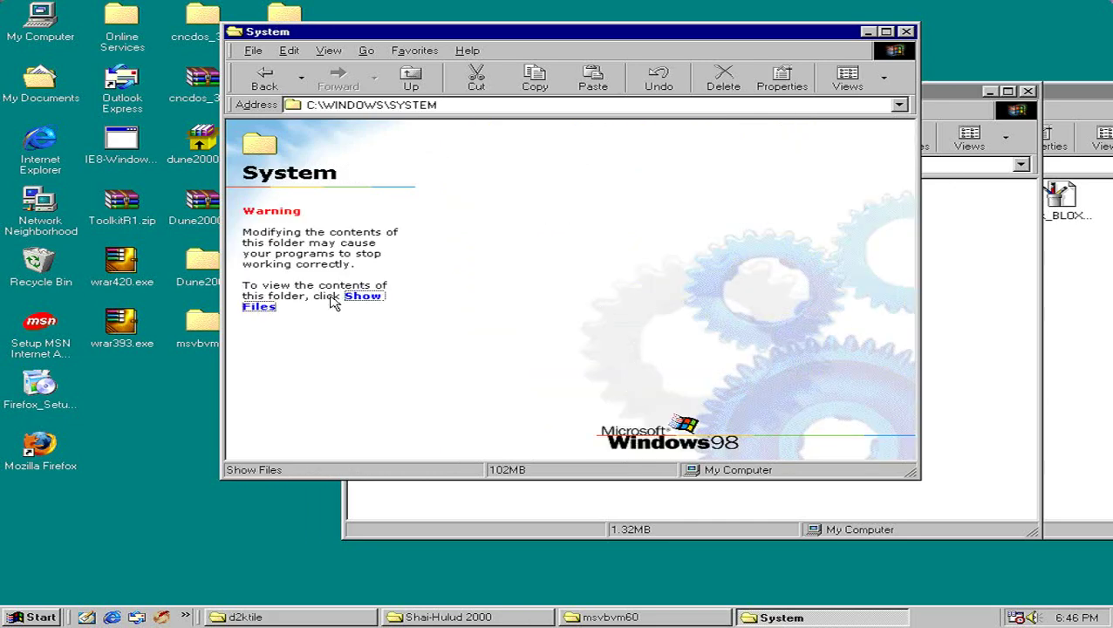
click(360, 298)
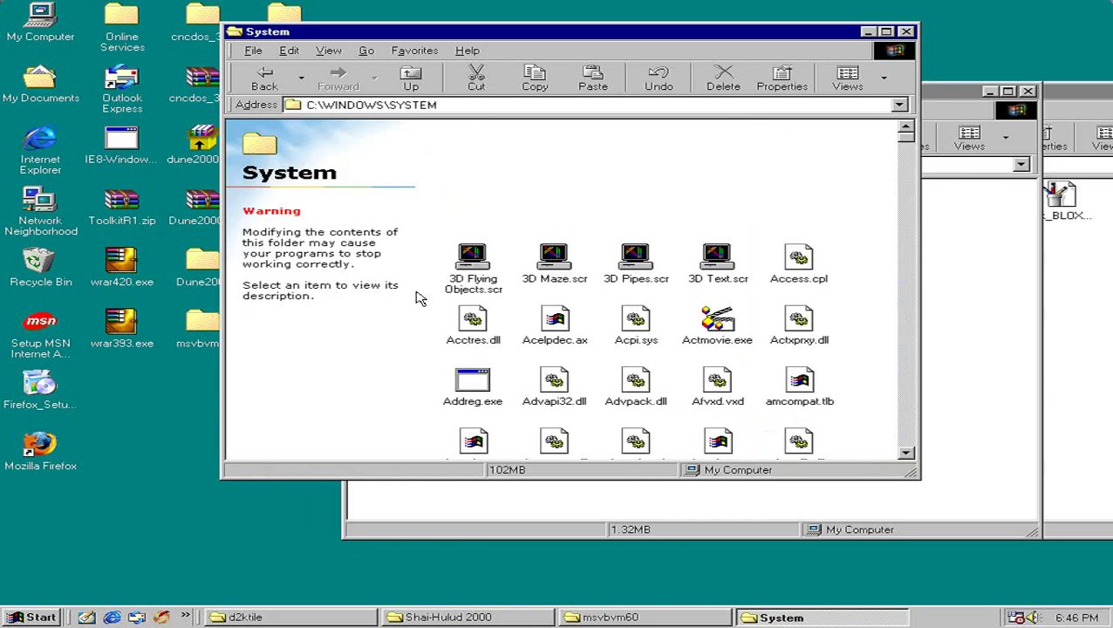
Paste Msvbvm60.dll into System, keeping the existing copy instead of replacing it.
key(Tab)
right_click(859, 288)
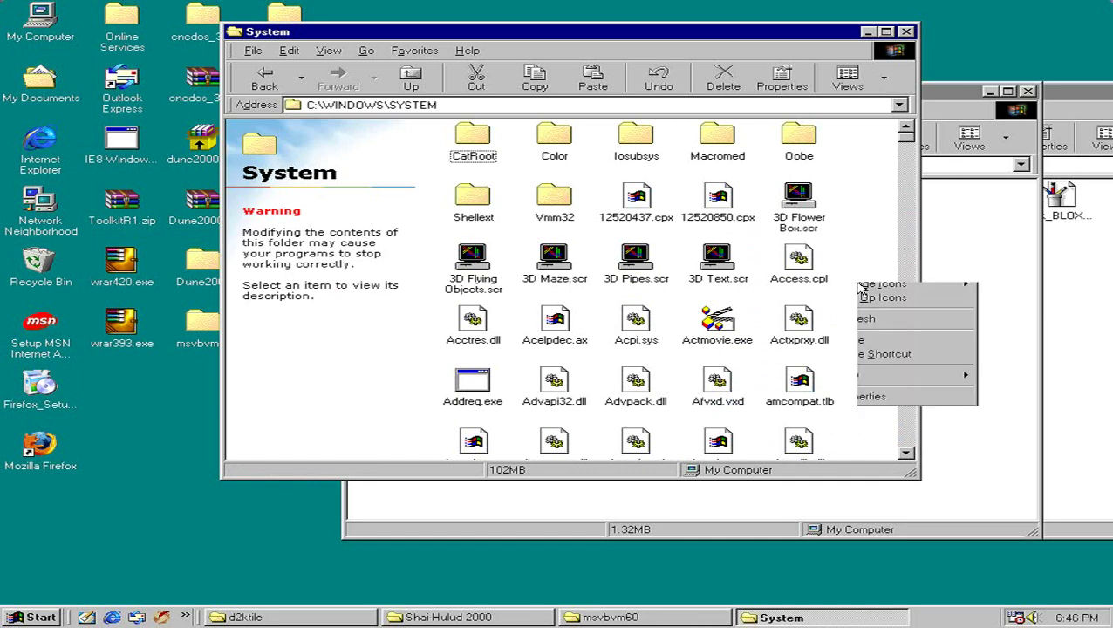
click(898, 391)
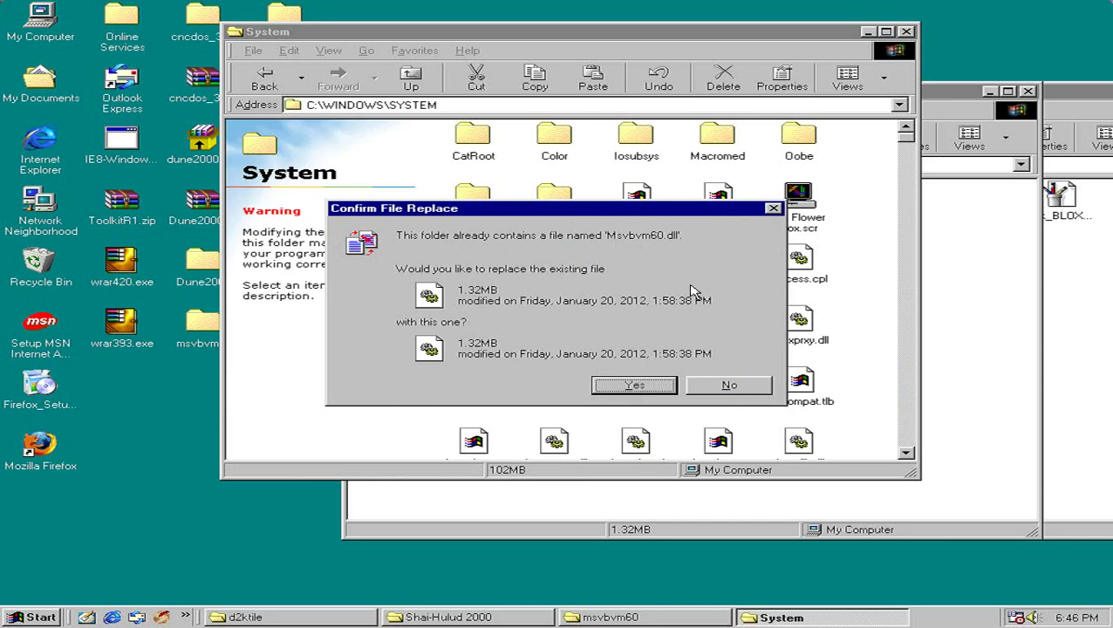
click(729, 384)
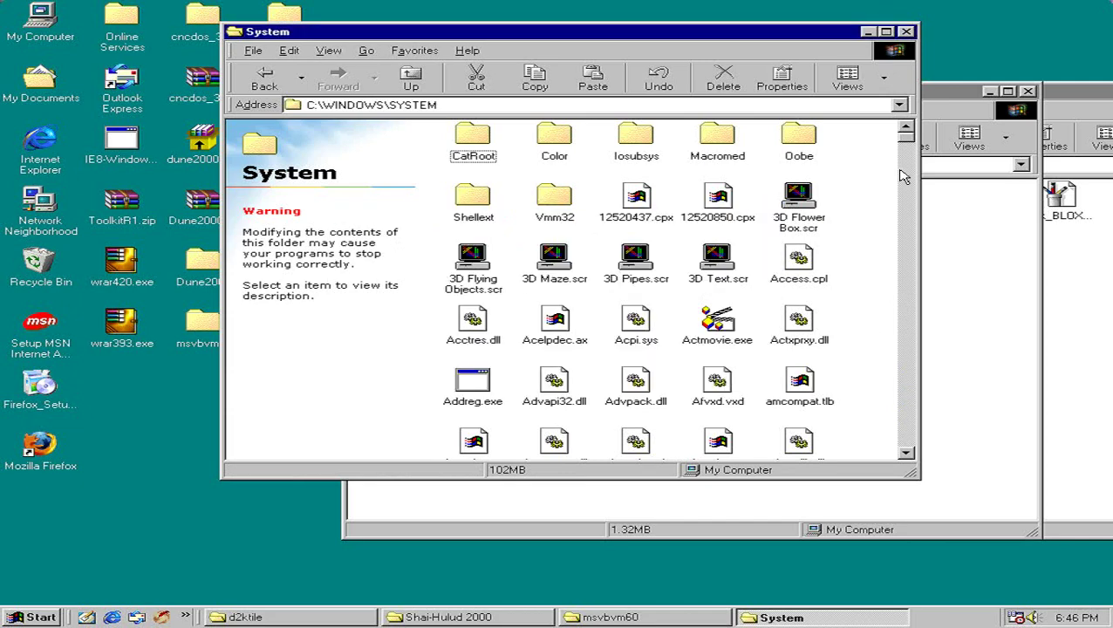
drag(907, 139, 906, 348)
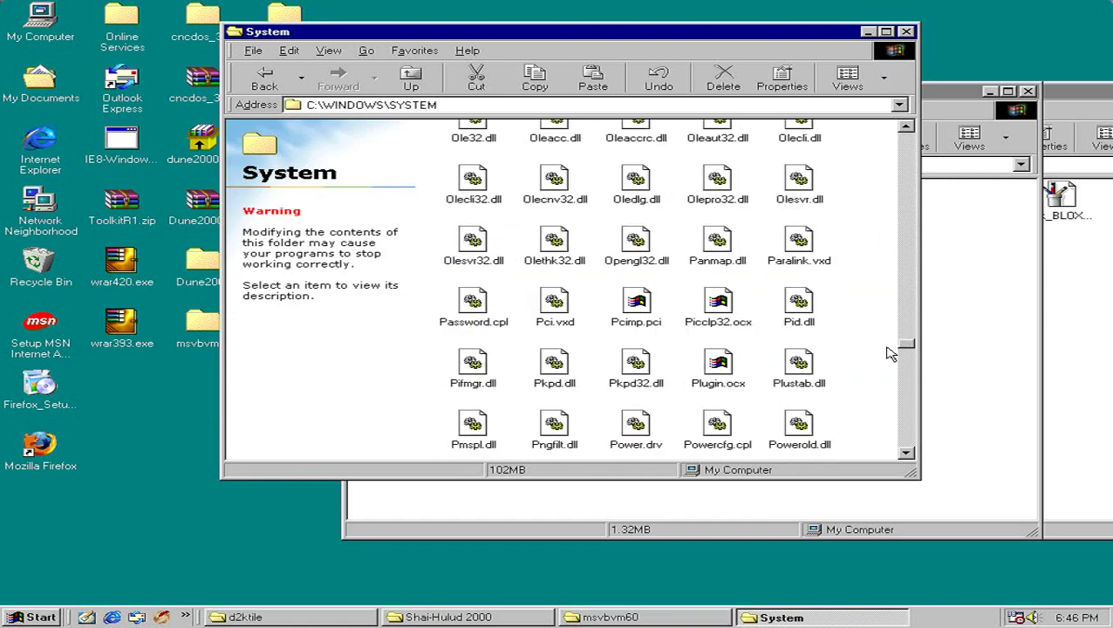
Close the System, msvbvm60 and d2ktile windows and restore the Shai-Hulud 2000 folder.
click(907, 32)
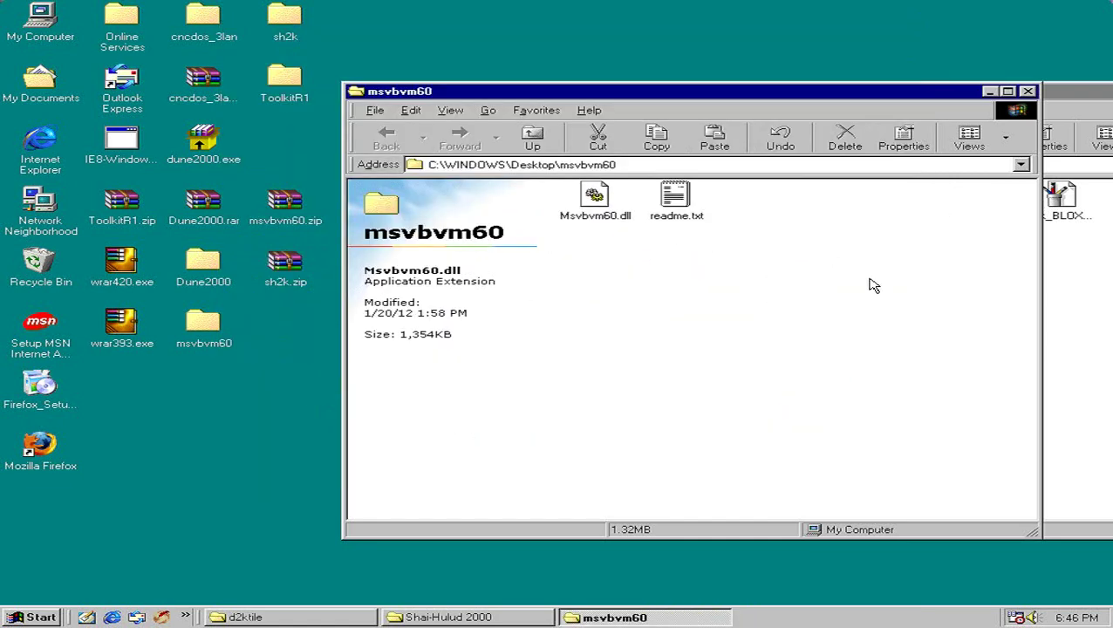
click(1028, 94)
drag(1031, 98, 766, 110)
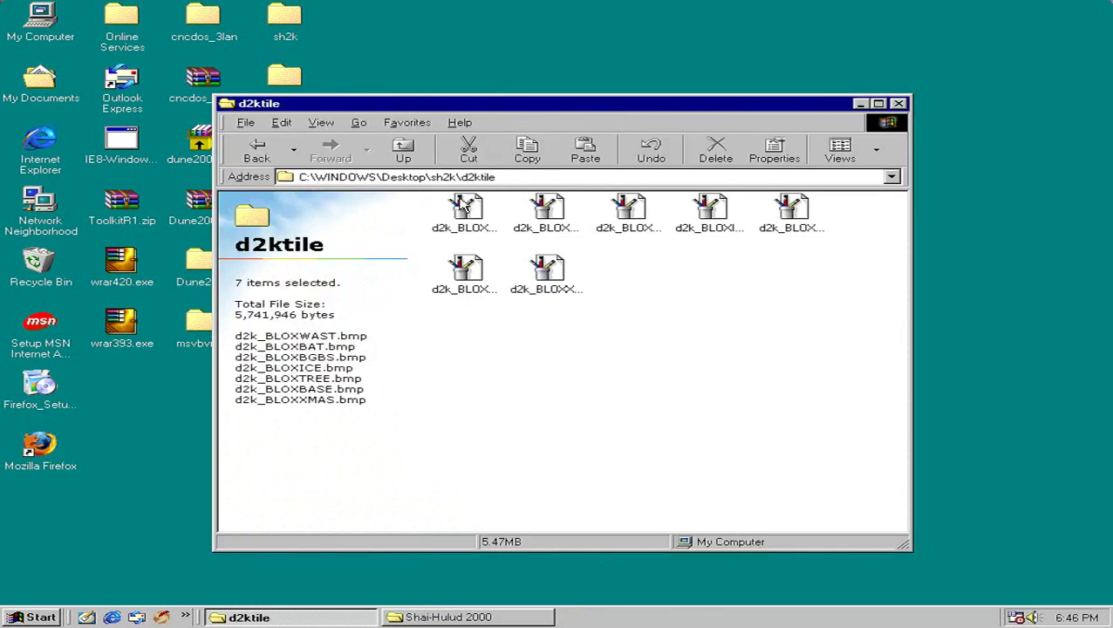
click(900, 104)
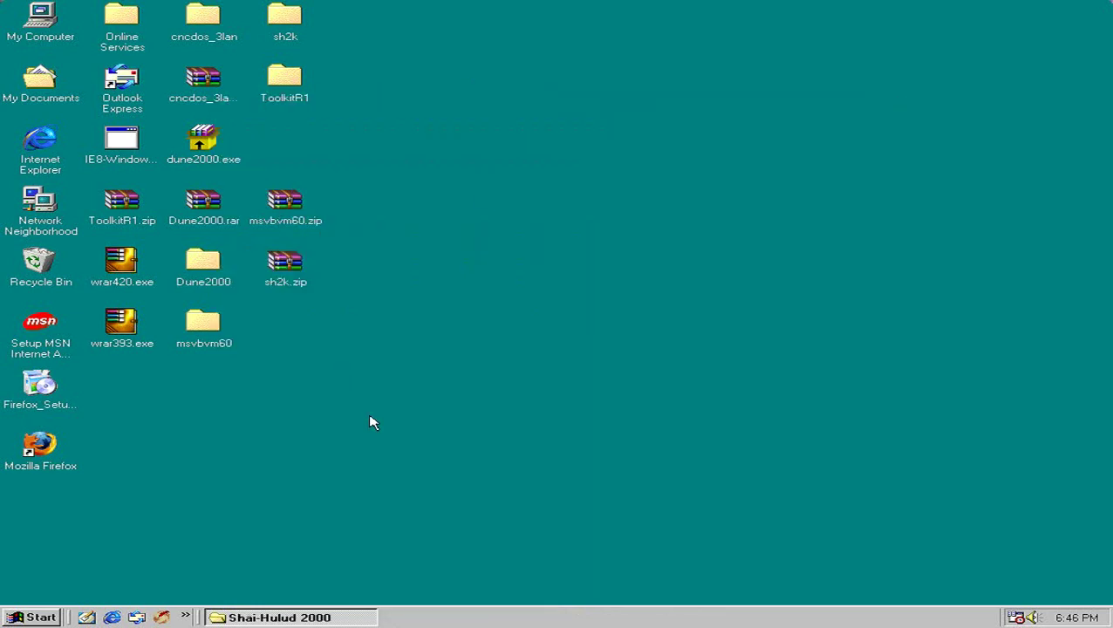
click(343, 616)
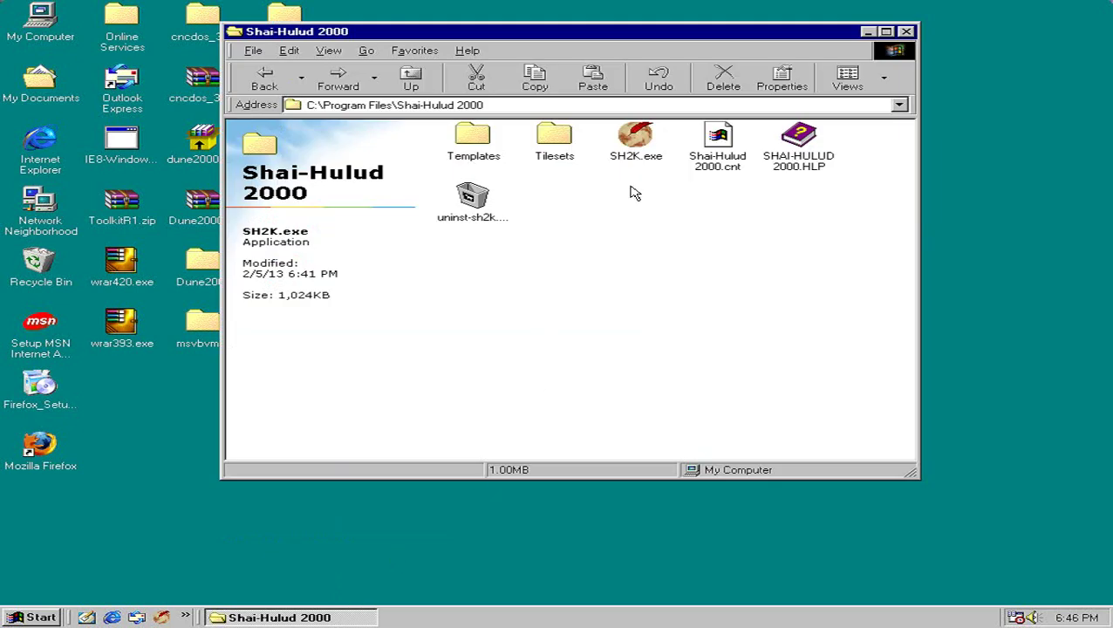
Inspect the help file, SH2K.exe and Templates folder details by selecting each.
click(636, 155)
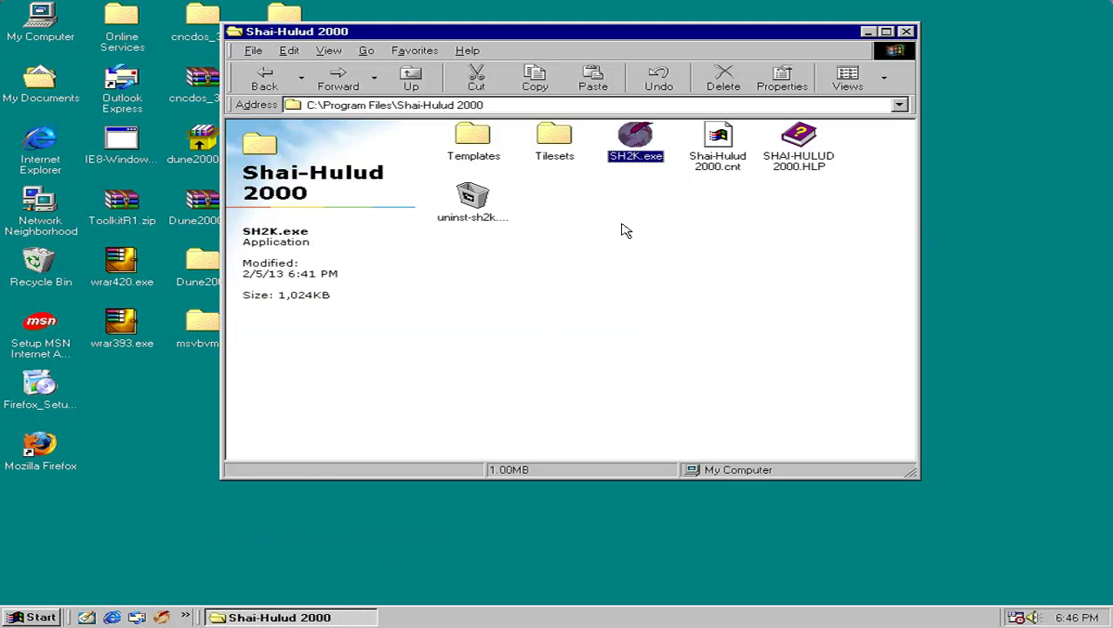
click(739, 273)
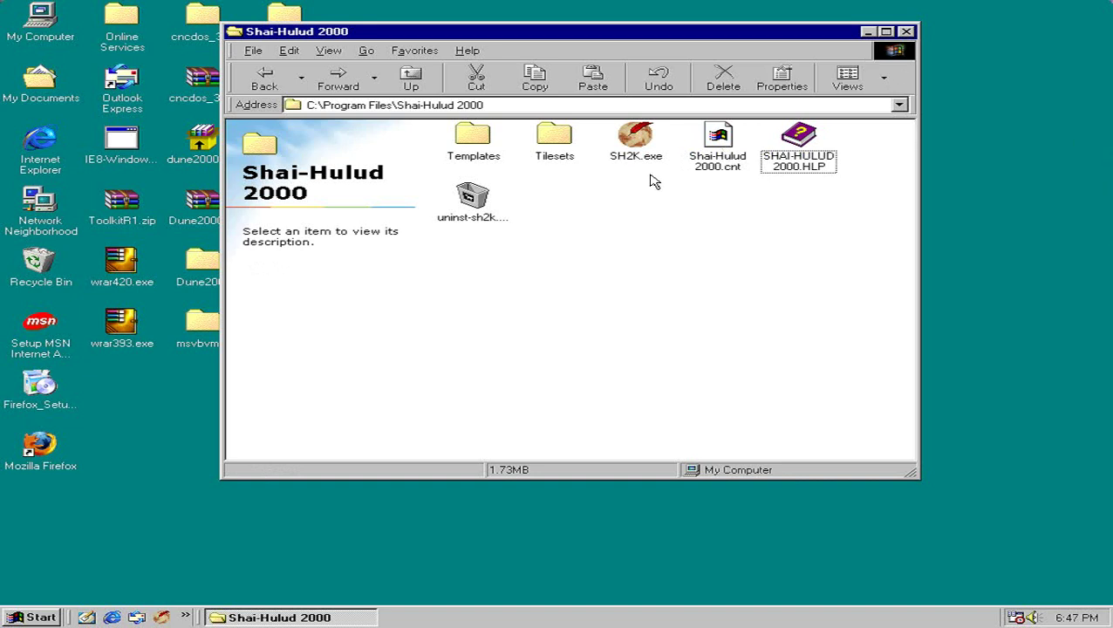
click(642, 146)
click(689, 249)
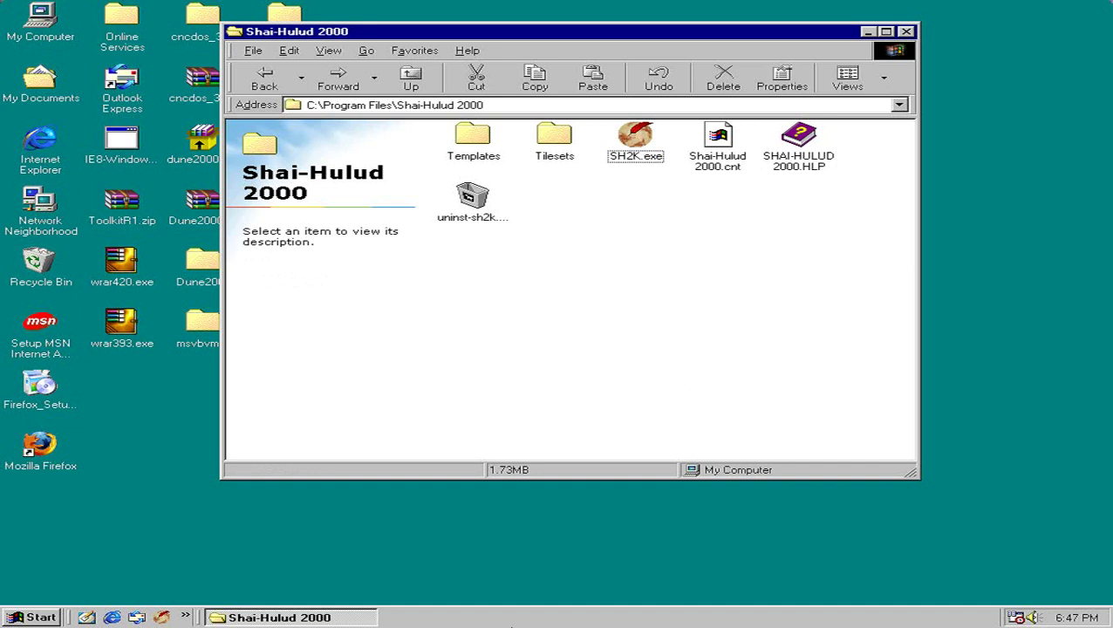
click(476, 151)
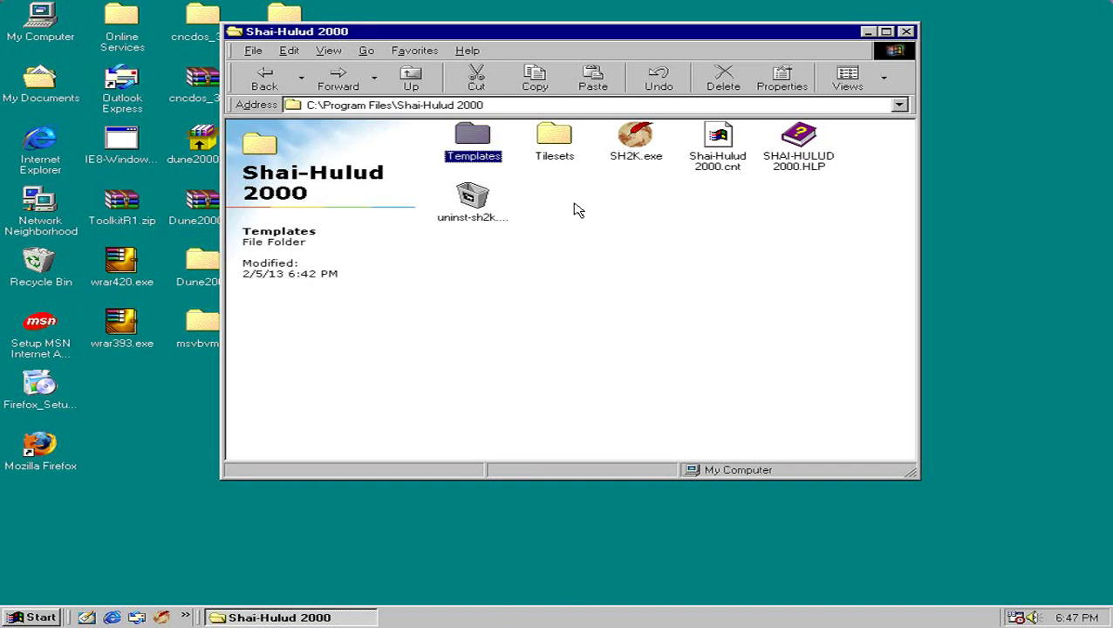
click(574, 204)
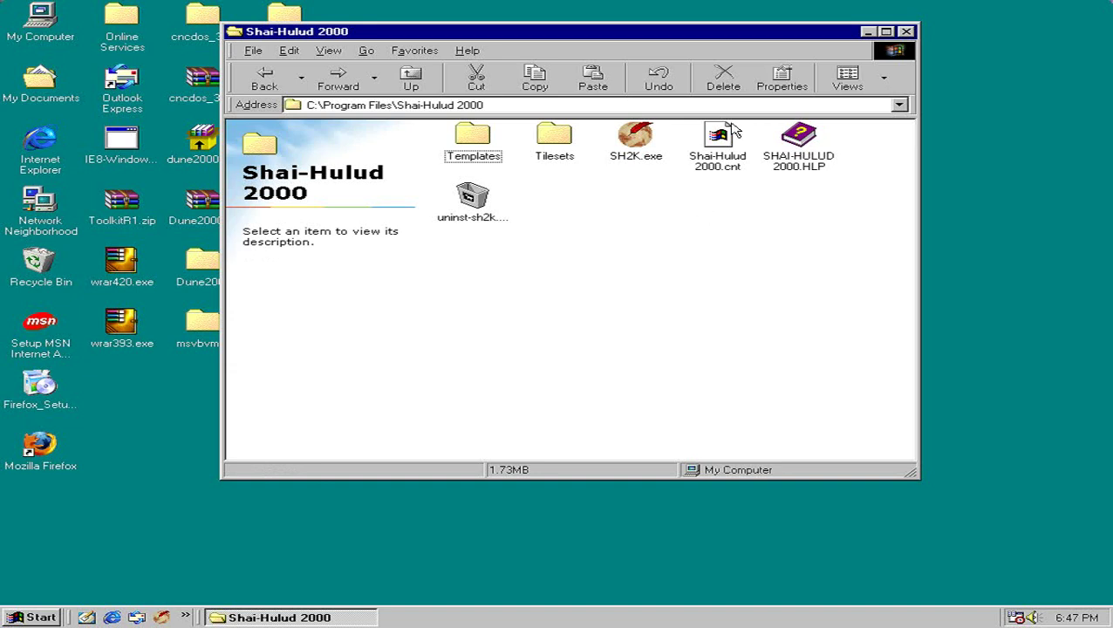